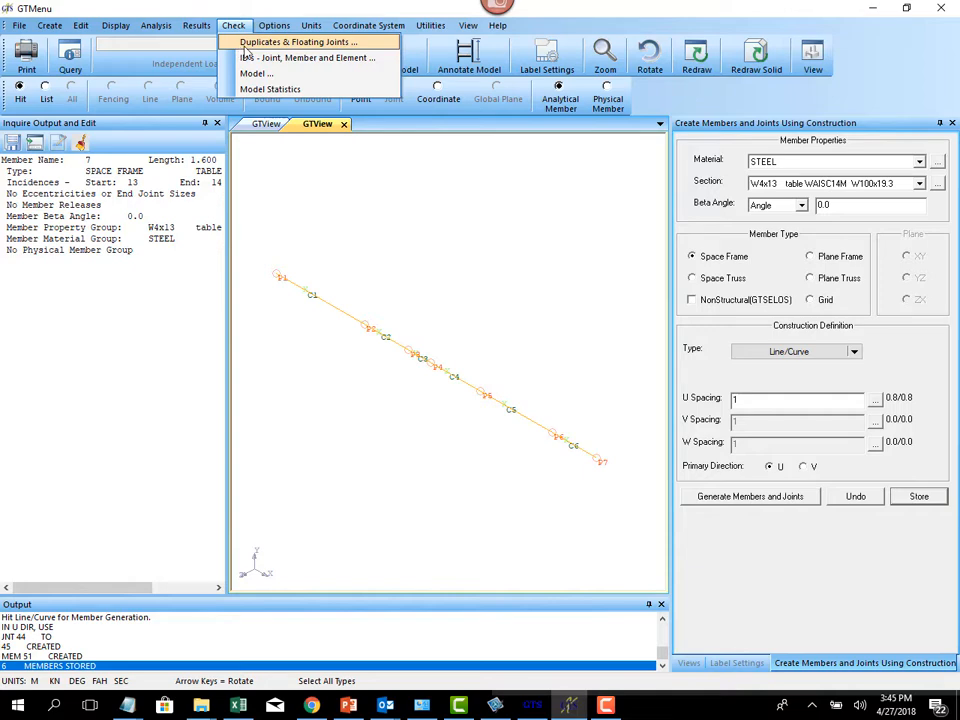
Delete all floating joints from the model, and all duplicate joints found with a 0.00635 tolerance
{"action": "left_click", "coordinate": [245, 44]}
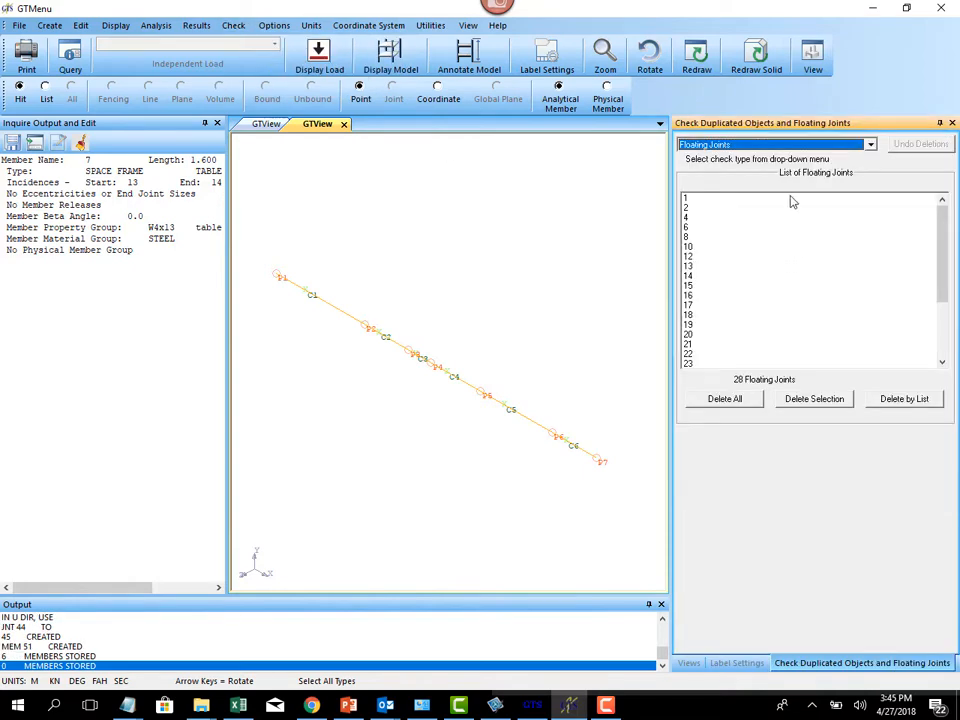
{"action": "left_click", "coordinate": [725, 398]}
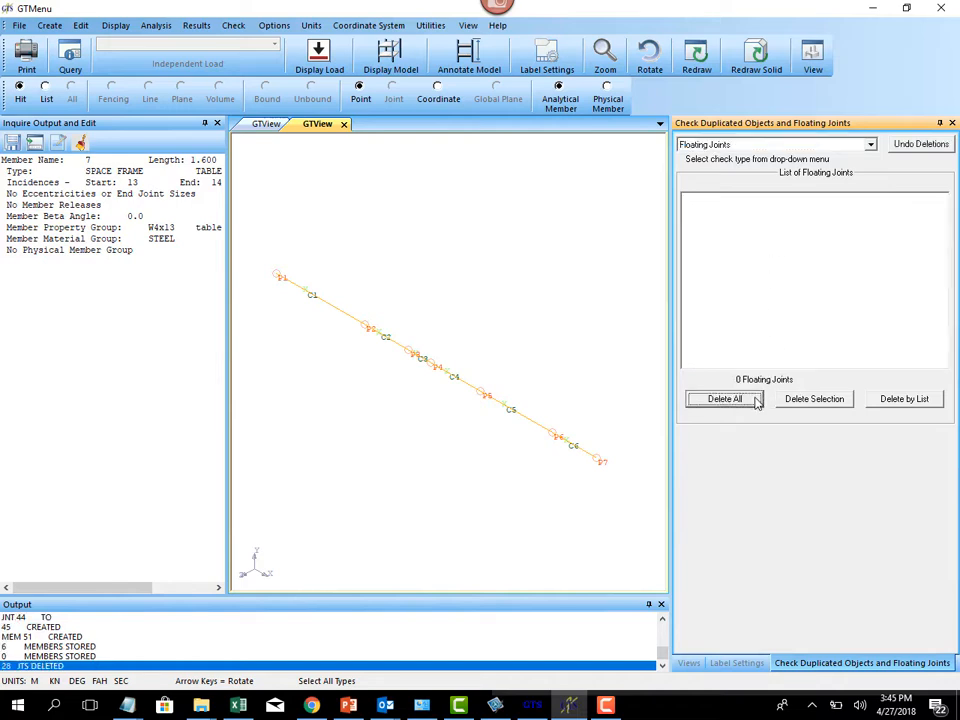
{"action": "left_click", "coordinate": [767, 146]}
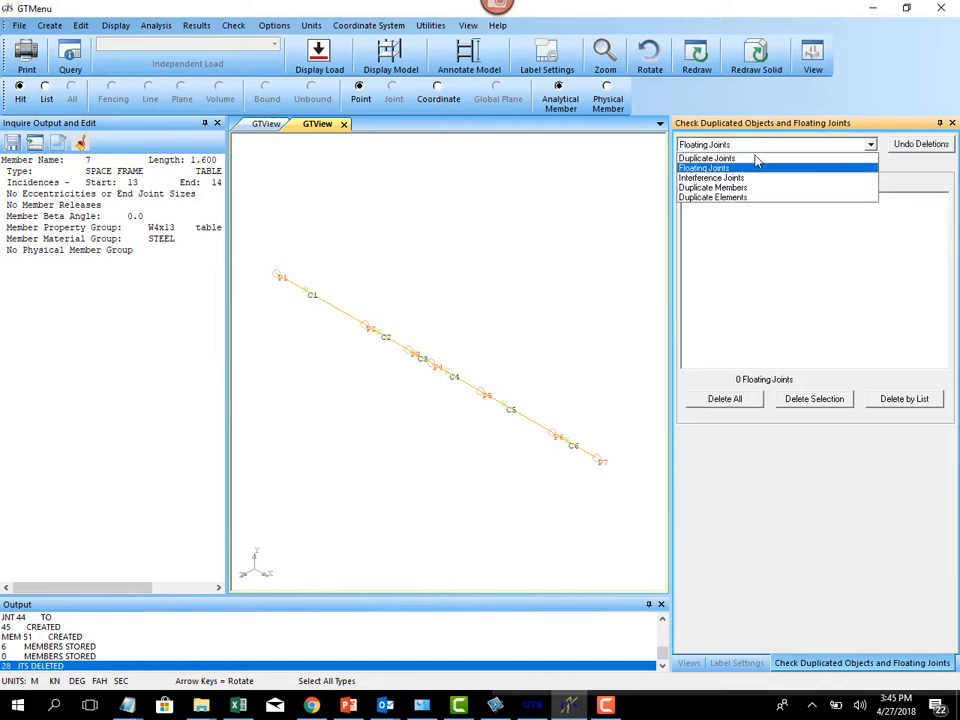
{"action": "left_click", "coordinate": [756, 158]}
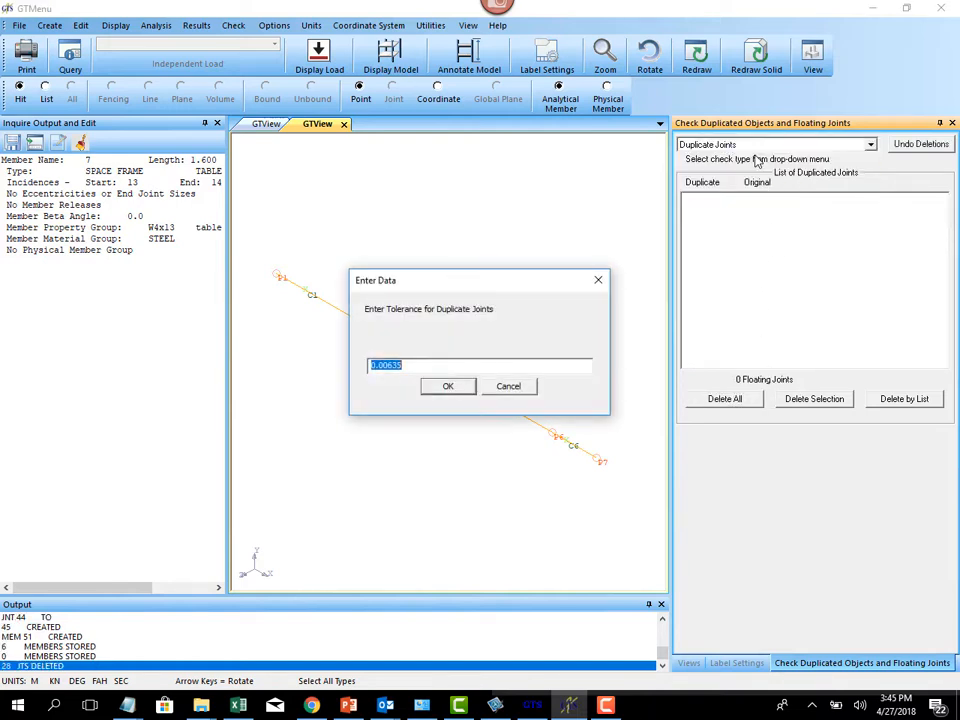
{"action": "left_click", "coordinate": [444, 387]}
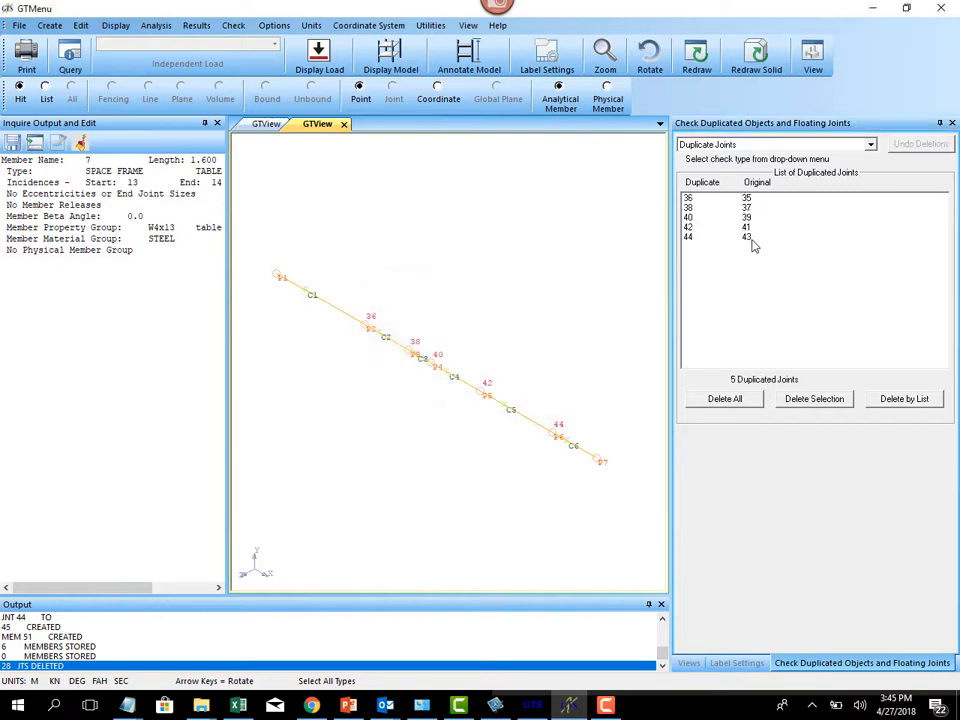
{"action": "left_click", "coordinate": [724, 399]}
Check the model for duplicate members
{"action": "left_click", "coordinate": [722, 145]}
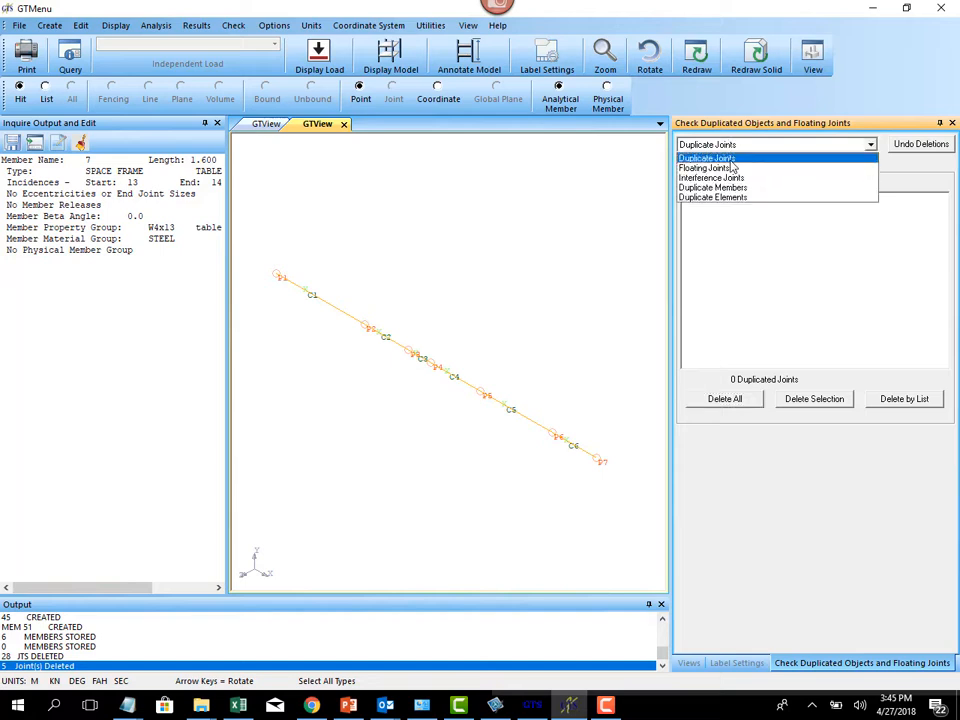
{"action": "left_click", "coordinate": [735, 189]}
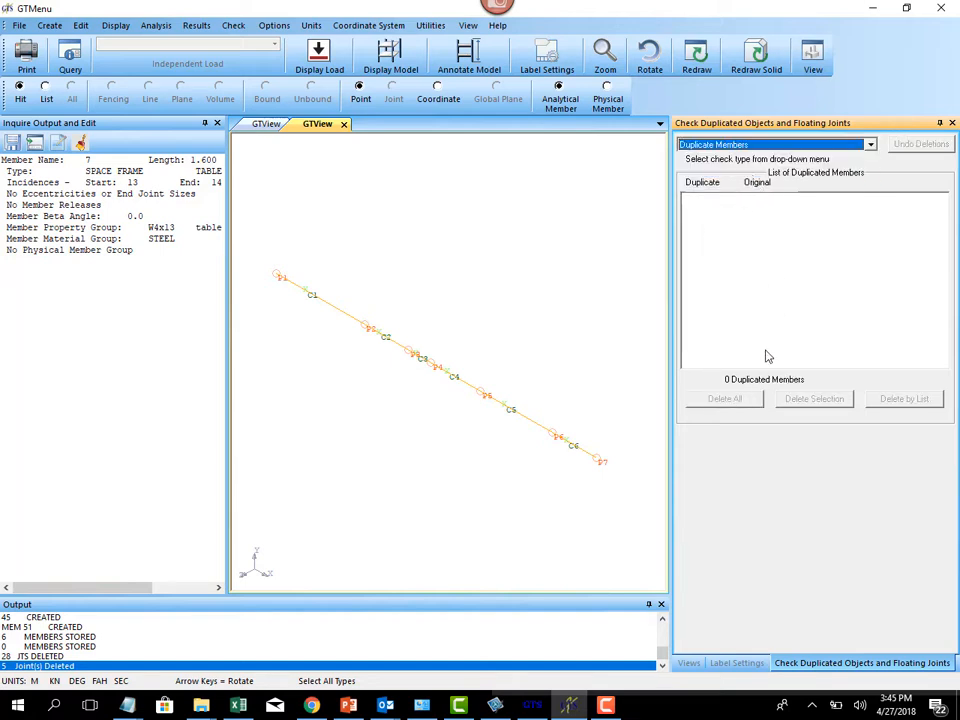
{"action": "left_click", "coordinate": [507, 313]}
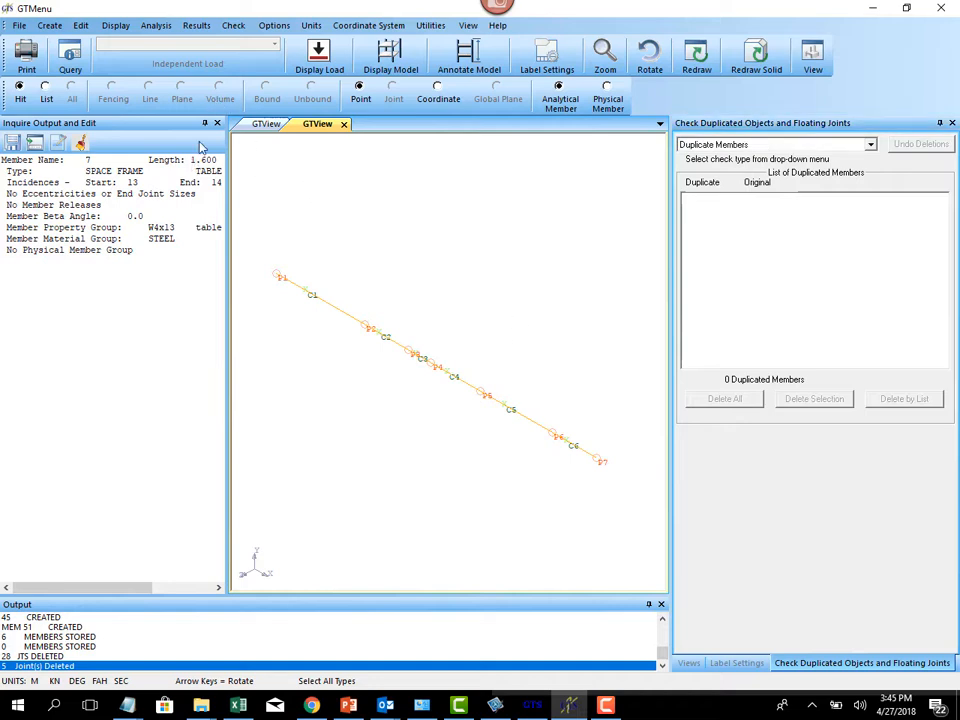
Redraw the beam as a solid and annotate all joint IDs and all member IDs to inspect them
{"action": "left_click", "coordinate": [748, 72]}
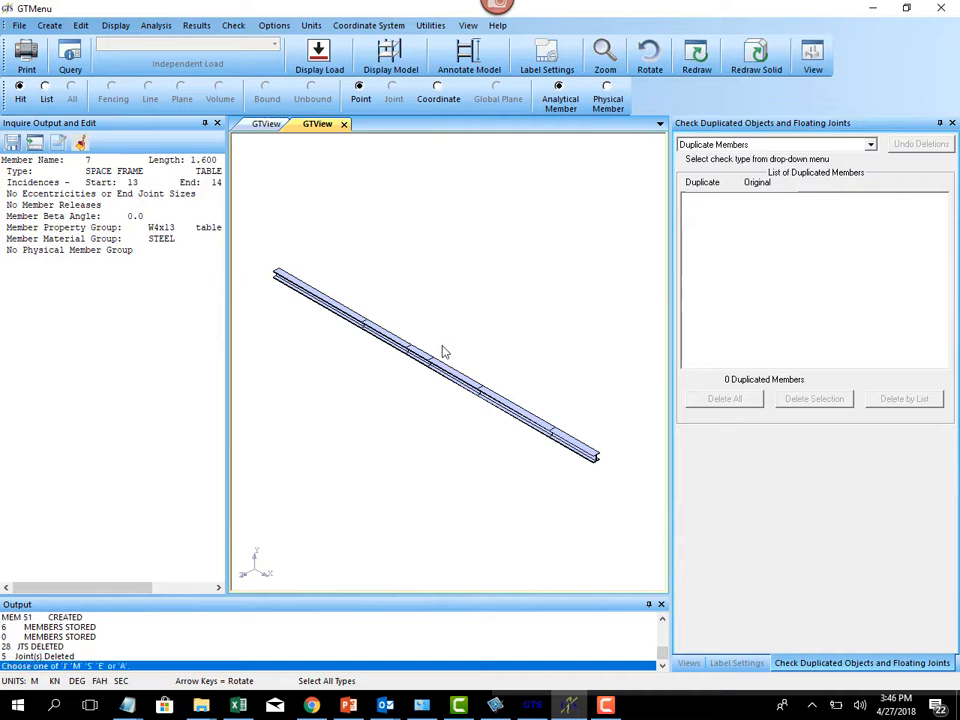
{"action": "key", "text": "j"}
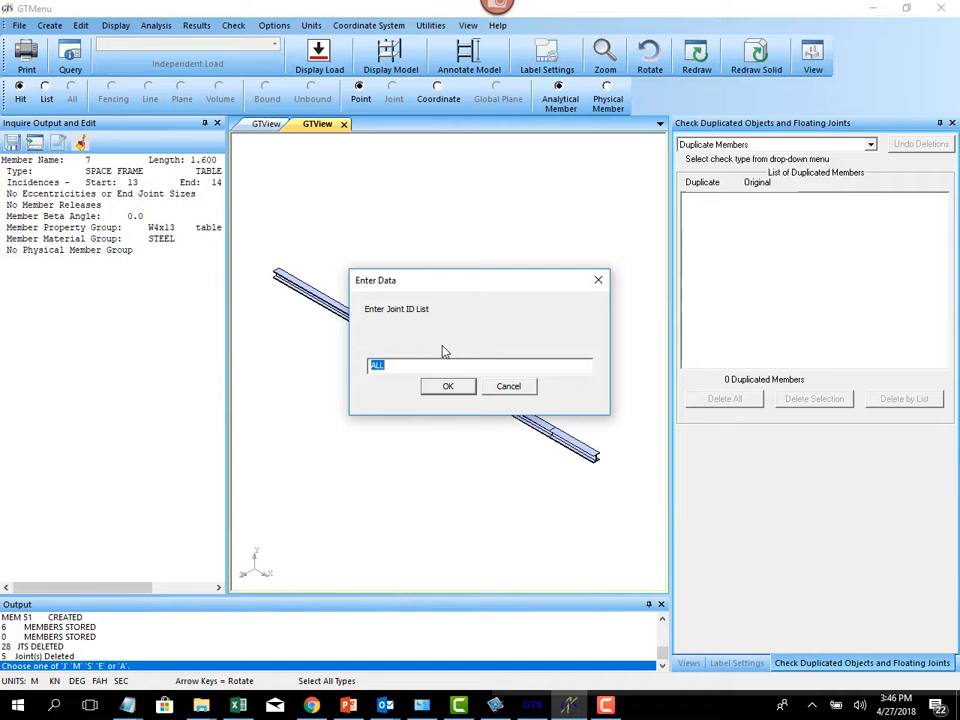
{"action": "key", "text": "Return"}
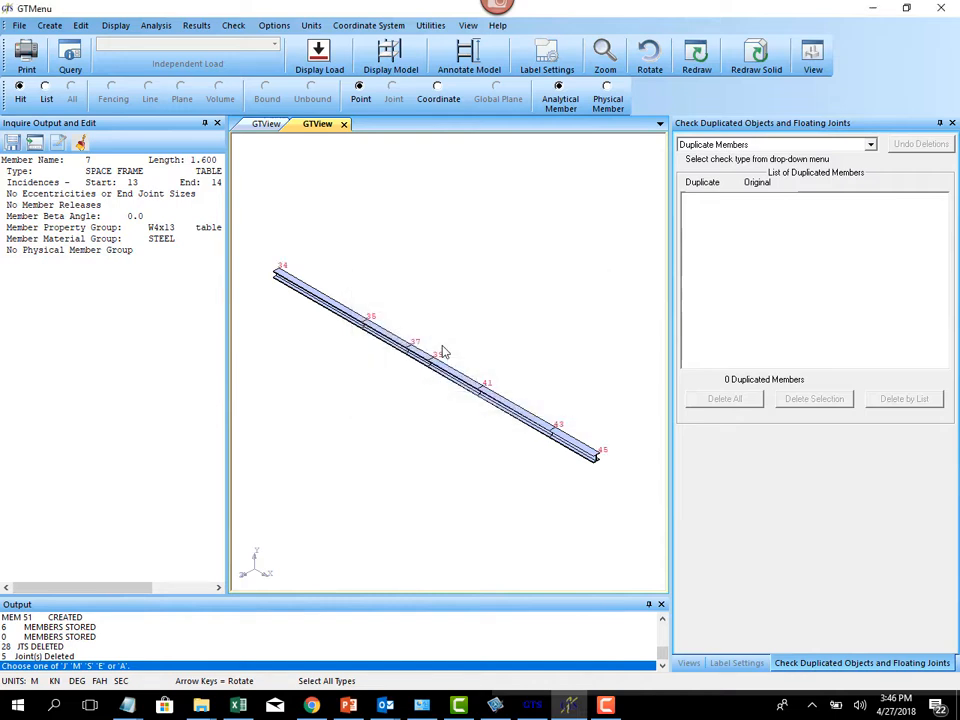
{"action": "key", "text": "m"}
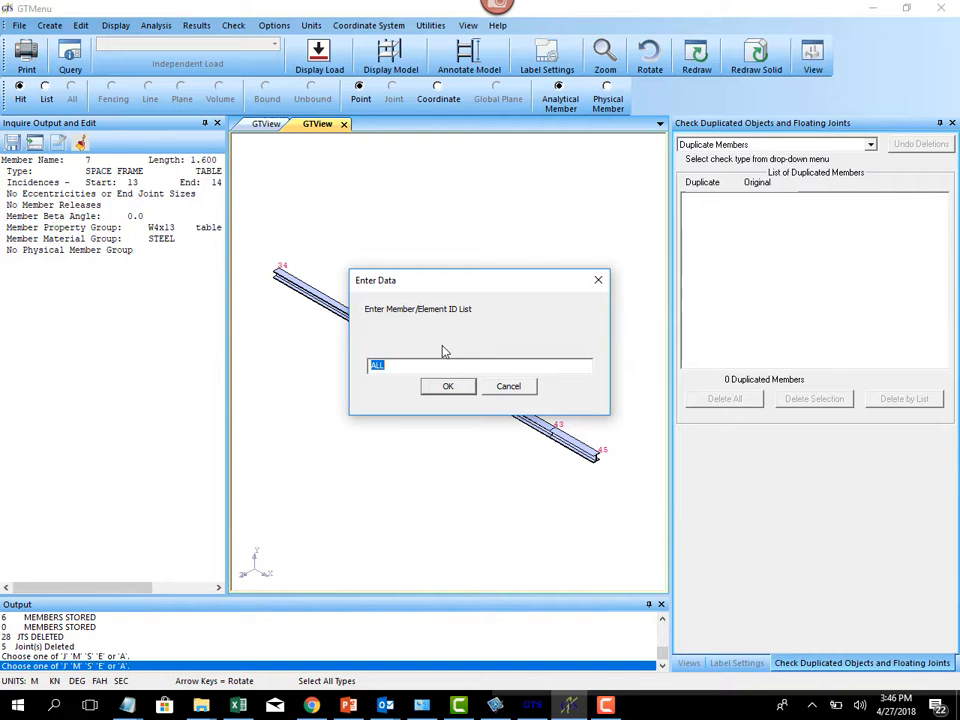
{"action": "key", "text": "Return"}
{"action": "scroll", "coordinate": [444, 350], "scroll_direction": "up", "scroll_amount": 1}
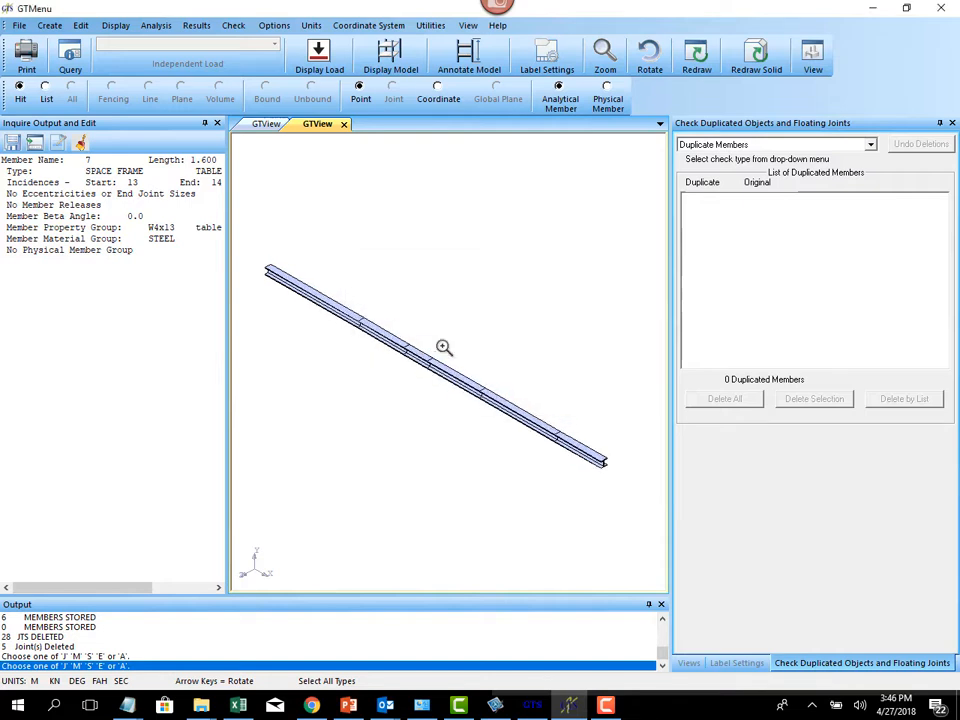
{"action": "scroll", "coordinate": [444, 350], "scroll_direction": "down", "scroll_amount": 2}
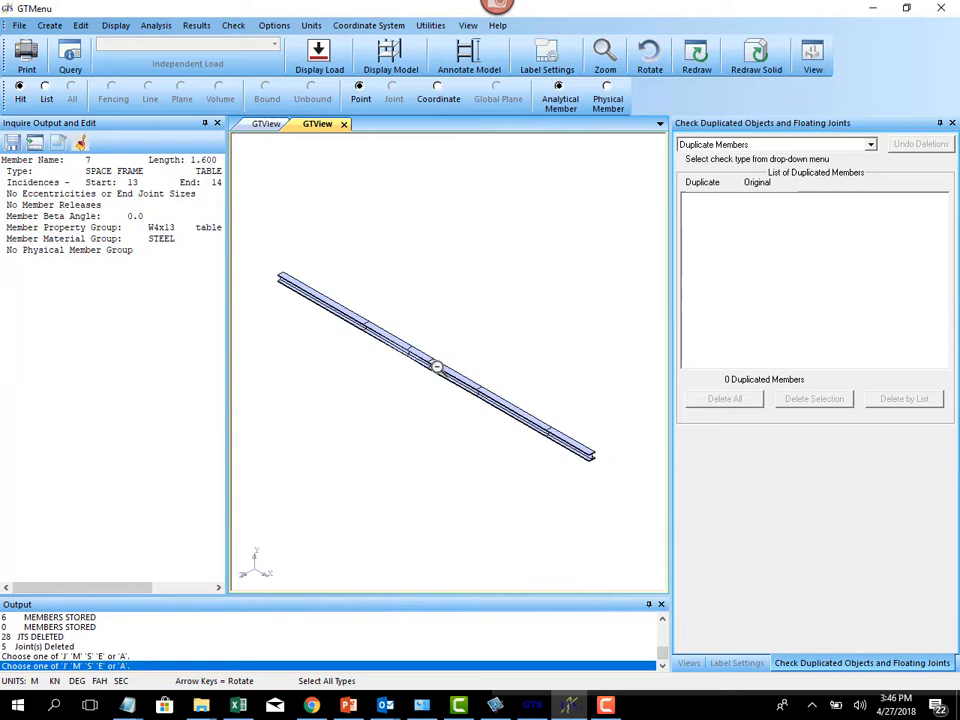
{"action": "left_click", "coordinate": [80, 26]}
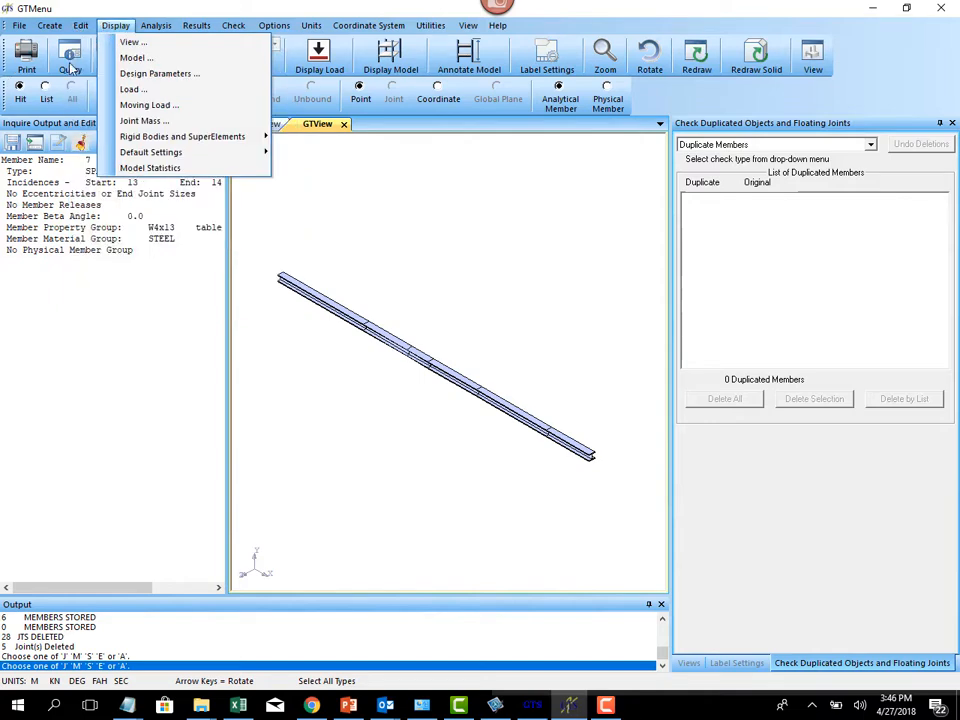
{"action": "mouse_move", "coordinate": [80, 26]}
{"action": "left_click", "coordinate": [110, 210]}
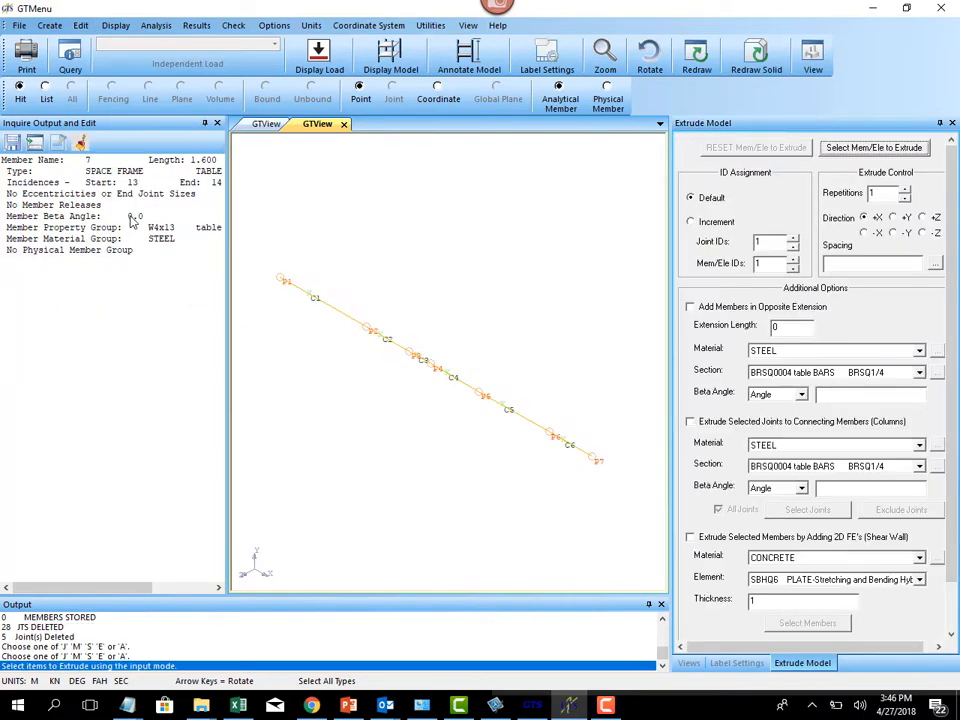
{"action": "left_click", "coordinate": [875, 148]}
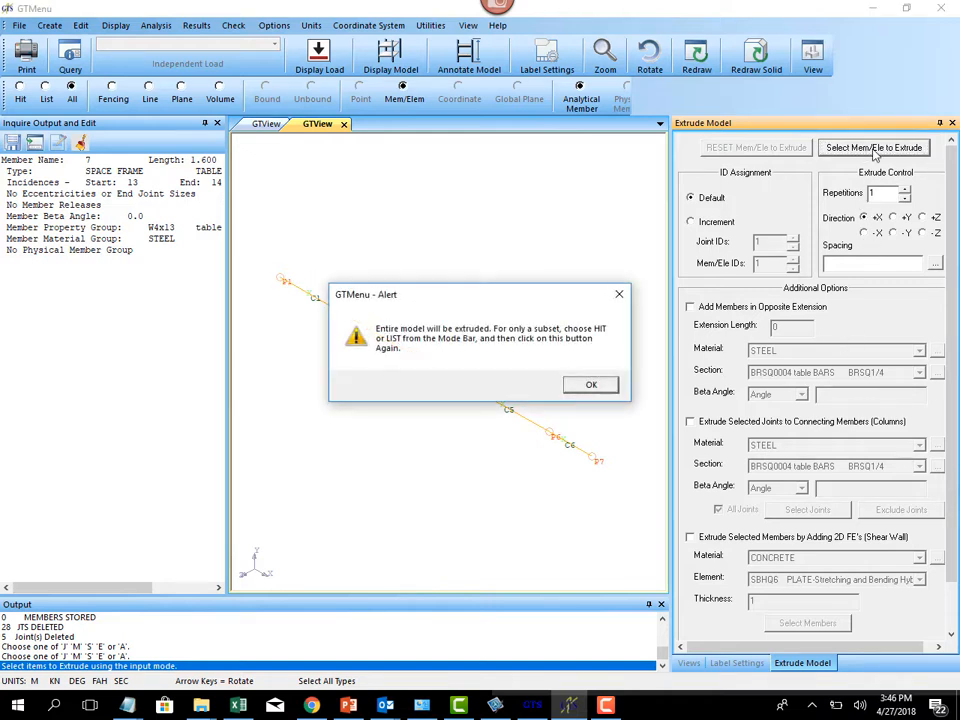
{"action": "left_click", "coordinate": [606, 388]}
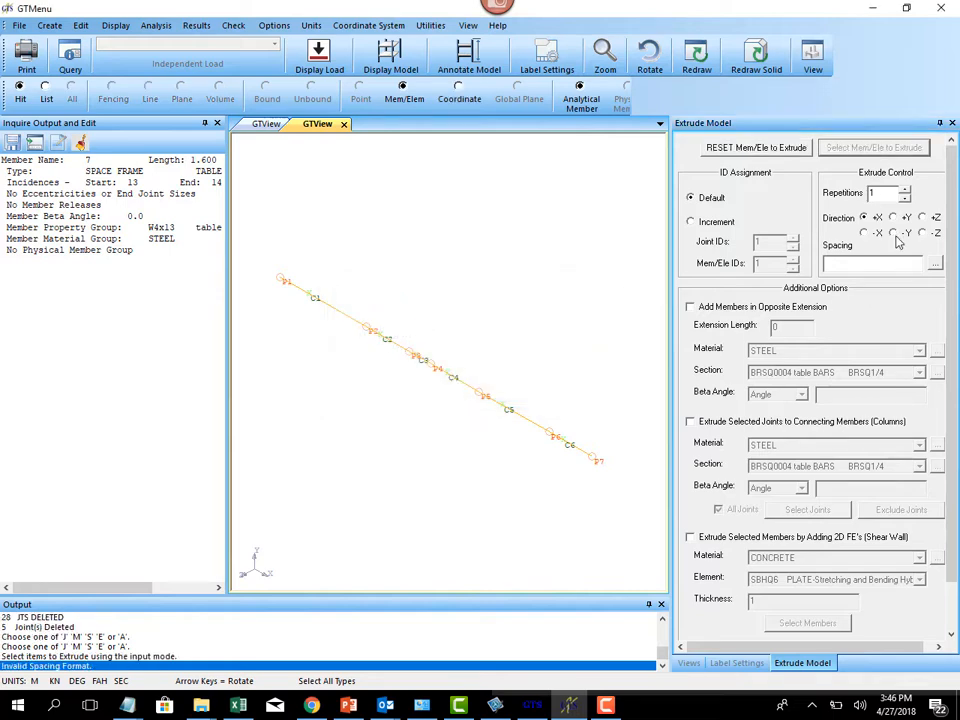
{"action": "left_click", "coordinate": [922, 217]}
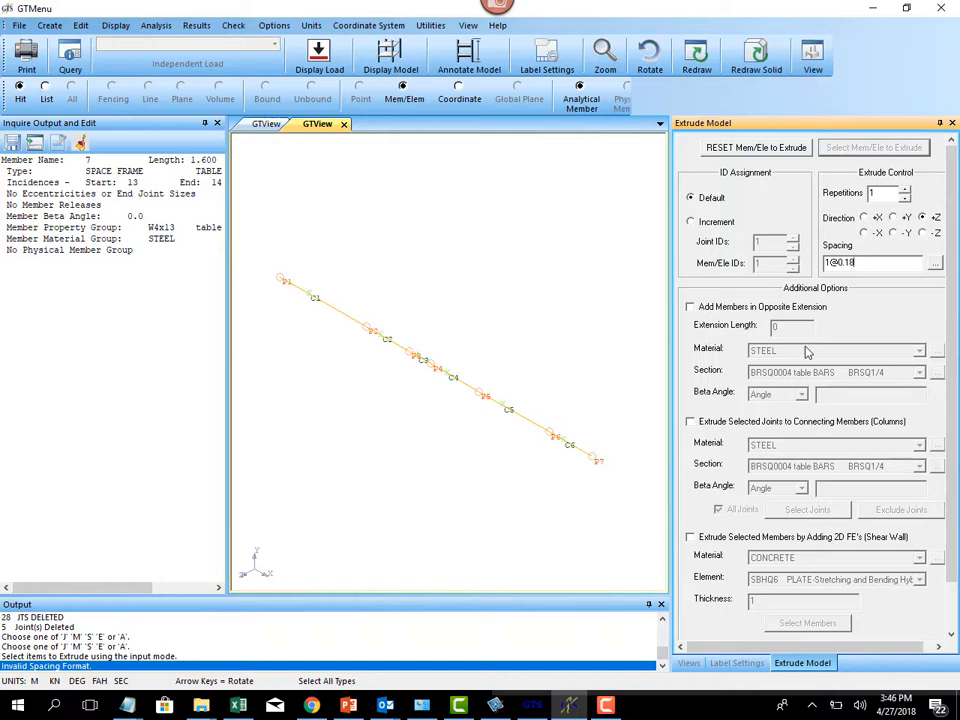
Generate and store the extrusion, connecting all joints with steel W4x13 members and using a joint tolerance of 0.00635
{"action": "left_click", "coordinate": [711, 424]}
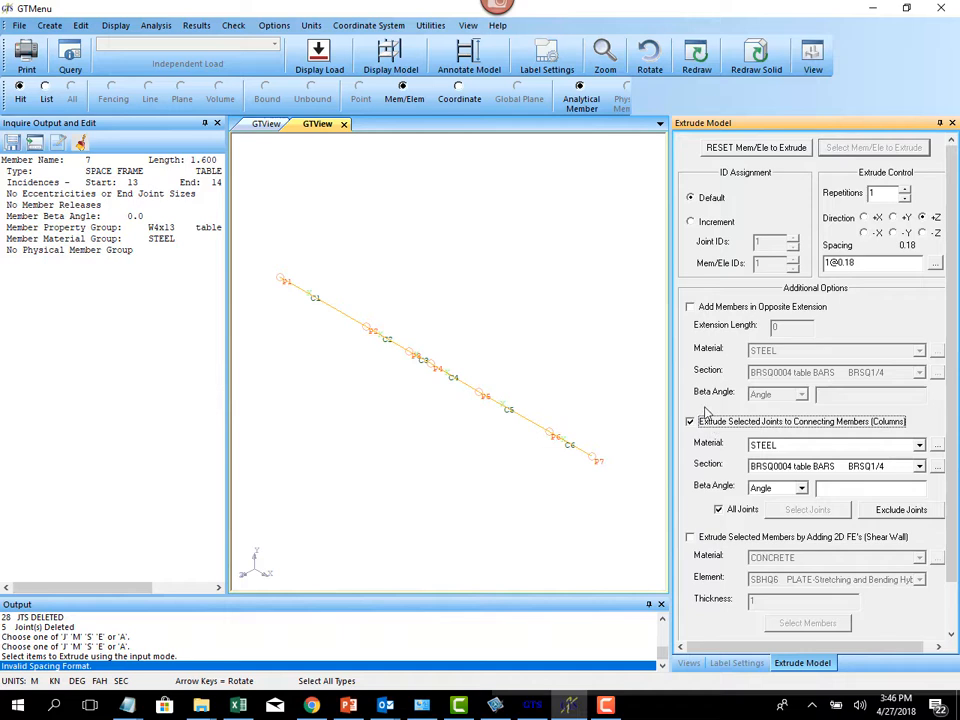
{"action": "left_click", "coordinate": [880, 466]}
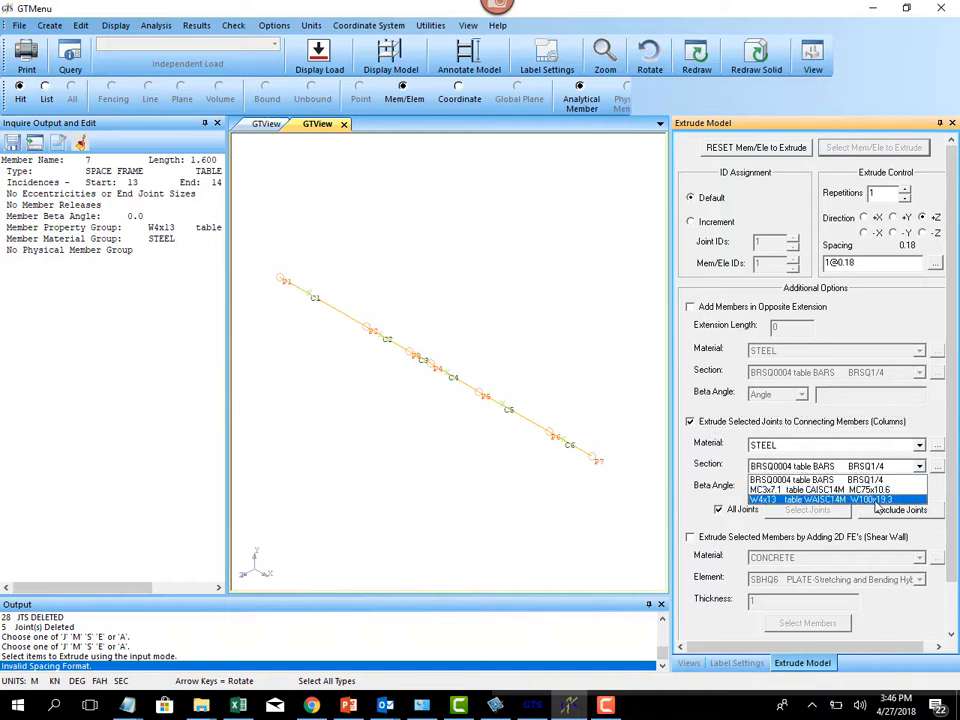
{"action": "left_click", "coordinate": [876, 499]}
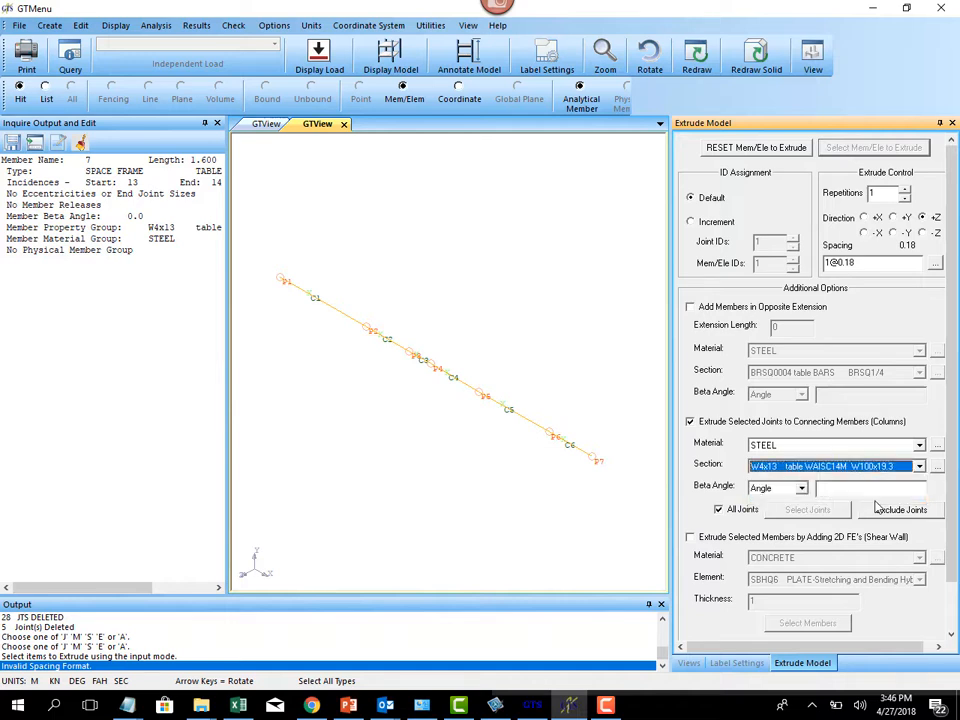
{"action": "scroll", "coordinate": [870, 540], "scroll_direction": "down", "scroll_amount": 1}
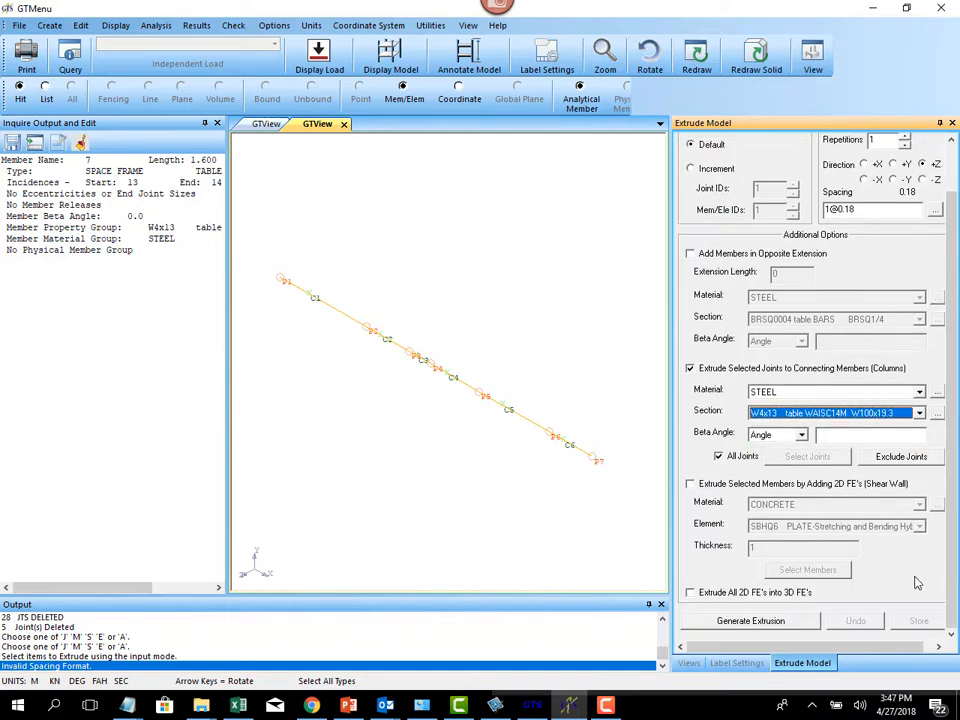
{"action": "left_click", "coordinate": [750, 621]}
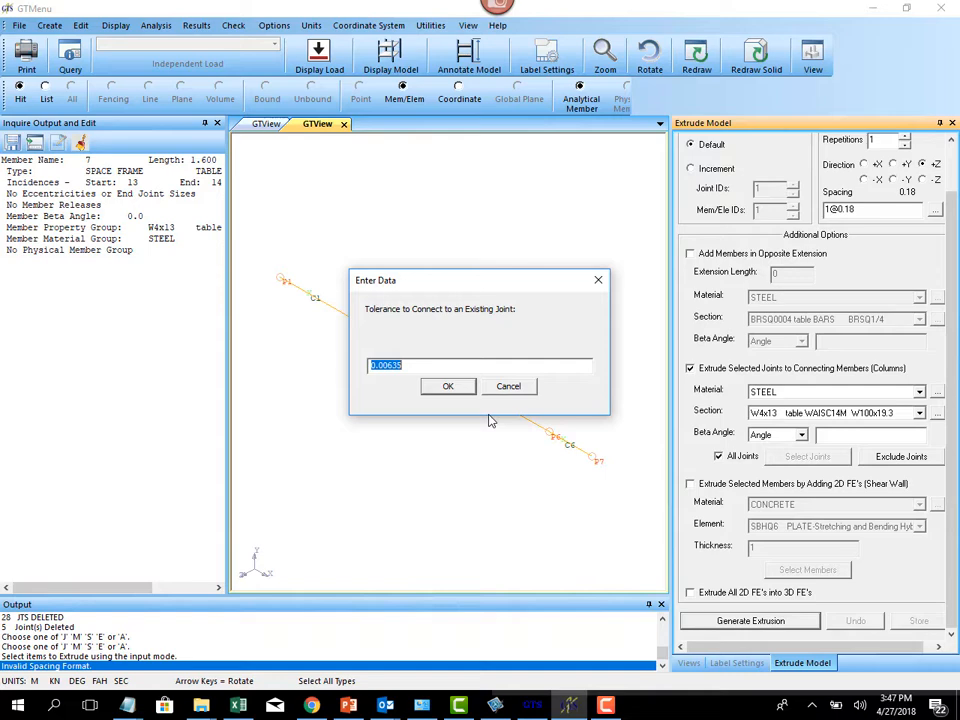
{"action": "left_click", "coordinate": [440, 388]}
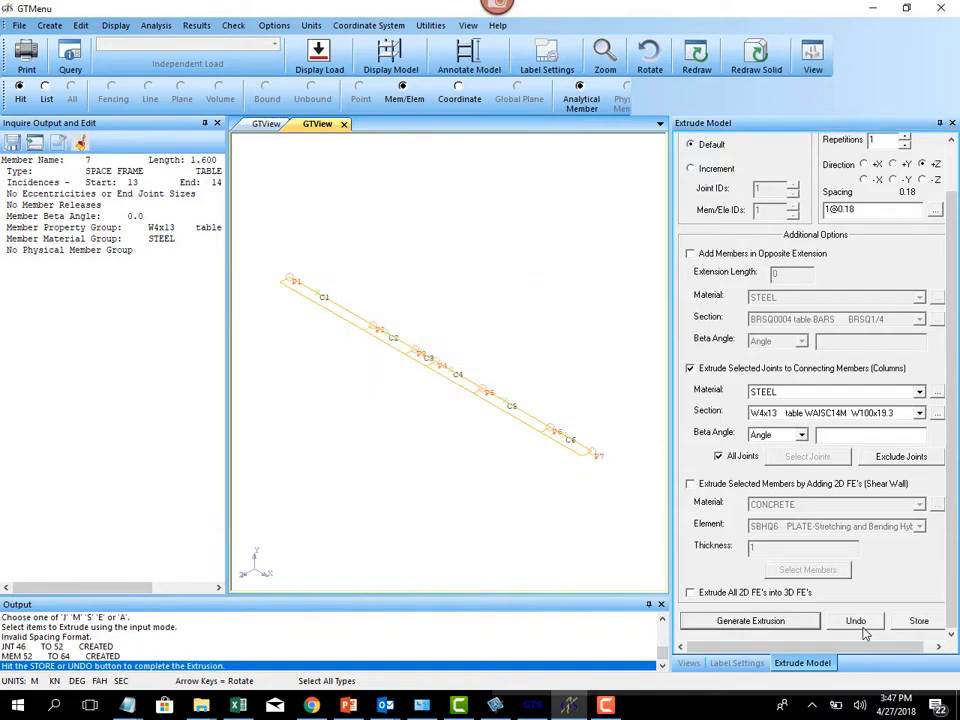
{"action": "left_click", "coordinate": [918, 621]}
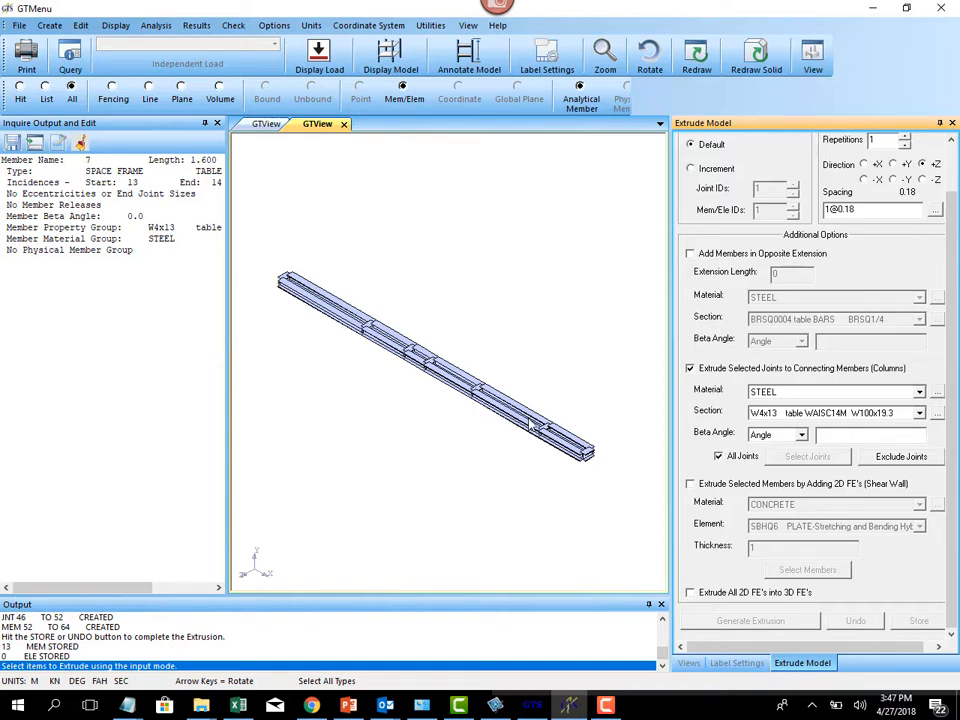
{"action": "scroll", "coordinate": [505, 426], "scroll_direction": "up", "scroll_amount": 1}
{"action": "scroll", "coordinate": [505, 426], "scroll_direction": "up", "scroll_amount": 1}
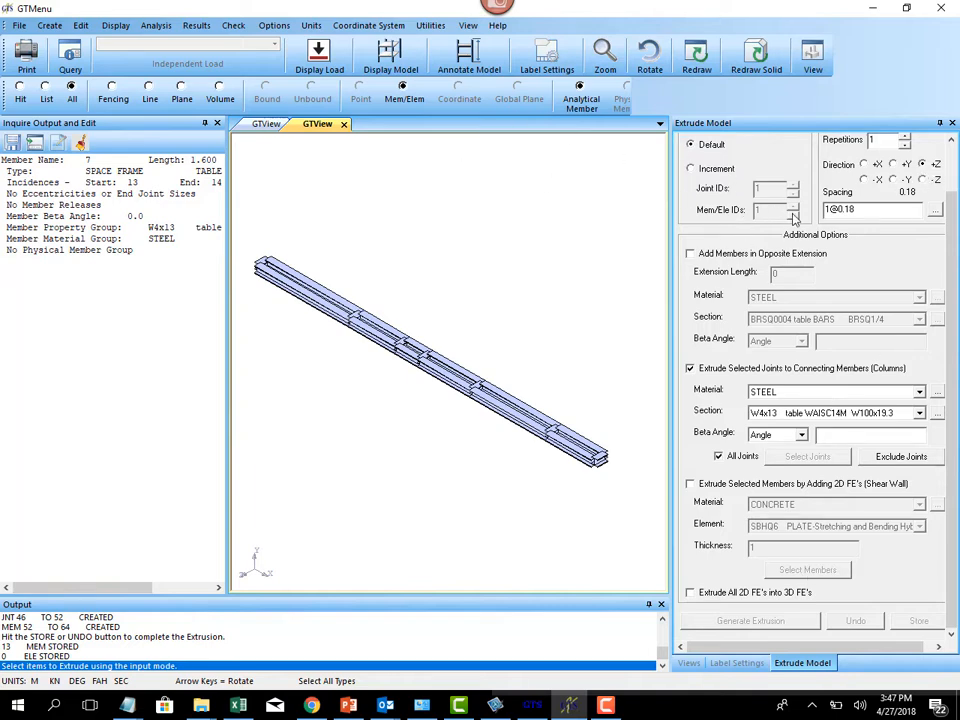
{"action": "scroll", "coordinate": [840, 200], "scroll_direction": "up", "scroll_amount": 1}
{"action": "left_click", "coordinate": [849, 150]}
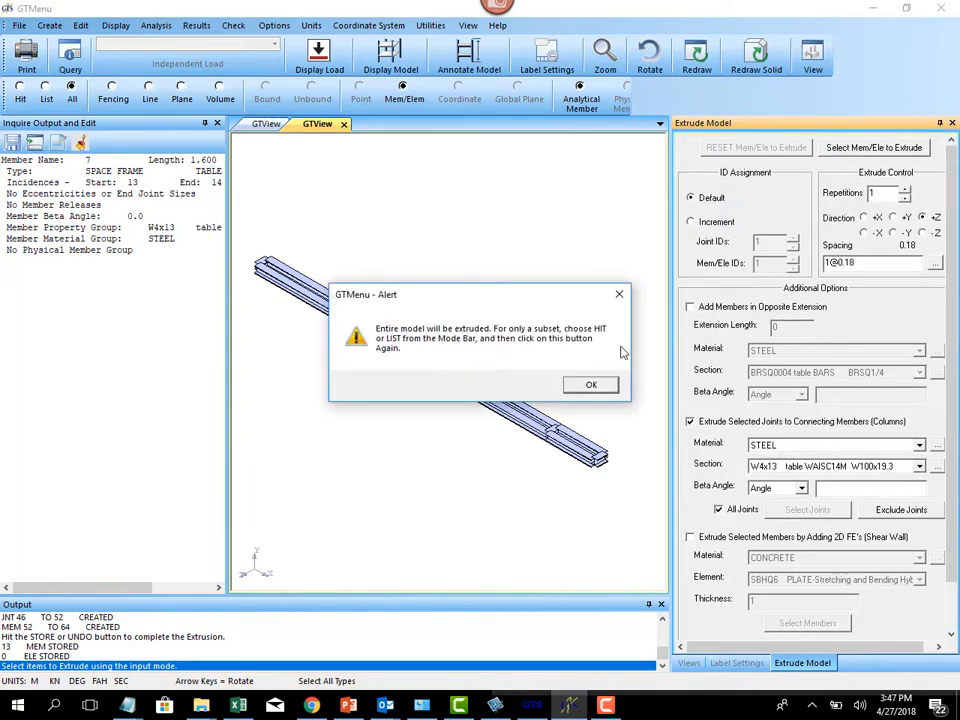
{"action": "left_click", "coordinate": [595, 383]}
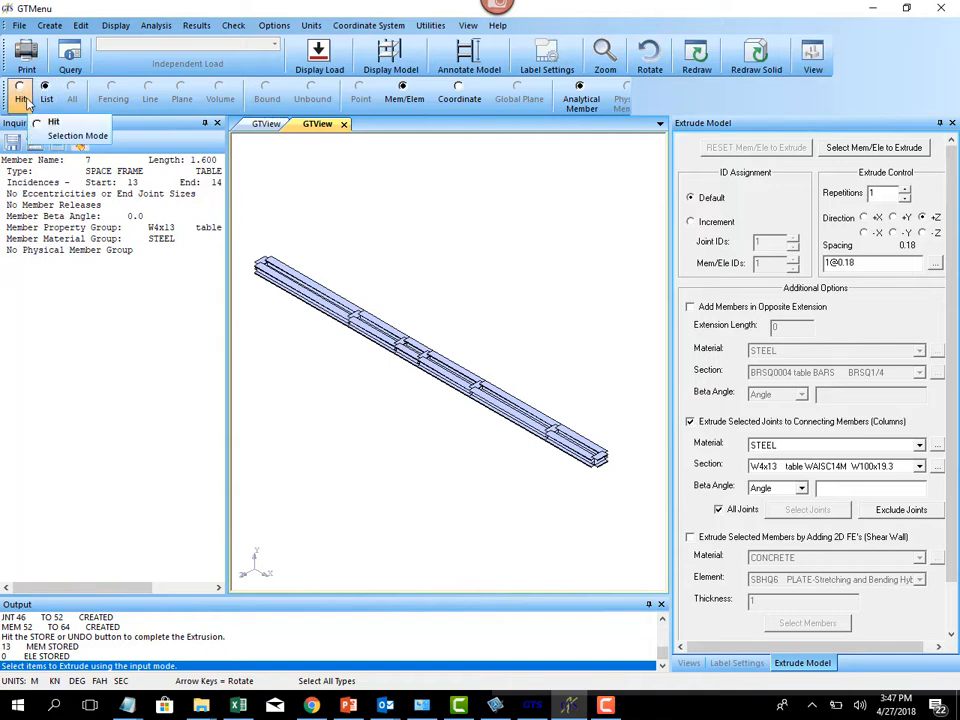
{"action": "left_click", "coordinate": [778, 156]}
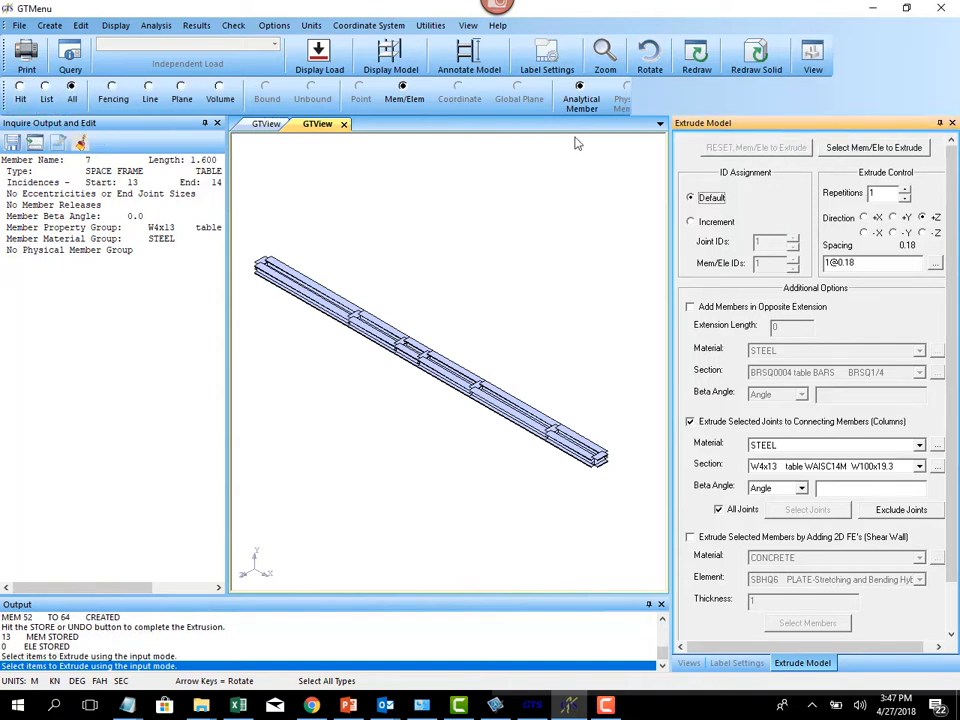
Pick the six members along the beam line on the +Z side as the members to extrude
{"action": "left_click", "coordinate": [872, 150]}
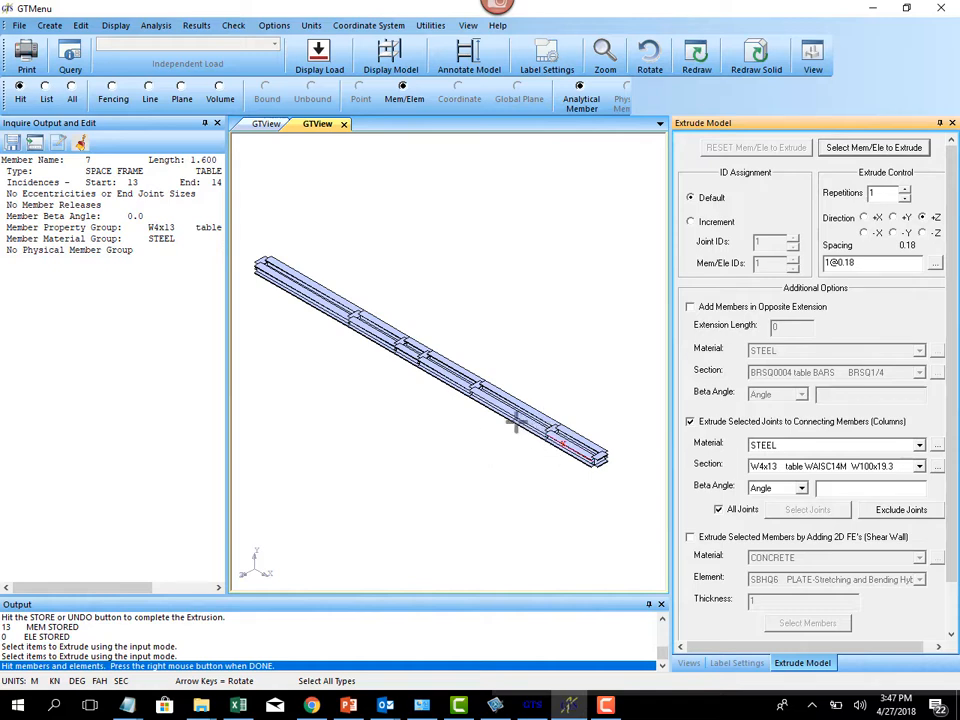
{"action": "left_click", "coordinate": [497, 406]}
{"action": "left_click", "coordinate": [446, 370]}
{"action": "left_click", "coordinate": [372, 340]}
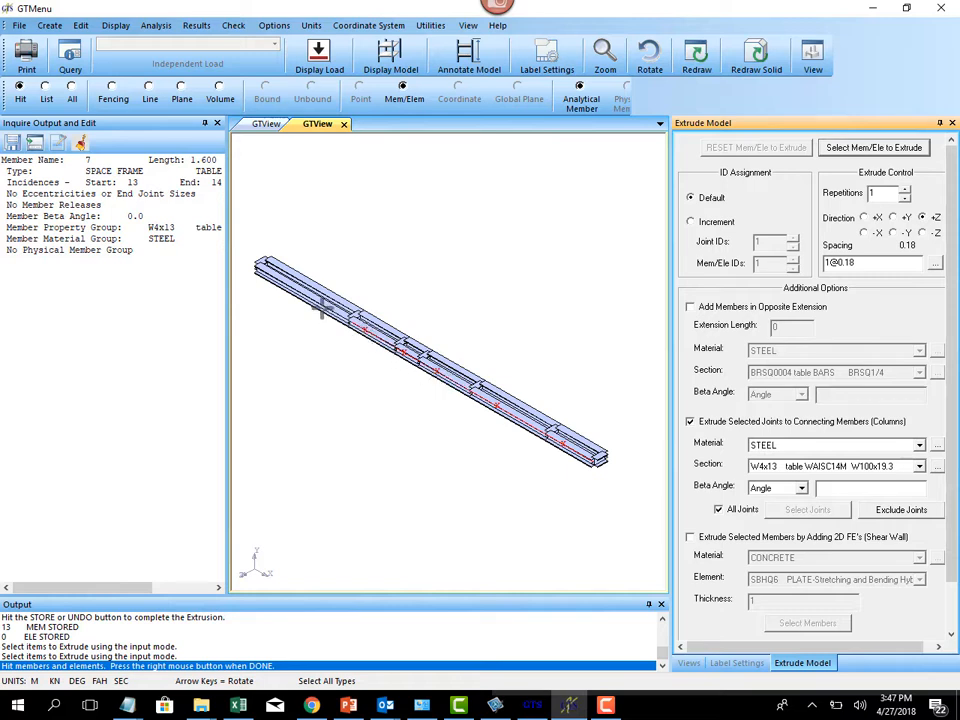
{"action": "right_click", "coordinate": [657, 352]}
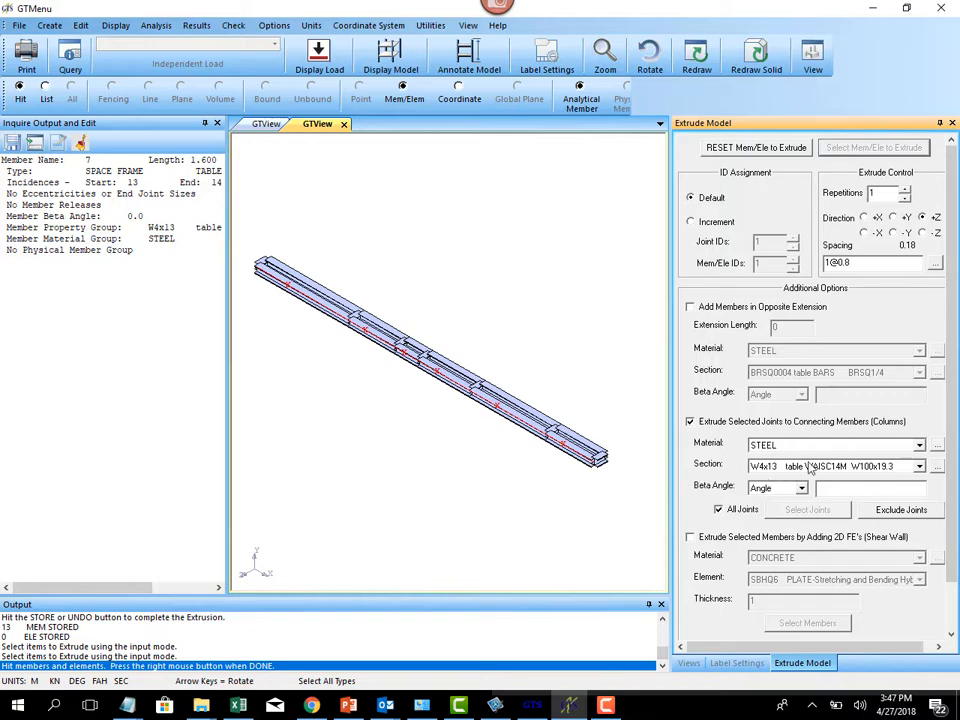
{"action": "scroll", "coordinate": [900, 601], "scroll_direction": "down", "scroll_amount": 1}
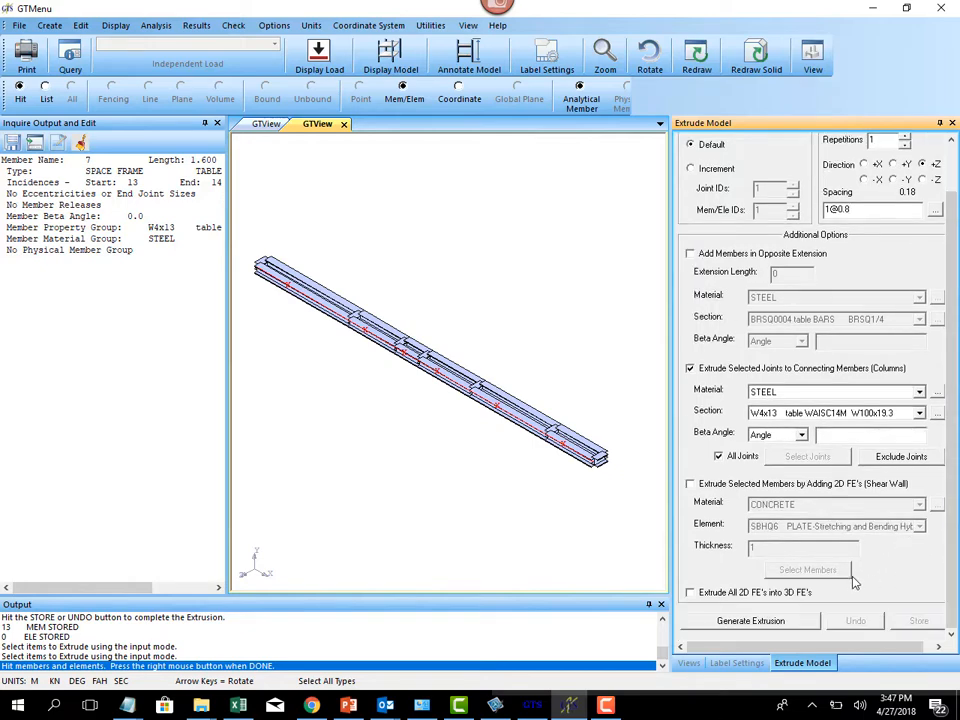
{"action": "left_click", "coordinate": [735, 620]}
{"action": "left_click", "coordinate": [446, 387]}
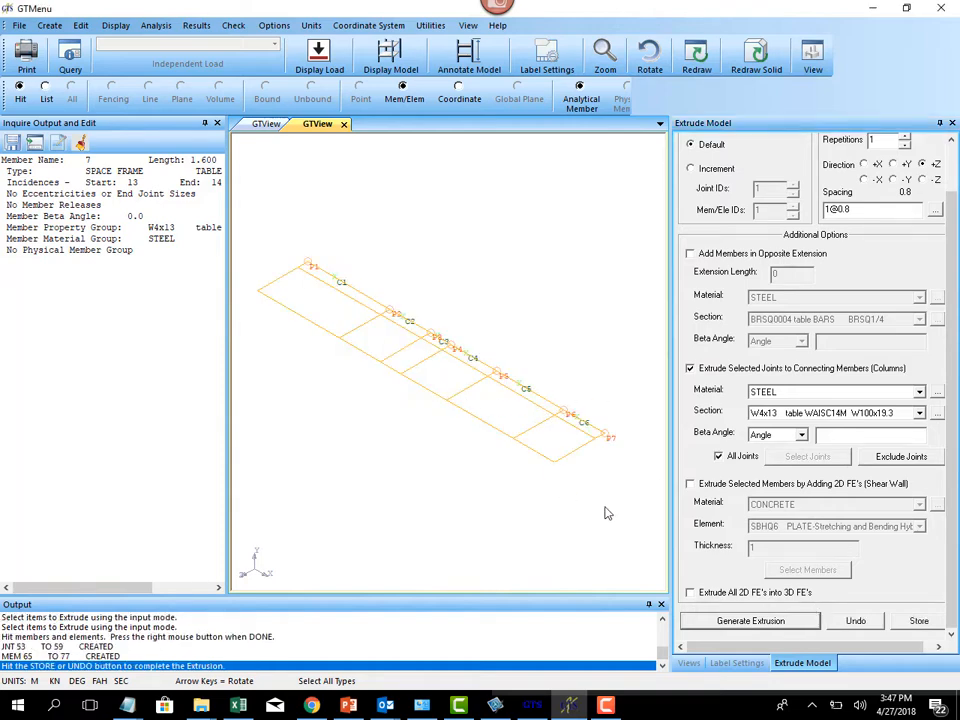
{"action": "left_click", "coordinate": [917, 620]}
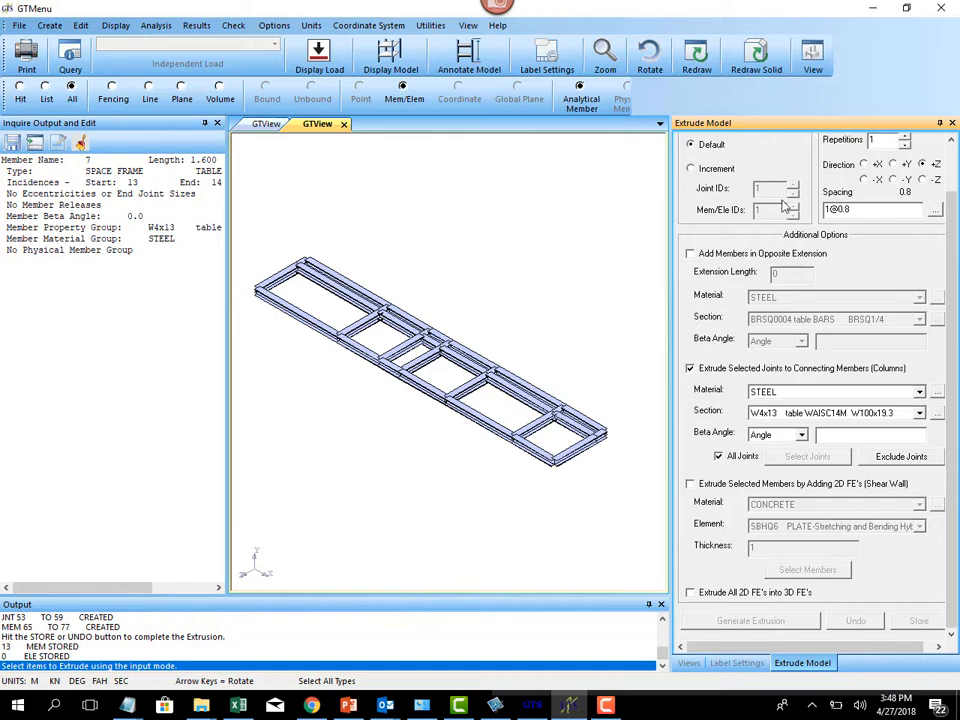
Select the outermost +Z beam line as the members to extrude, defining it as a line between its two end joints
{"action": "left_click", "coordinate": [152, 98]}
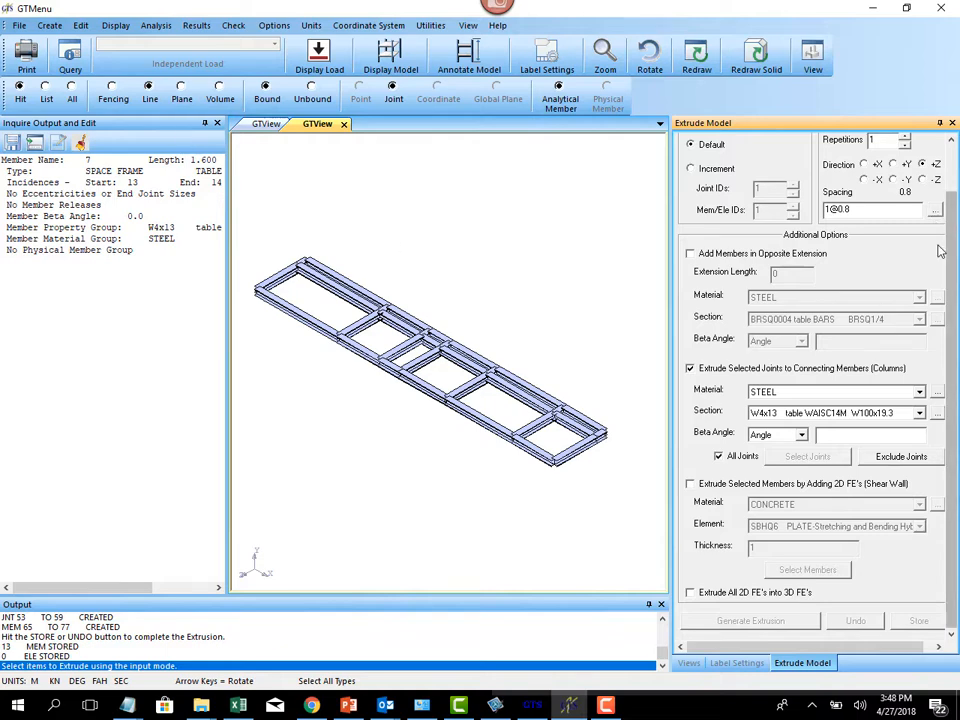
{"action": "scroll", "coordinate": [900, 207], "scroll_direction": "up", "scroll_amount": 2}
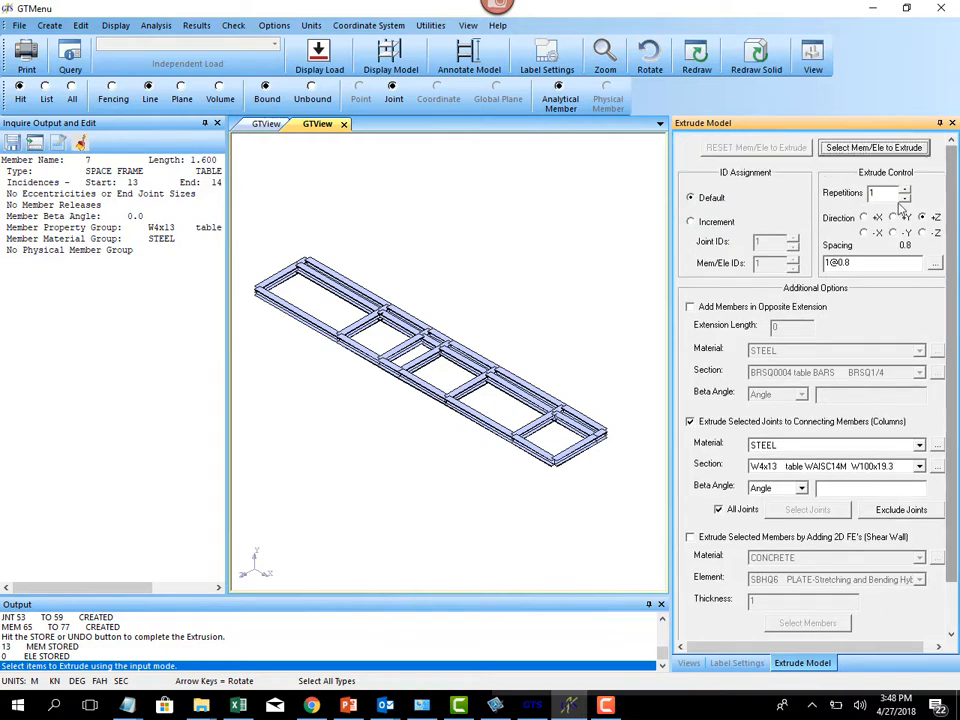
{"action": "left_click", "coordinate": [873, 147]}
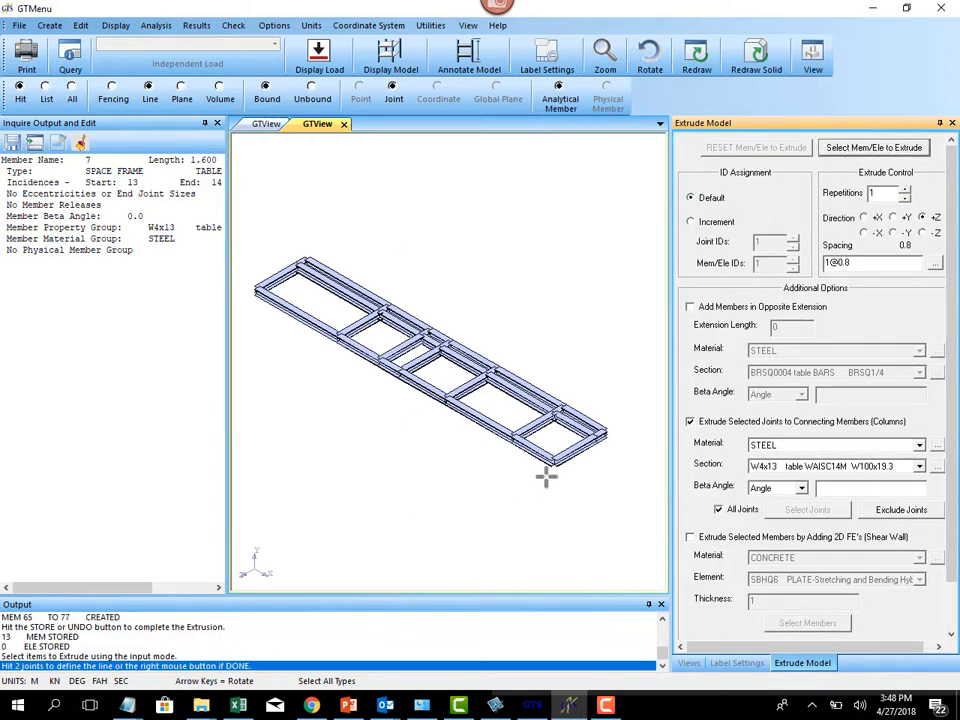
{"action": "left_click", "coordinate": [253, 291]}
{"action": "left_click", "coordinate": [459, 386]}
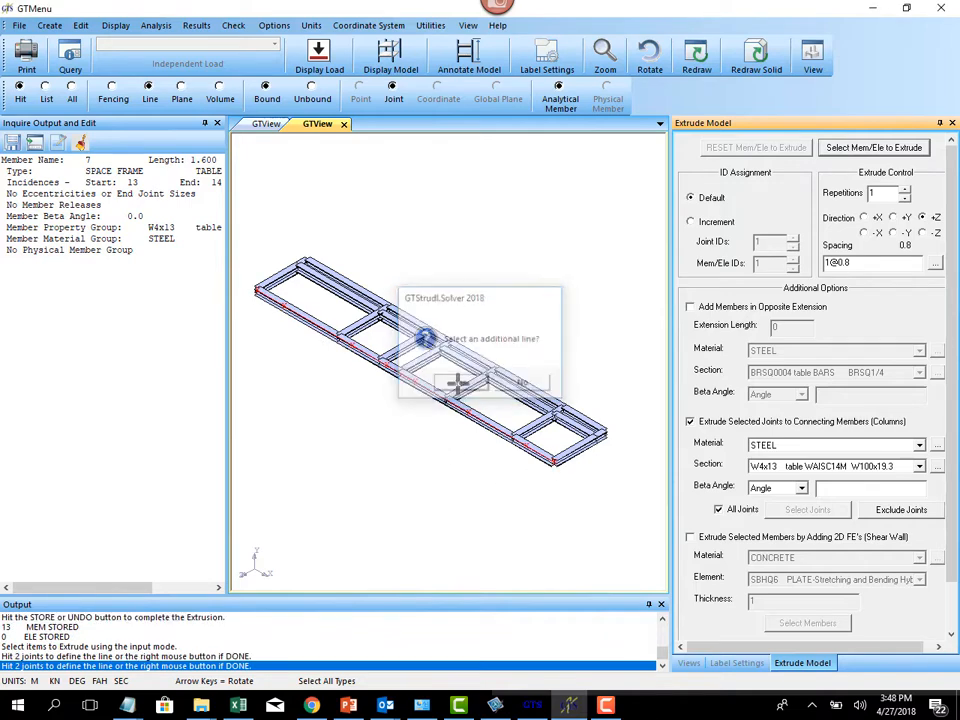
{"action": "left_click_drag", "start_coordinate": [951, 572], "coordinate": [951, 628]}
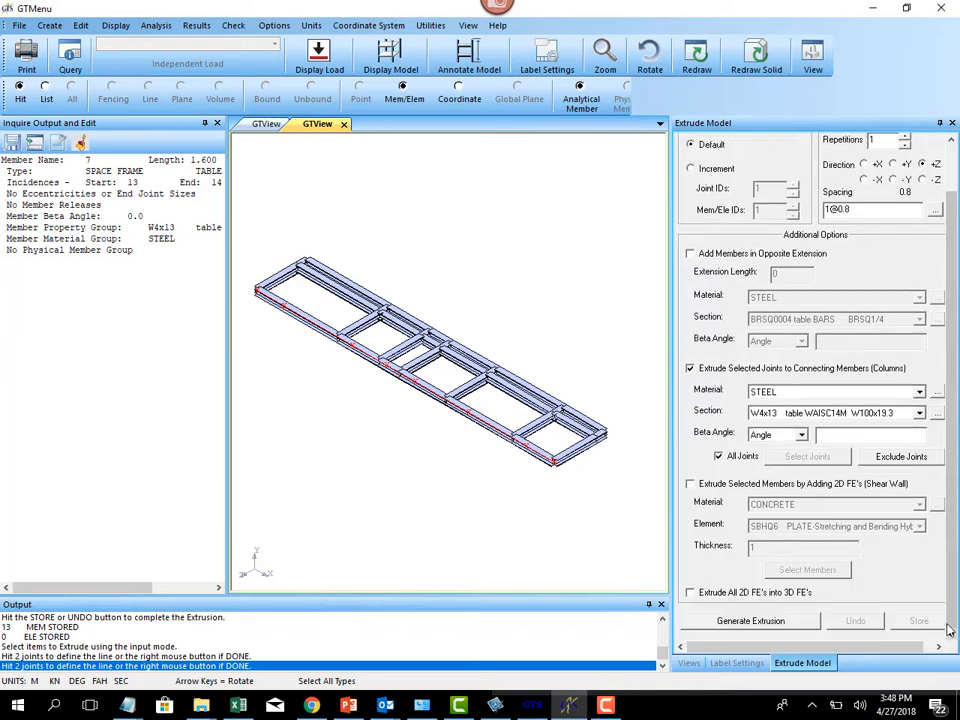
{"action": "scroll", "coordinate": [775, 394], "scroll_direction": "up", "scroll_amount": 1}
{"action": "left_click", "coordinate": [863, 261]}
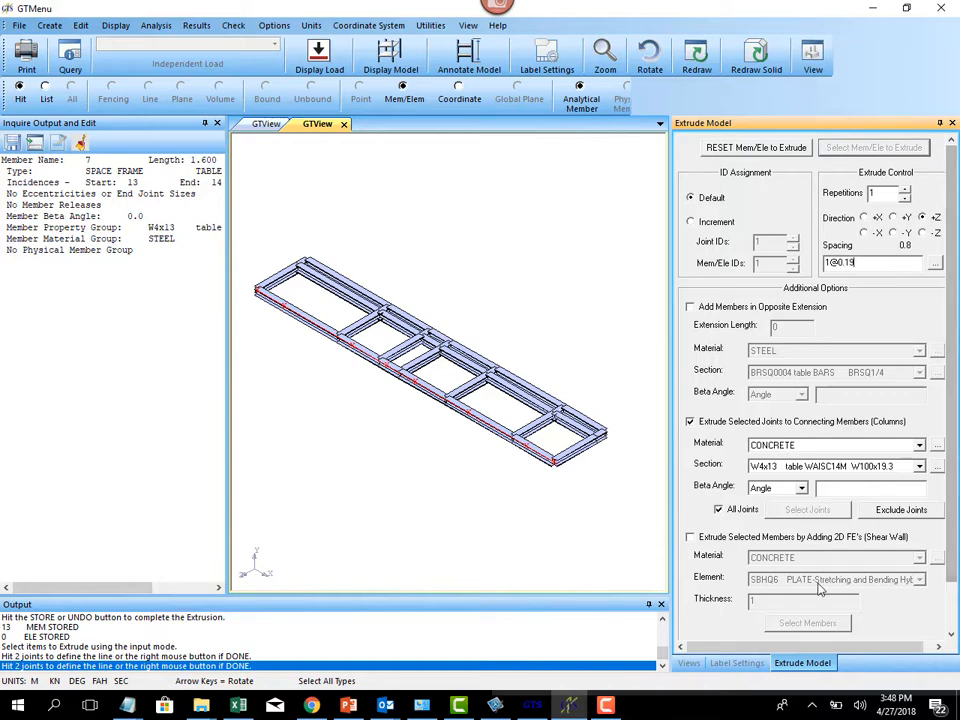
{"action": "scroll", "coordinate": [940, 615], "scroll_direction": "down", "scroll_amount": 1}
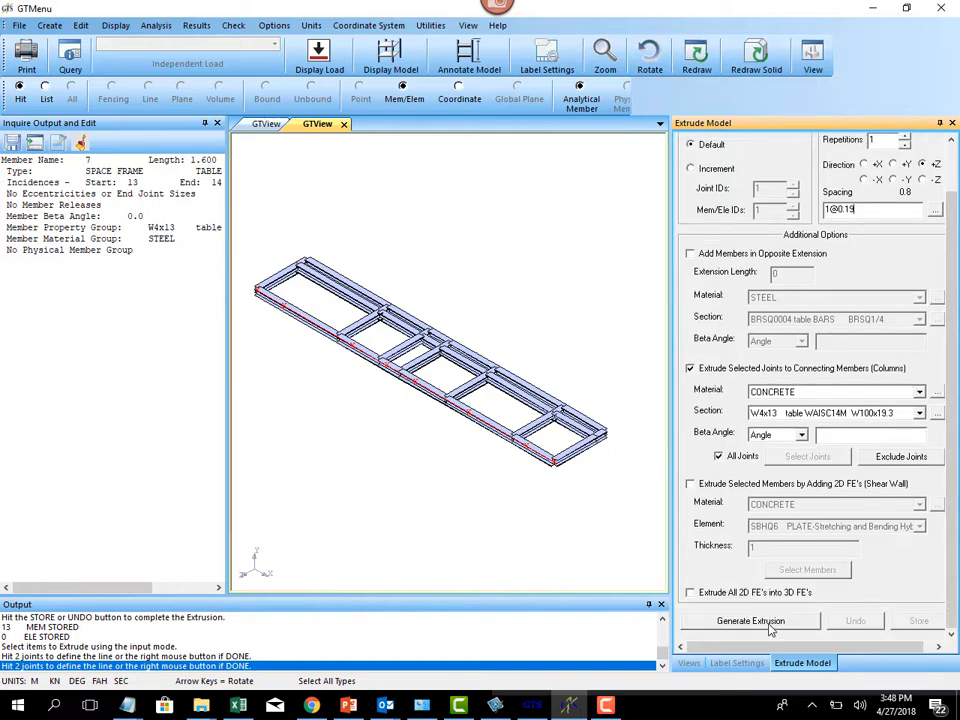
{"action": "left_click", "coordinate": [770, 624]}
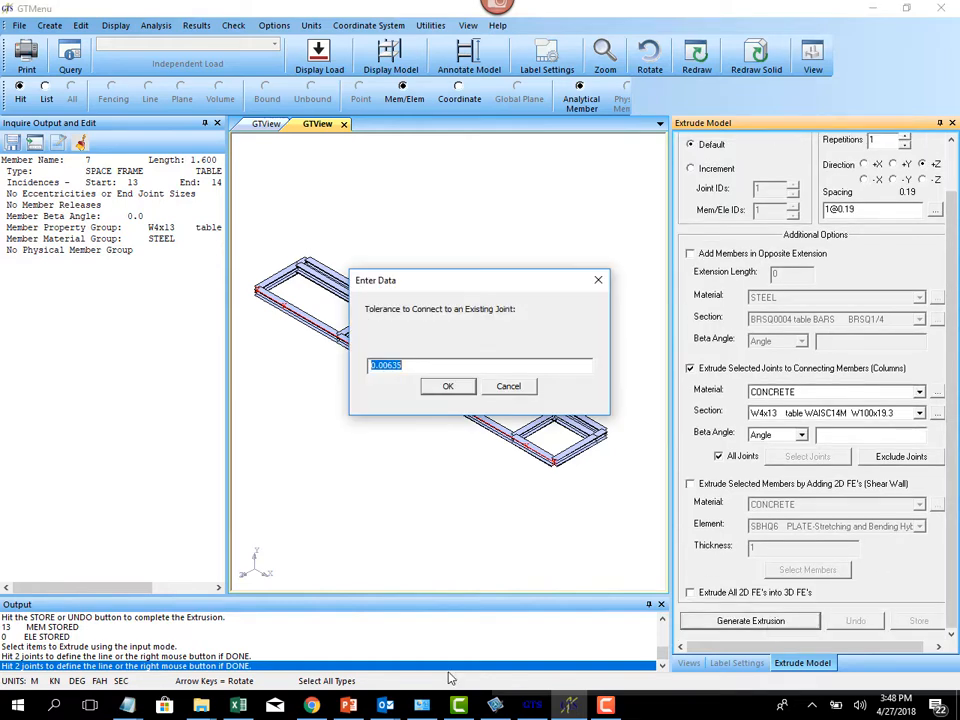
{"action": "left_click", "coordinate": [446, 387]}
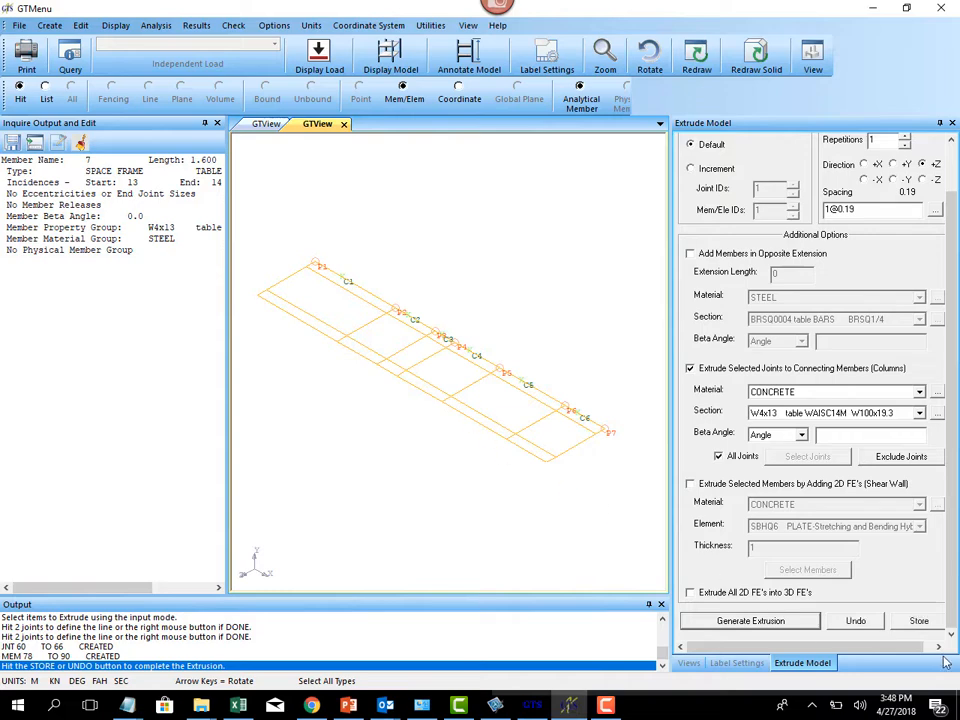
{"action": "left_click", "coordinate": [918, 621]}
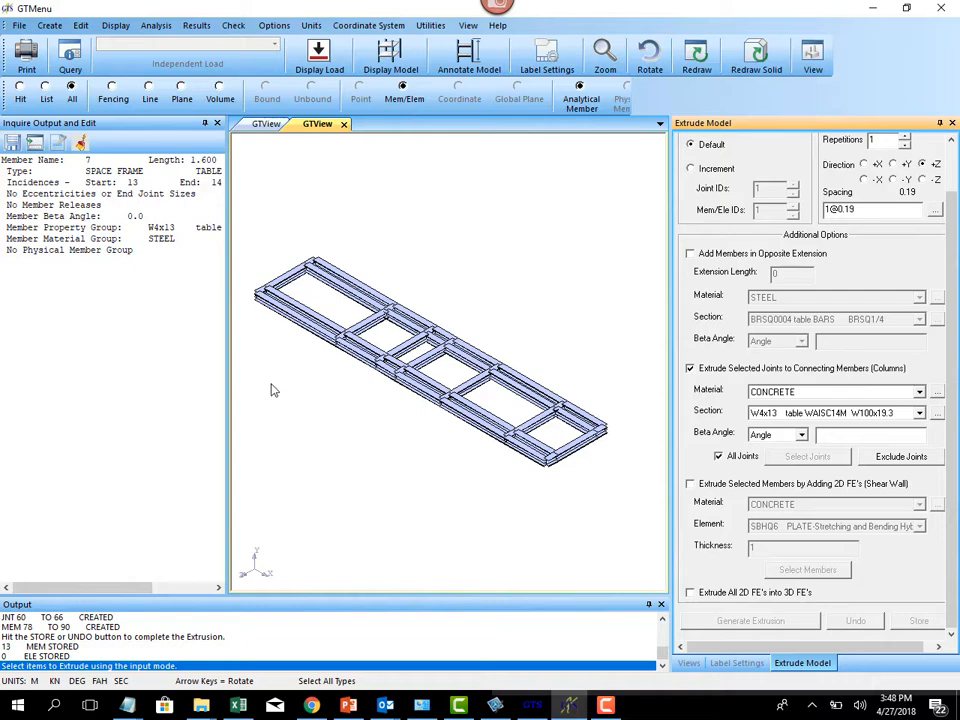
Delete three members of the -X end bay: the two long members on its +Z side and the long end cross member
{"action": "left_click", "coordinate": [74, 28]}
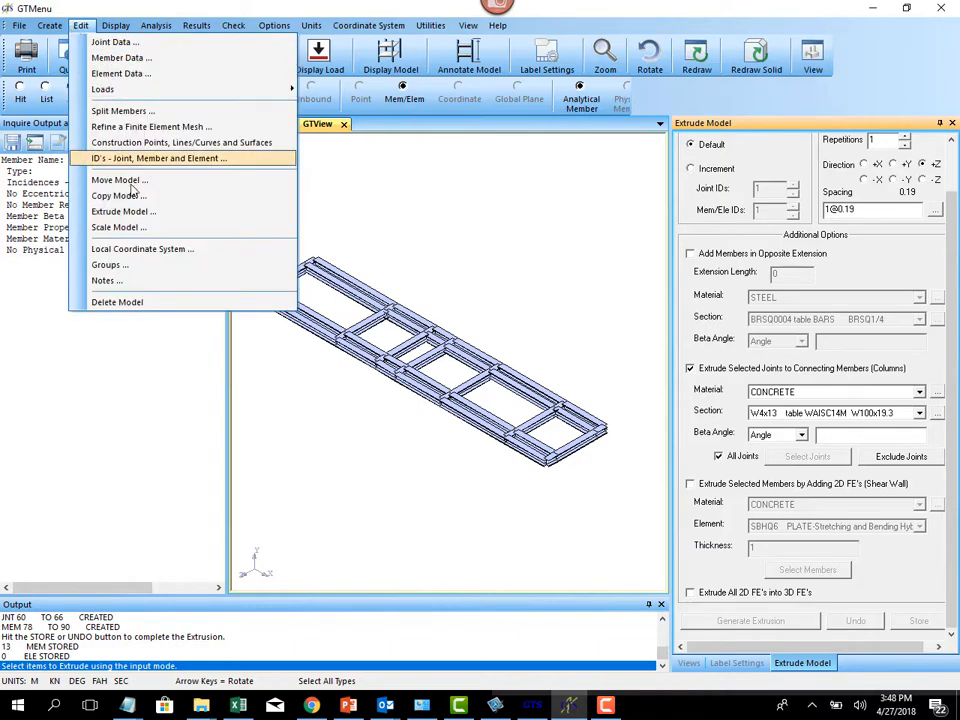
{"action": "mouse_move", "coordinate": [133, 91]}
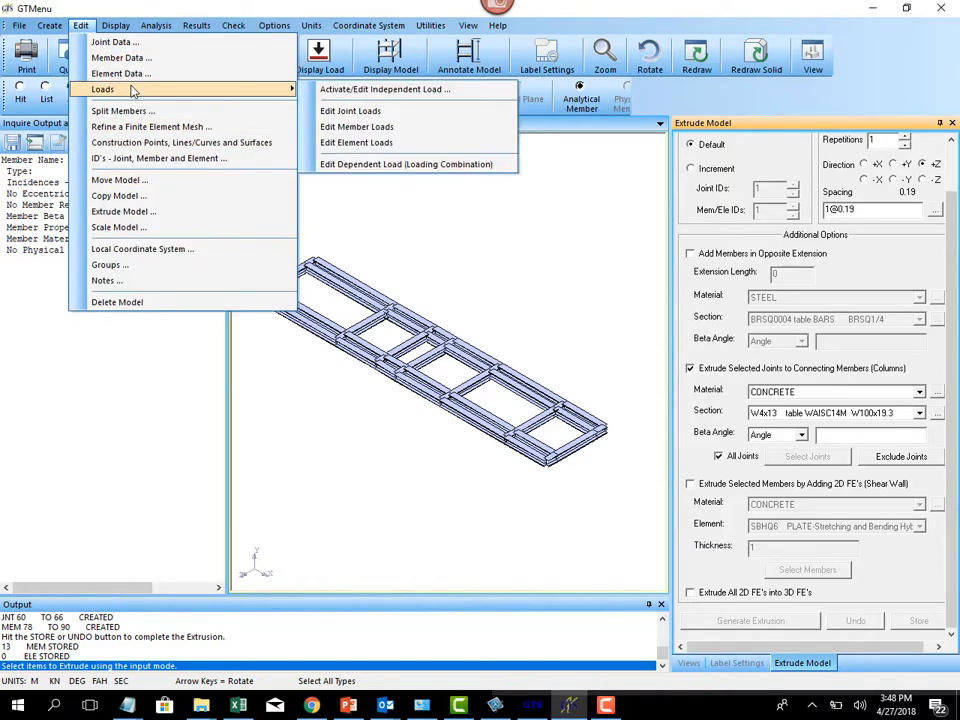
{"action": "left_click", "coordinate": [139, 57]}
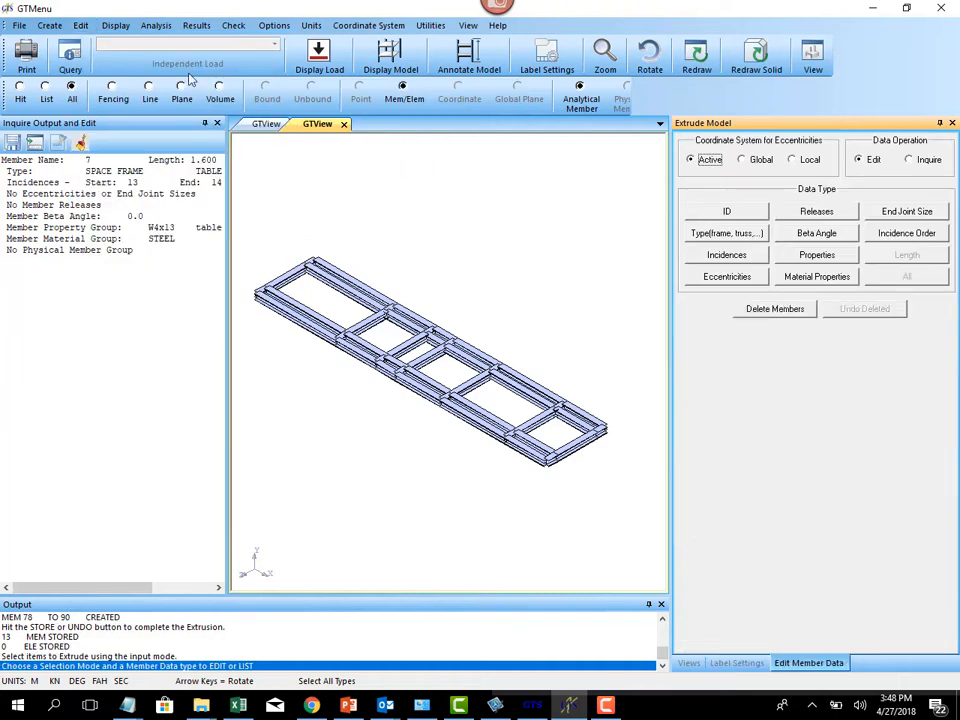
{"action": "left_click", "coordinate": [760, 311]}
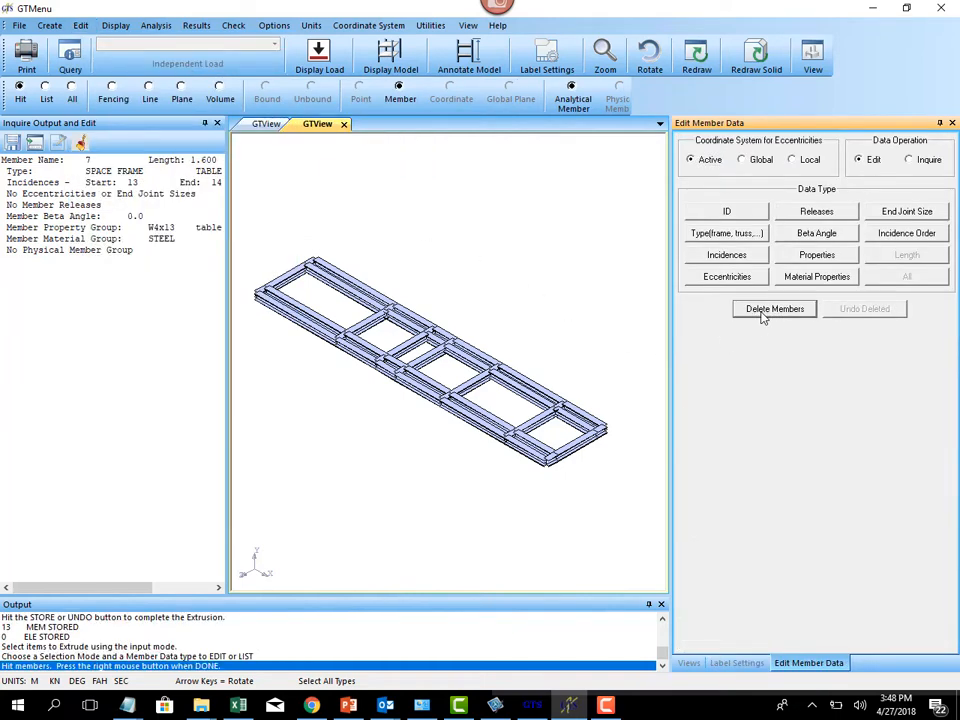
{"action": "left_click", "coordinate": [308, 320]}
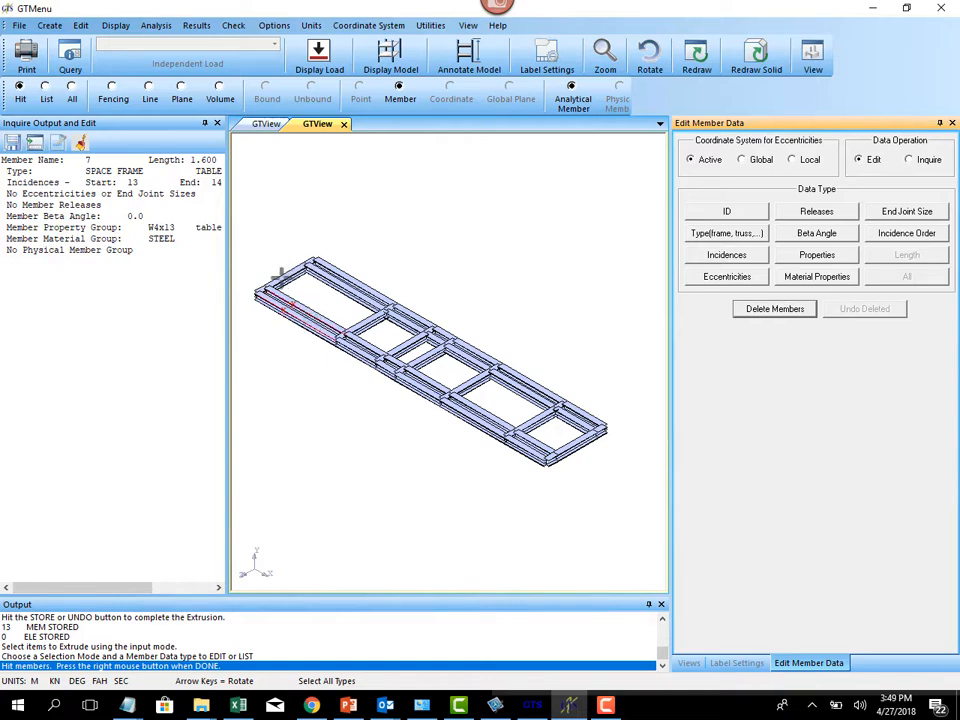
{"action": "right_click", "coordinate": [296, 236]}
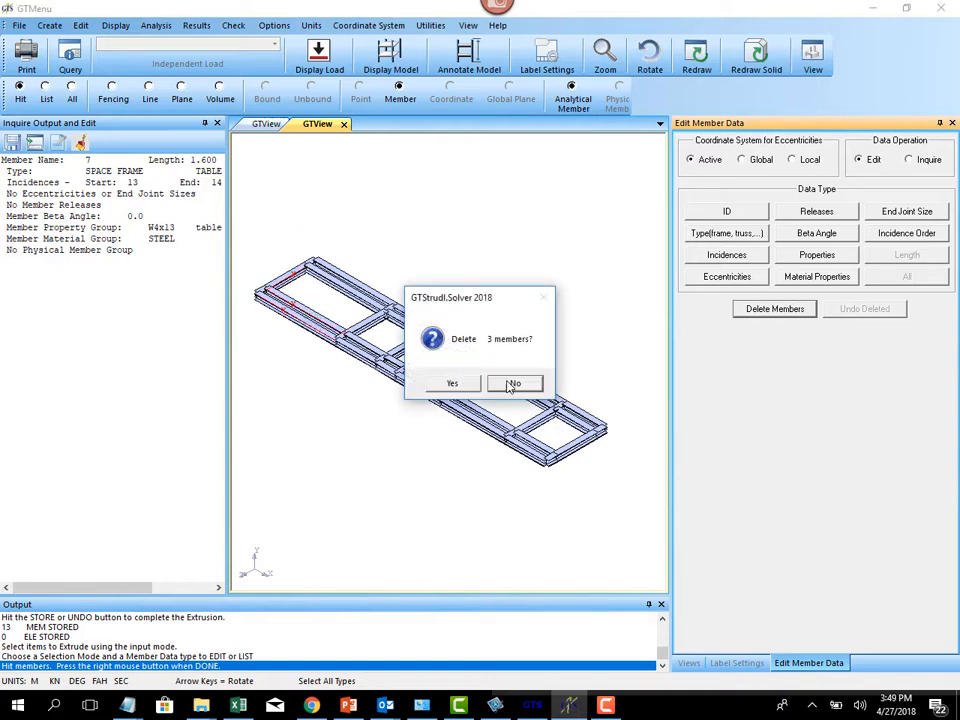
{"action": "left_click", "coordinate": [452, 384]}
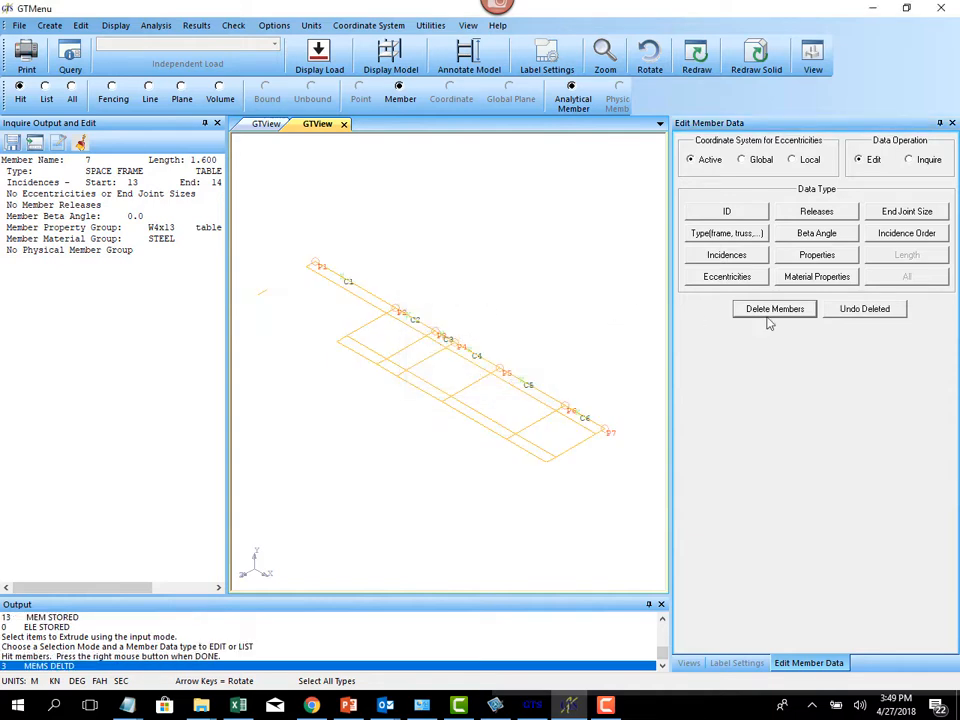
Delete the isolated short member left at the +Z corner of the -X end
{"action": "left_click", "coordinate": [731, 317]}
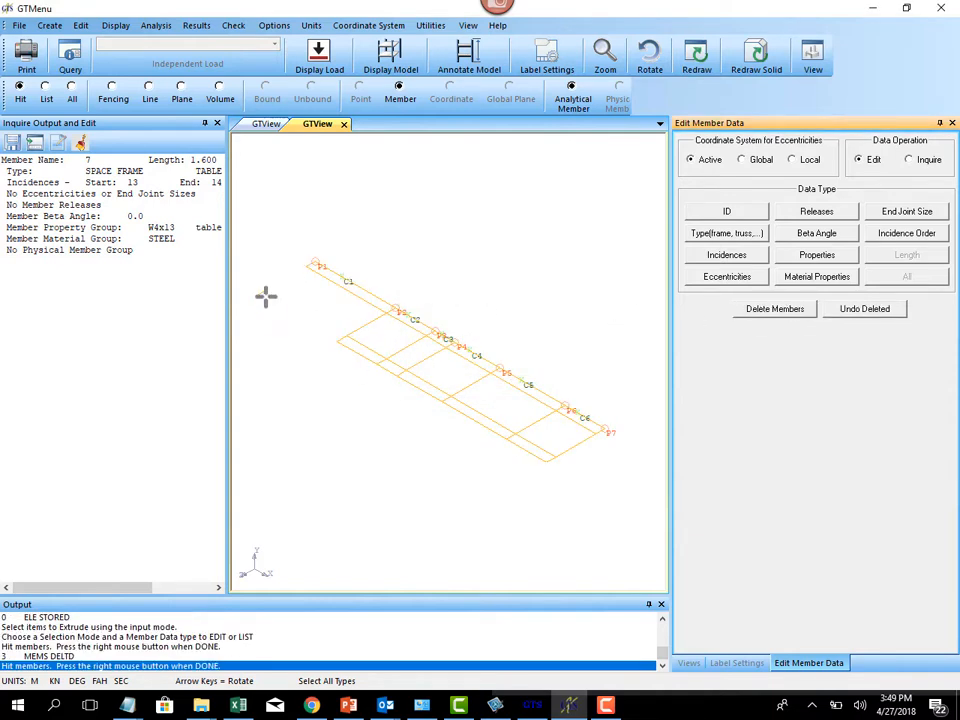
{"action": "left_click", "coordinate": [264, 292]}
{"action": "right_click", "coordinate": [279, 266]}
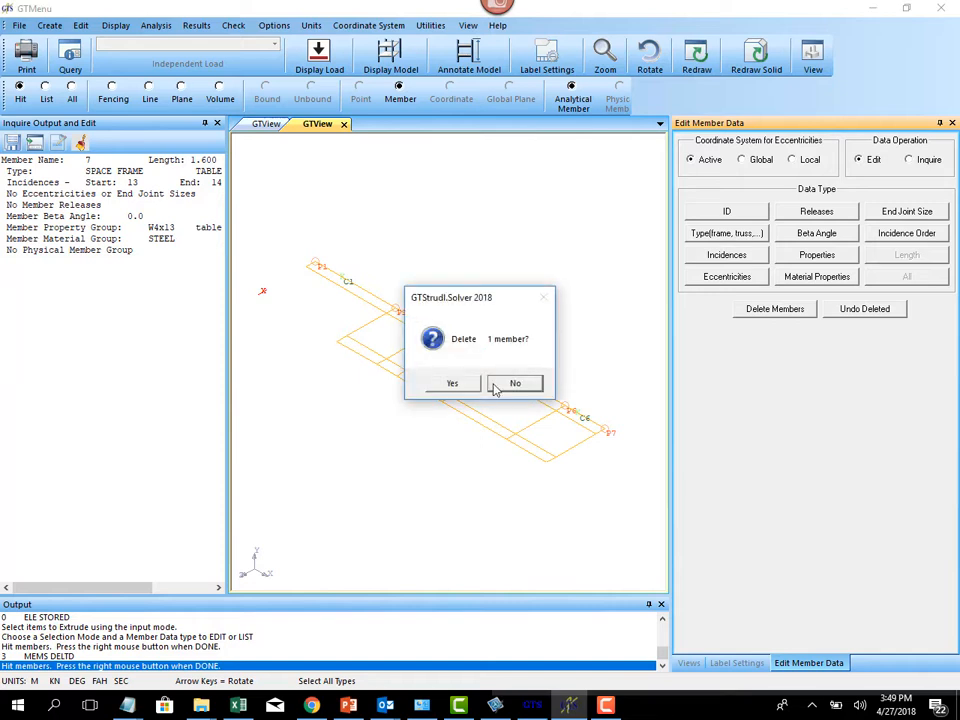
{"action": "left_click", "coordinate": [455, 387]}
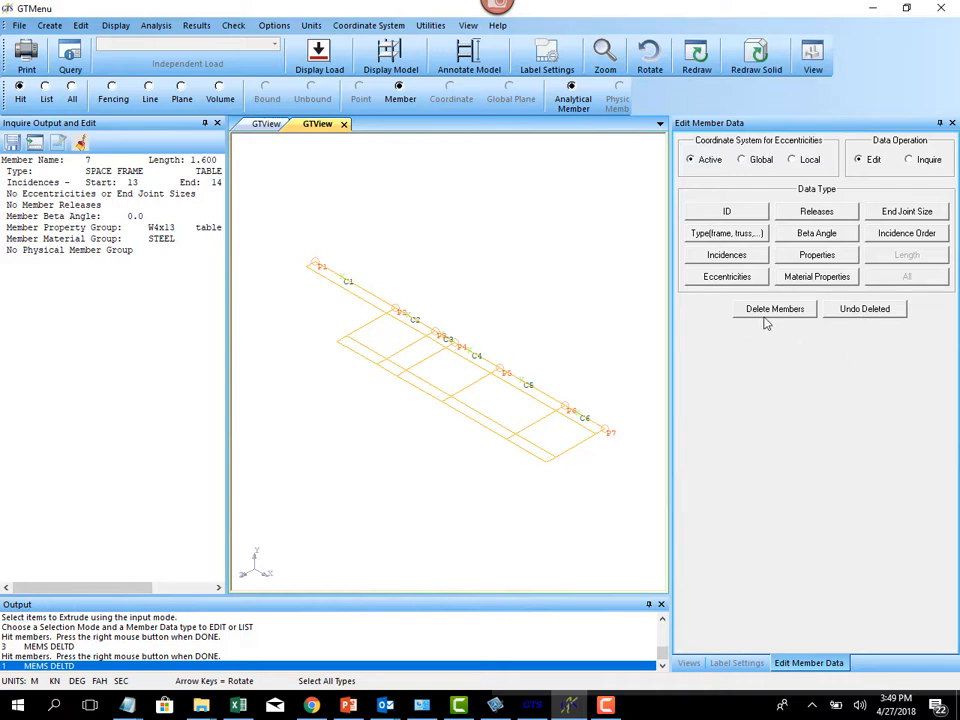
Delete the five members of the inner beam line next to the construction line, from its second joint to the +X end
{"action": "left_click", "coordinate": [149, 91]}
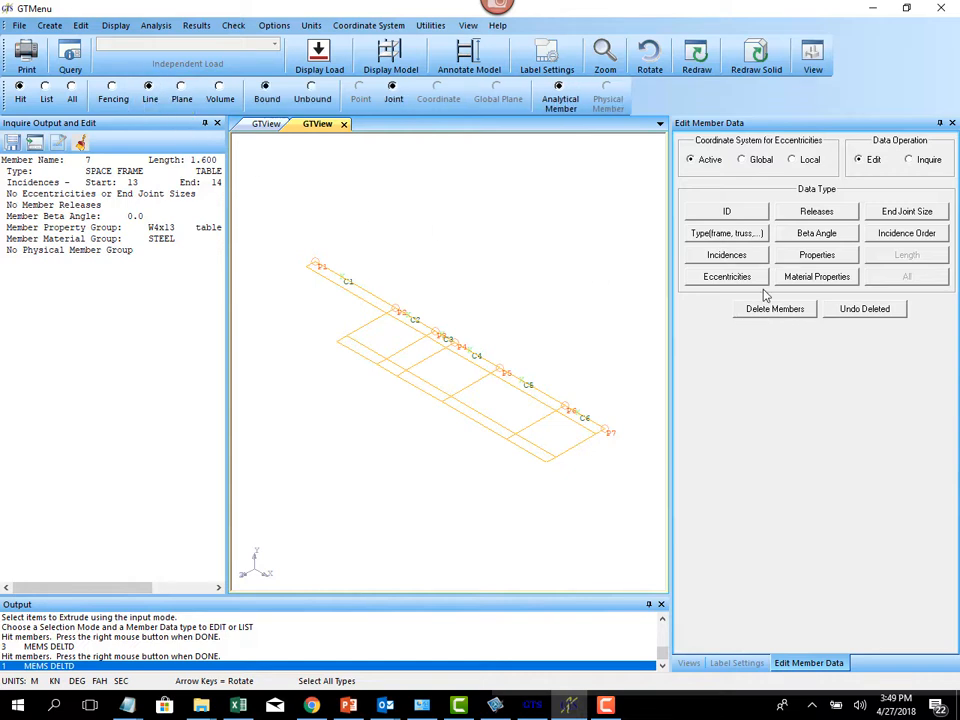
{"action": "left_click", "coordinate": [770, 313]}
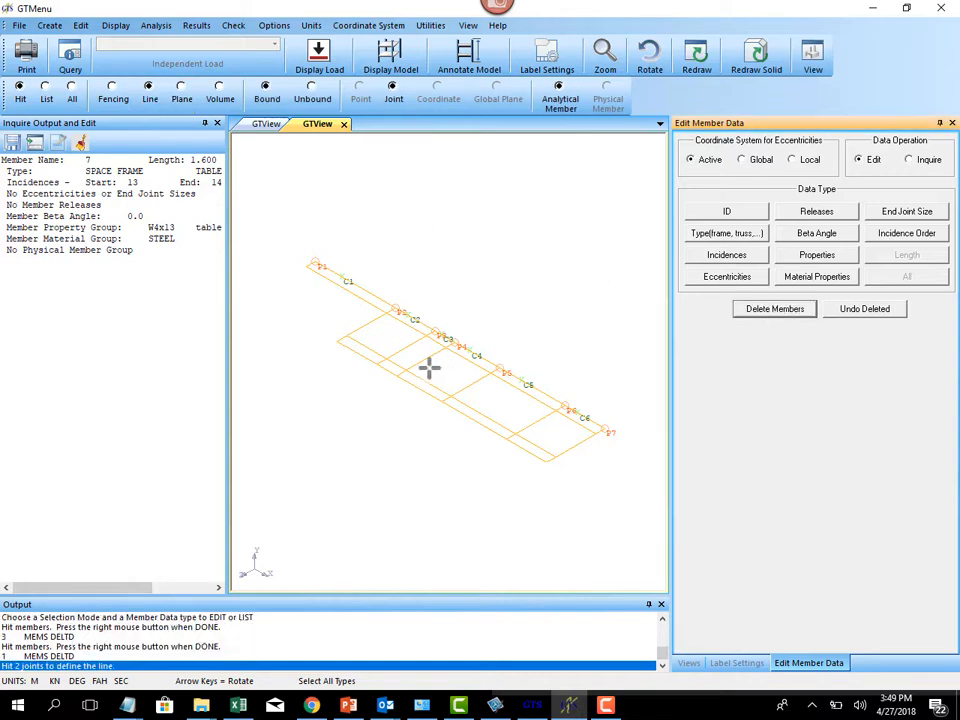
{"action": "left_click", "coordinate": [388, 314]}
{"action": "left_click", "coordinate": [596, 433]}
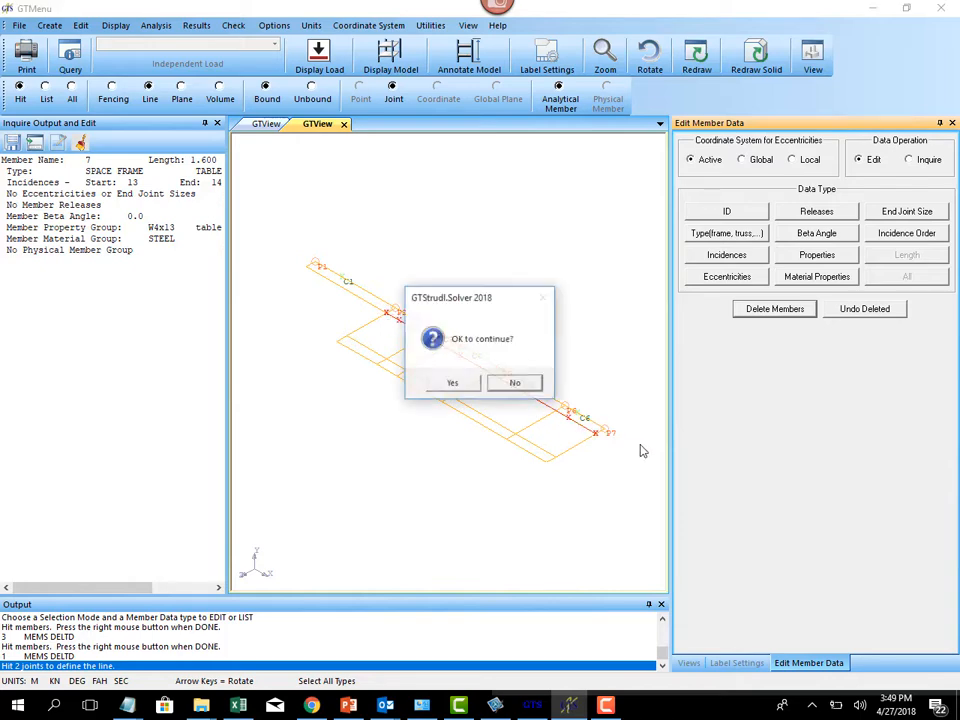
{"action": "left_click", "coordinate": [450, 382]}
{"action": "left_click", "coordinate": [450, 382]}
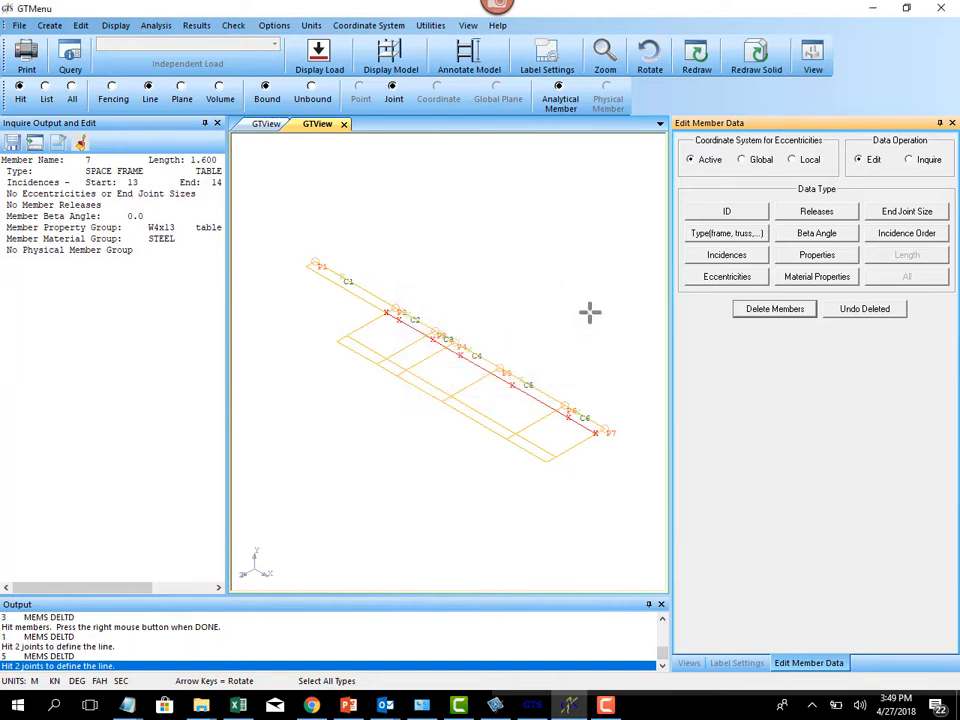
Delete the five members of the inner beam line next to the outermost +Z line, selecting them by its two end joints
{"action": "left_click", "coordinate": [760, 312]}
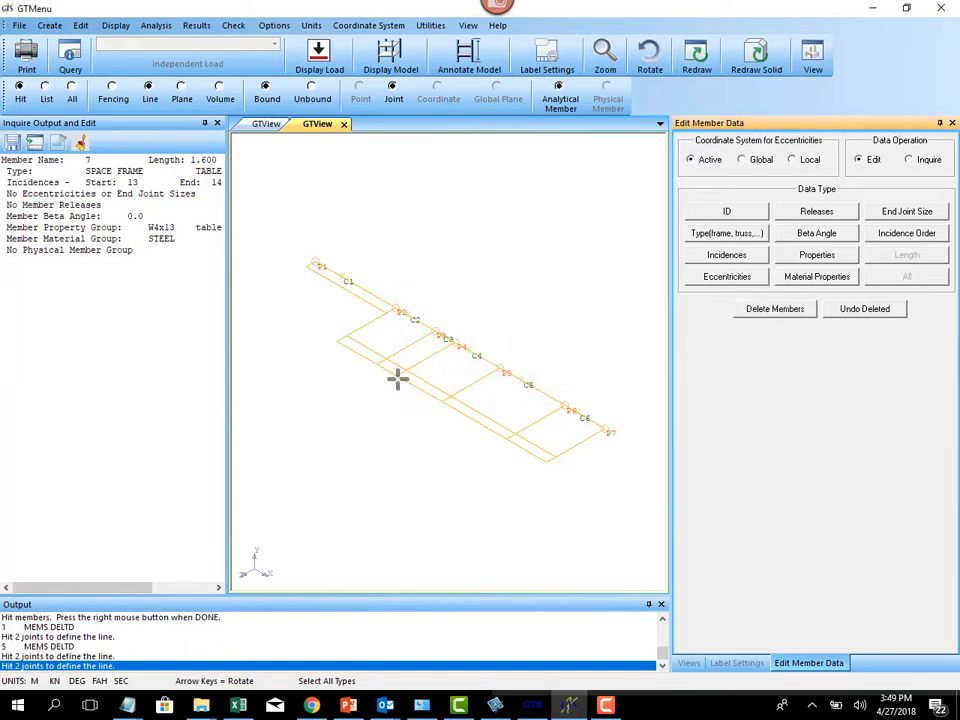
{"action": "left_click", "coordinate": [347, 335]}
{"action": "left_click", "coordinate": [452, 383]}
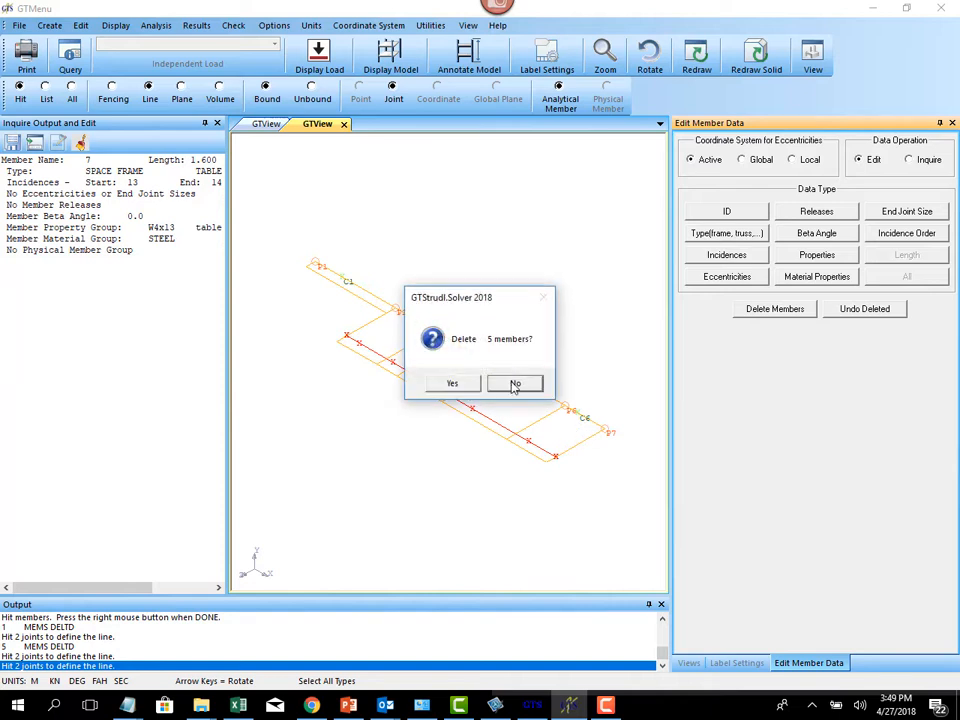
{"action": "left_click", "coordinate": [452, 385]}
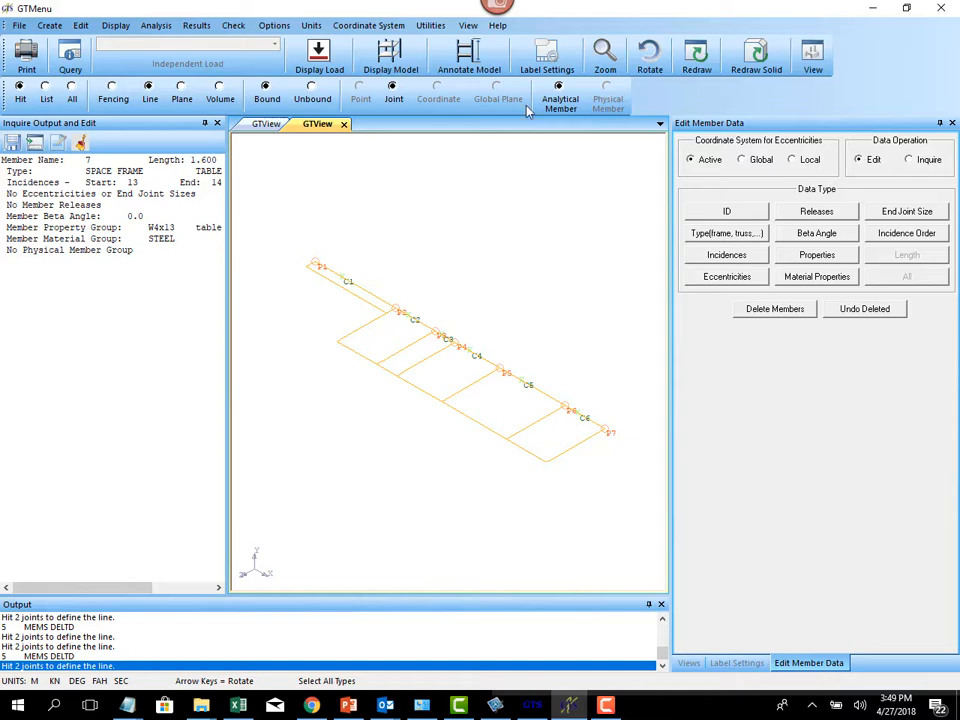
Check the model for floating joints and delete all of them
{"action": "left_click", "coordinate": [236, 26]}
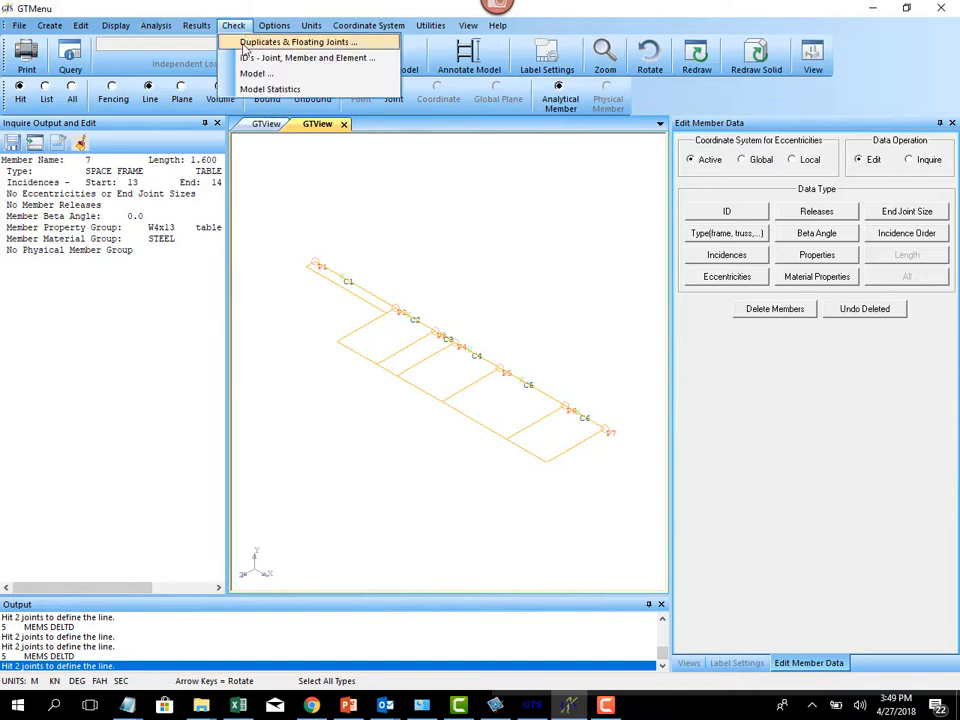
{"action": "left_click", "coordinate": [245, 43]}
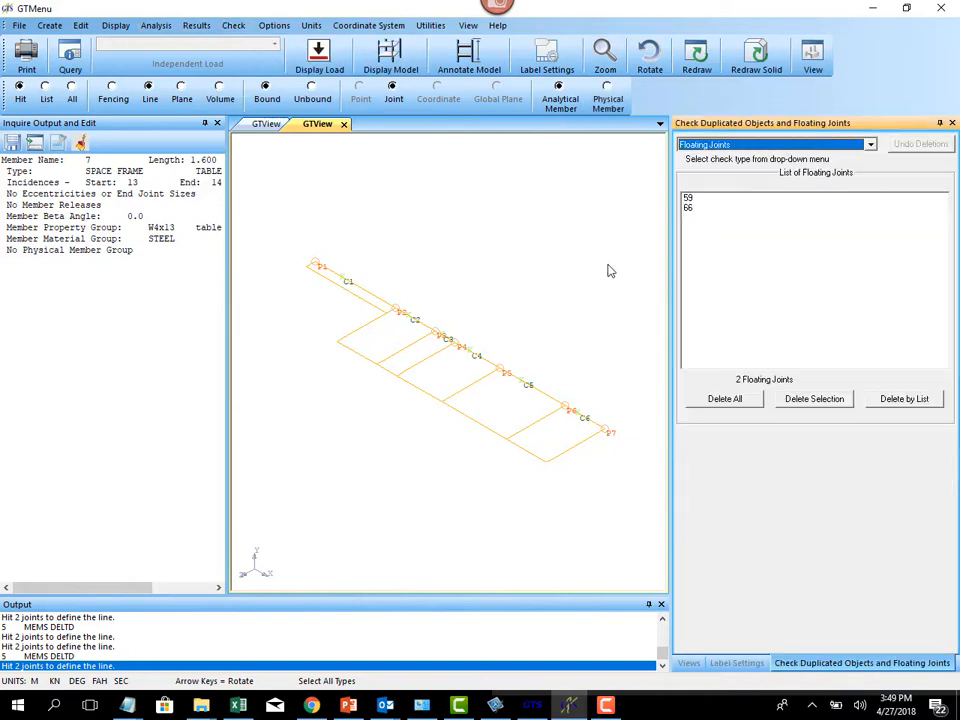
{"action": "left_click", "coordinate": [727, 399]}
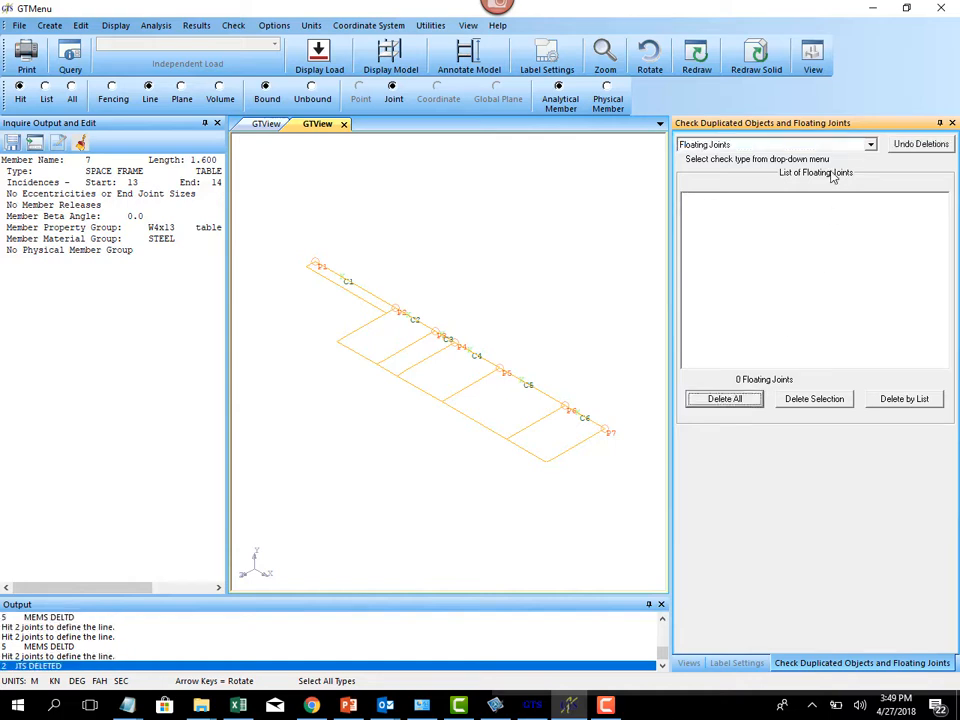
Check the model for duplicate joints with a tolerance of 0.00635 and for duplicate members
{"action": "left_click", "coordinate": [832, 147]}
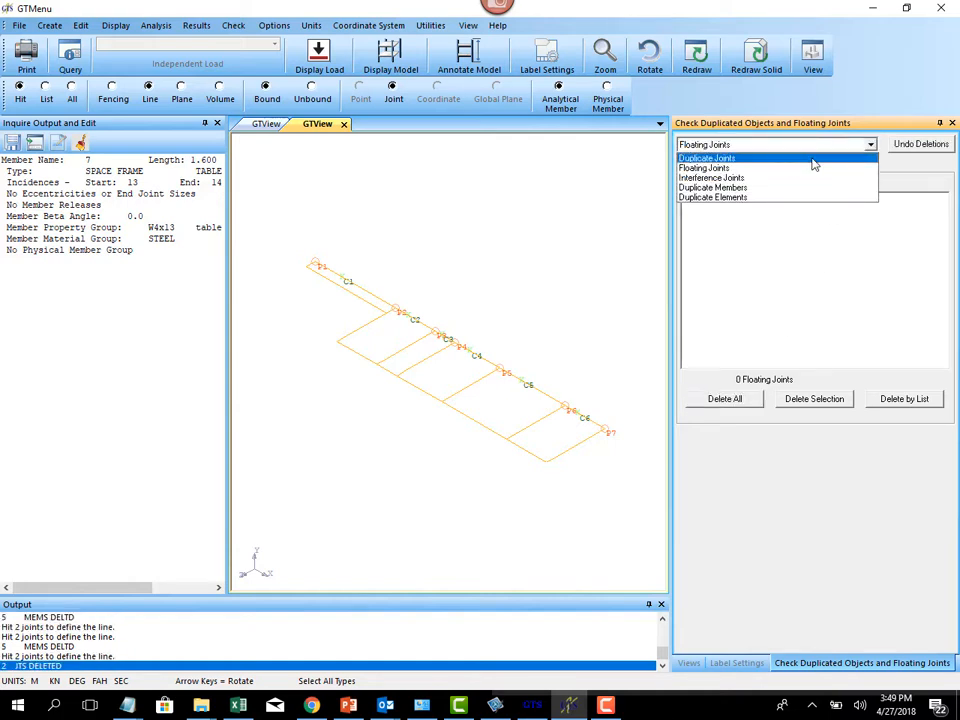
{"action": "left_click", "coordinate": [813, 158]}
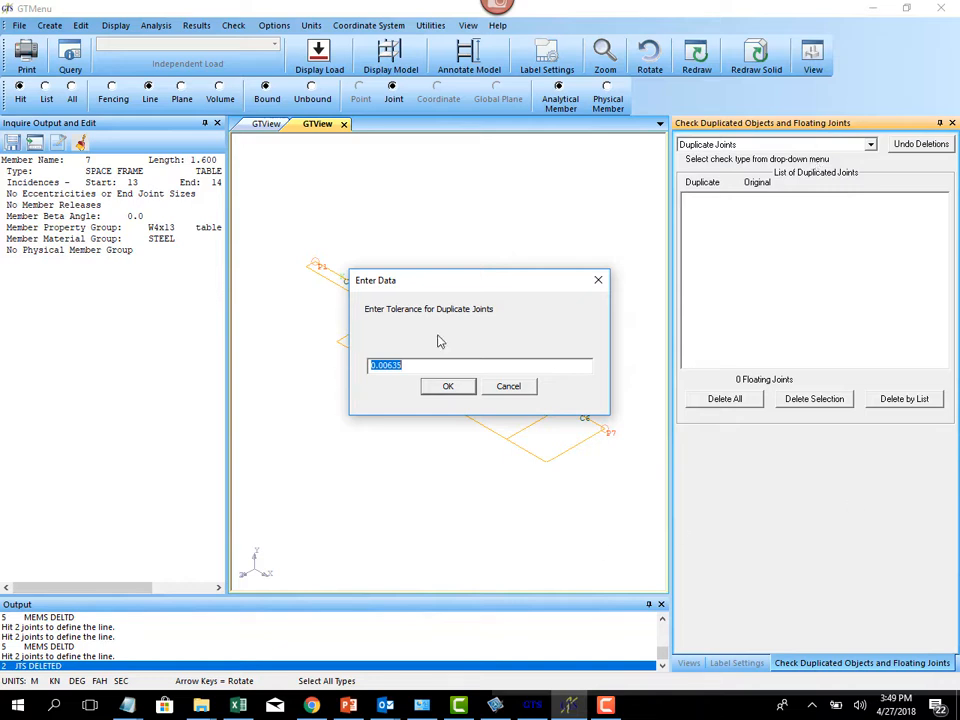
{"action": "left_click", "coordinate": [440, 390]}
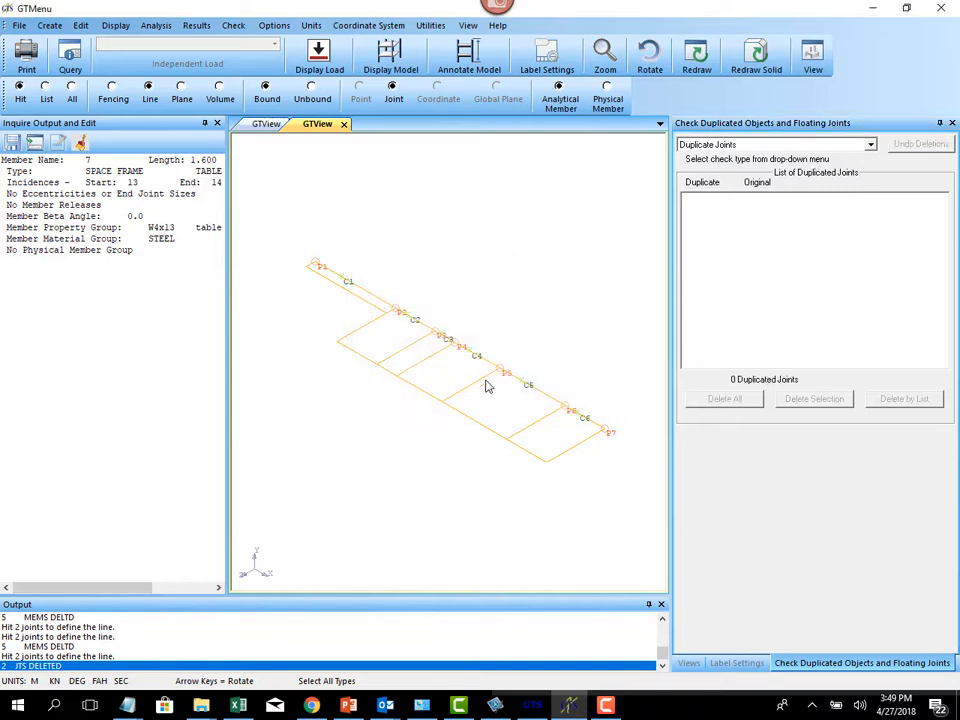
{"action": "left_click", "coordinate": [772, 146]}
{"action": "left_click", "coordinate": [760, 188]}
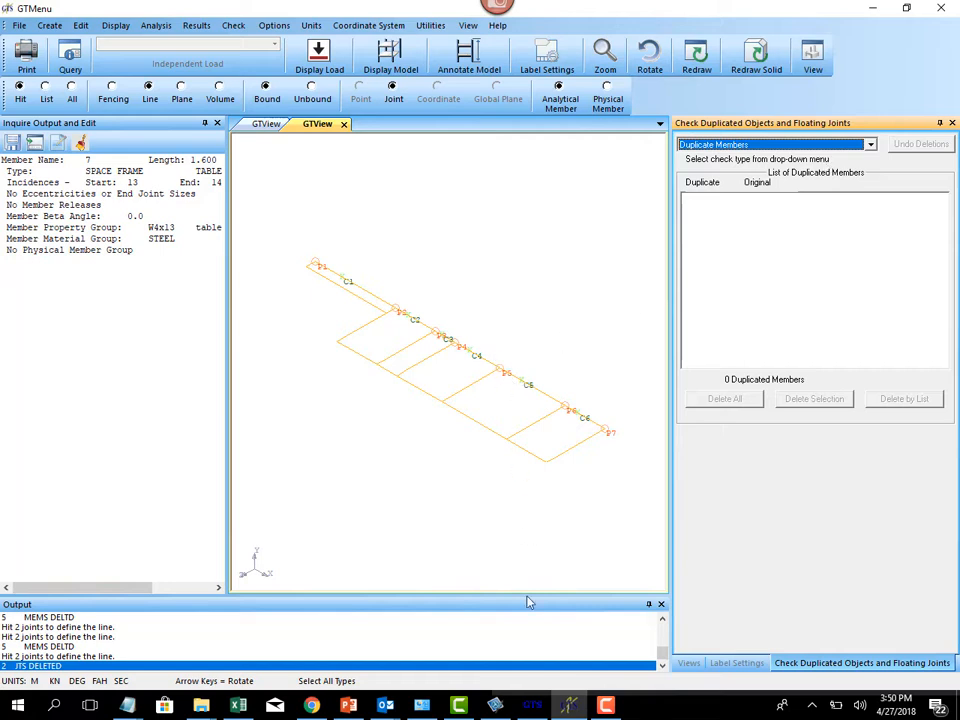
{"action": "left_click", "coordinate": [576, 294]}
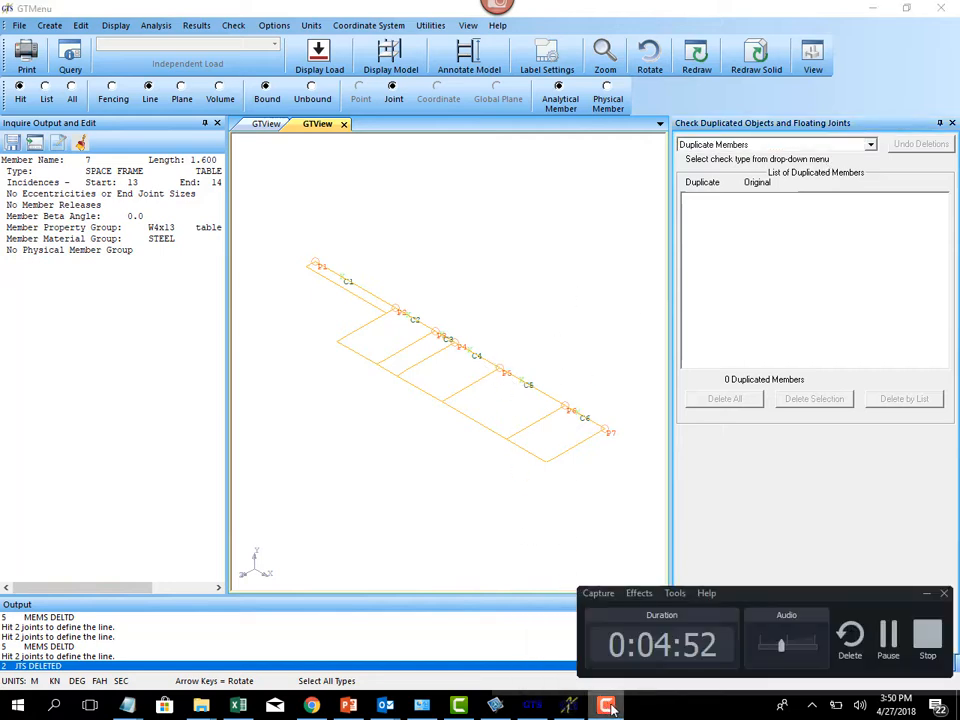
Inspect the frame as a solid rendering and return to the wireframe display
{"action": "left_click", "coordinate": [756, 56]}
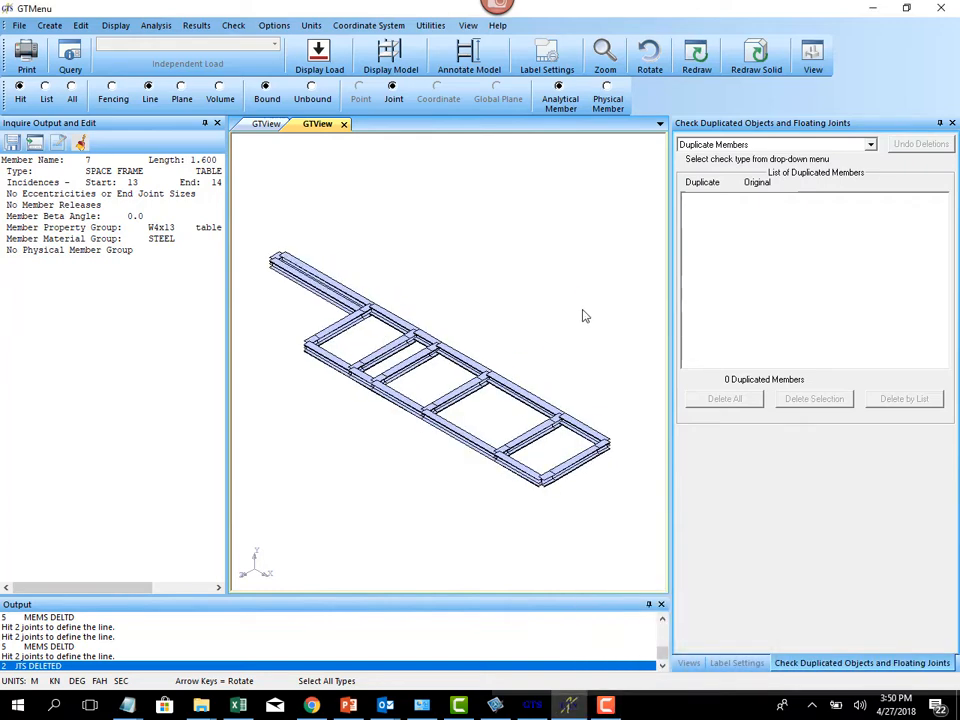
{"action": "middle_click_drag", "start_coordinate": [561, 346], "coordinate": [509, 353]}
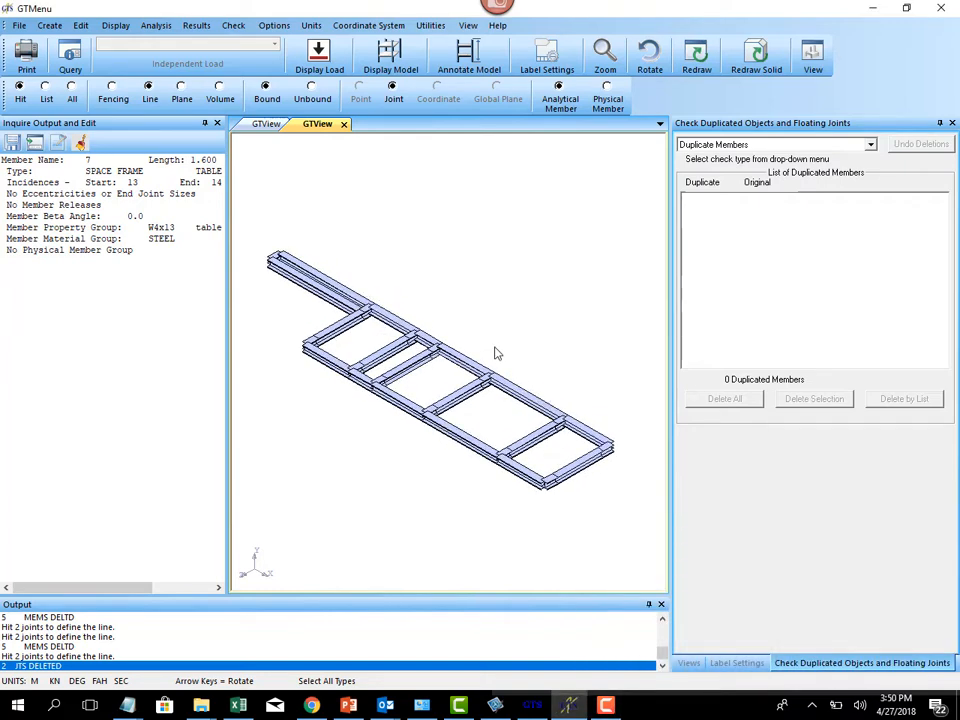
{"action": "scroll", "coordinate": [371, 300], "scroll_direction": "up", "scroll_amount": 3}
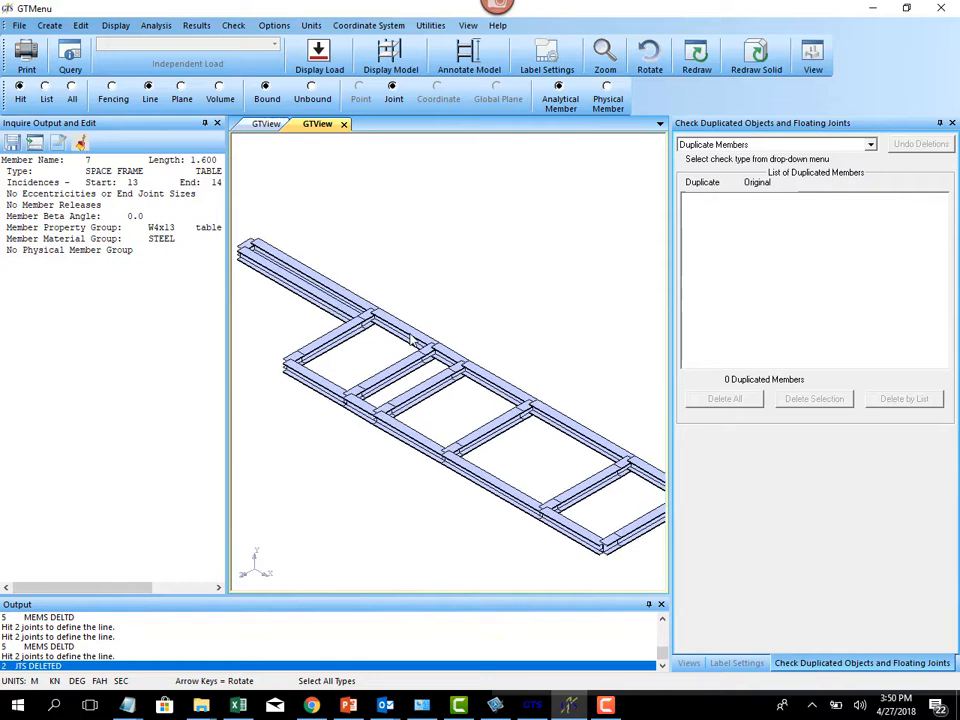
{"action": "scroll", "coordinate": [410, 262], "scroll_direction": "down", "scroll_amount": 3}
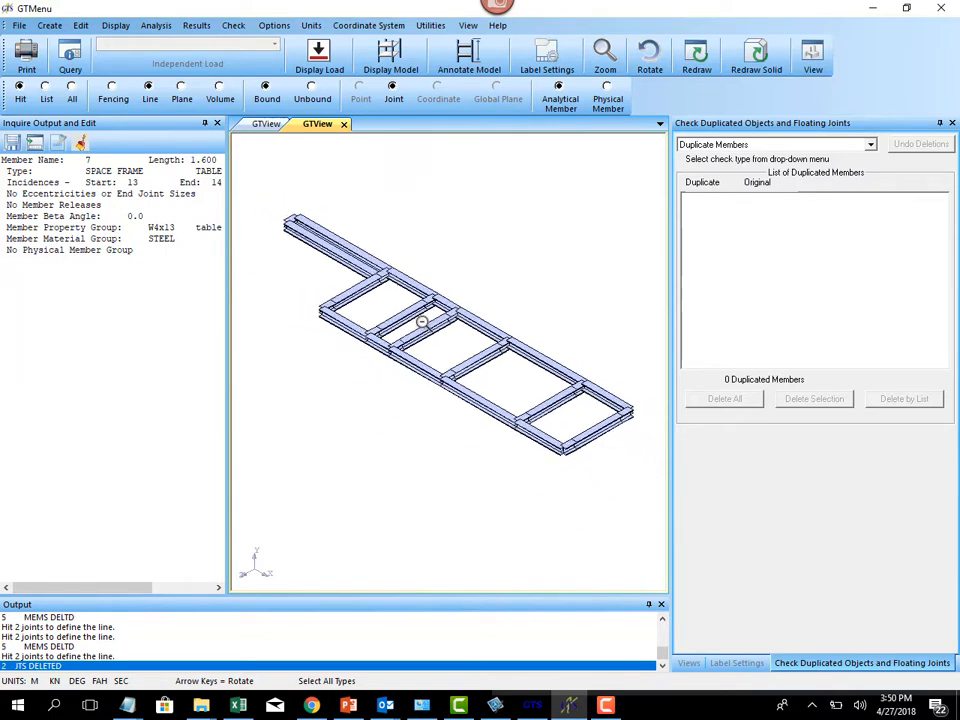
{"action": "scroll", "coordinate": [415, 322], "scroll_direction": "down", "scroll_amount": 1}
{"action": "scroll", "coordinate": [405, 329], "scroll_direction": "up", "scroll_amount": 2}
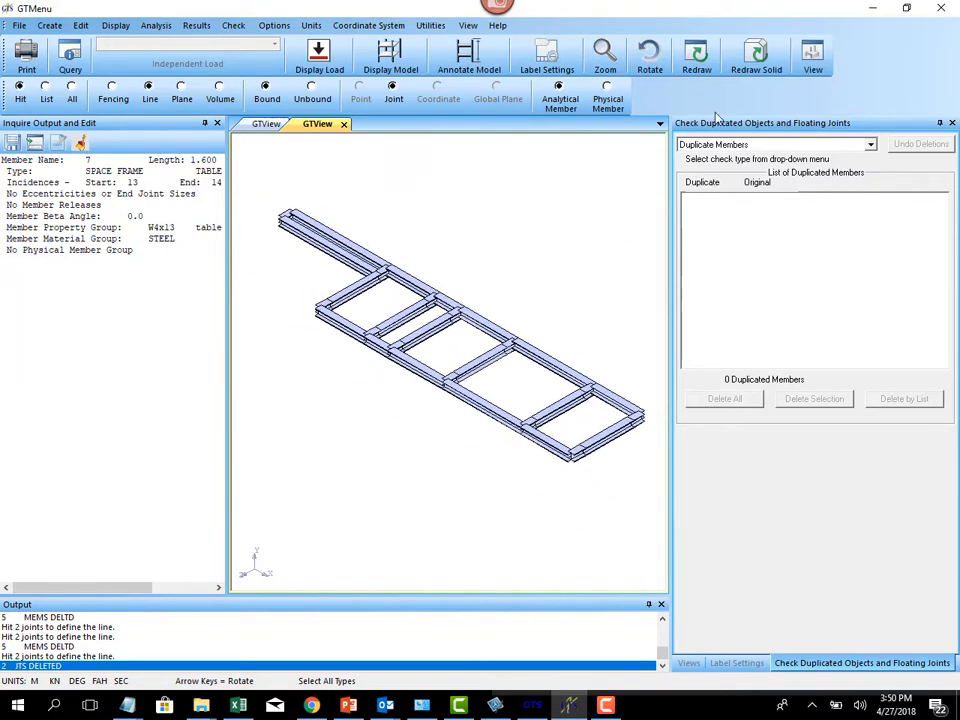
{"action": "left_click", "coordinate": [712, 64]}
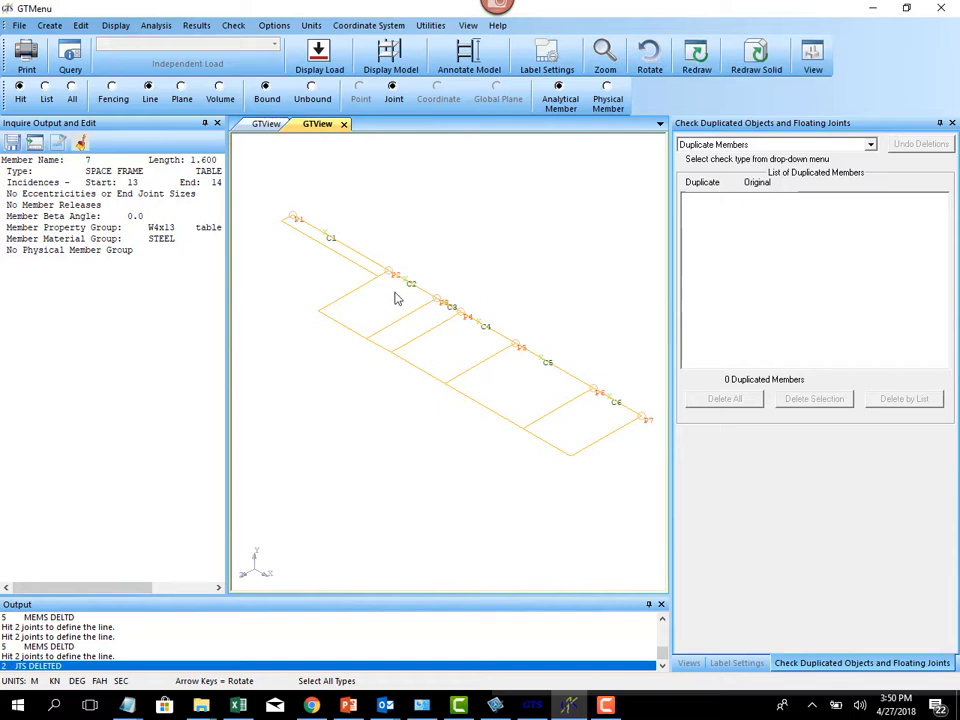
Display all joints in the model and widen the graphics view
{"action": "left_click", "coordinate": [84, 28]}
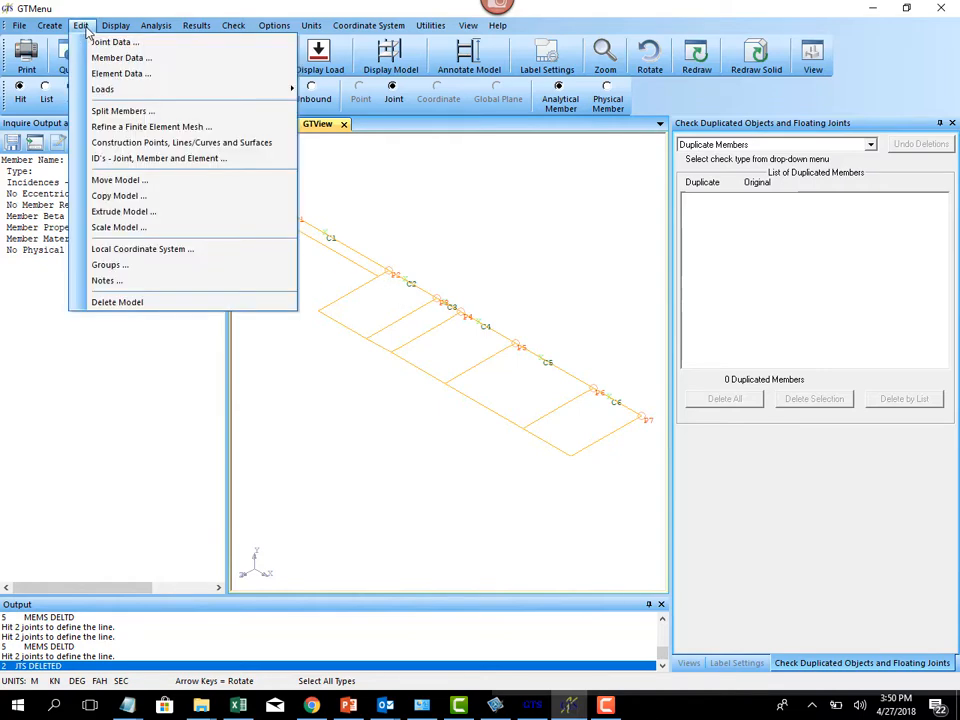
{"action": "left_click", "coordinate": [506, 288]}
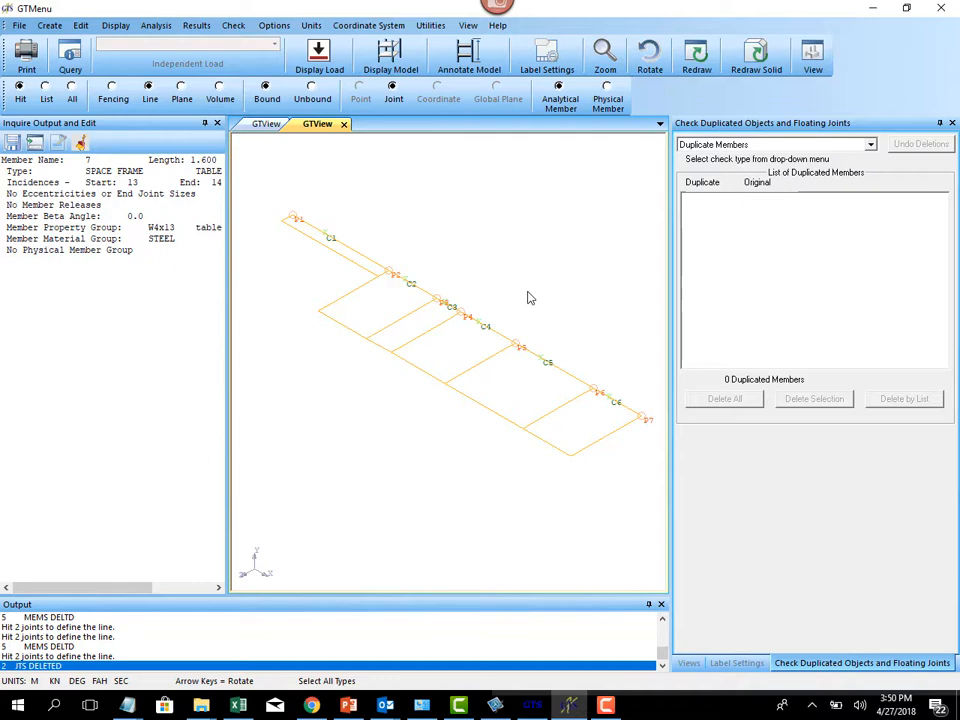
{"action": "left_click", "coordinate": [689, 664]}
{"action": "left_click", "coordinate": [738, 665]}
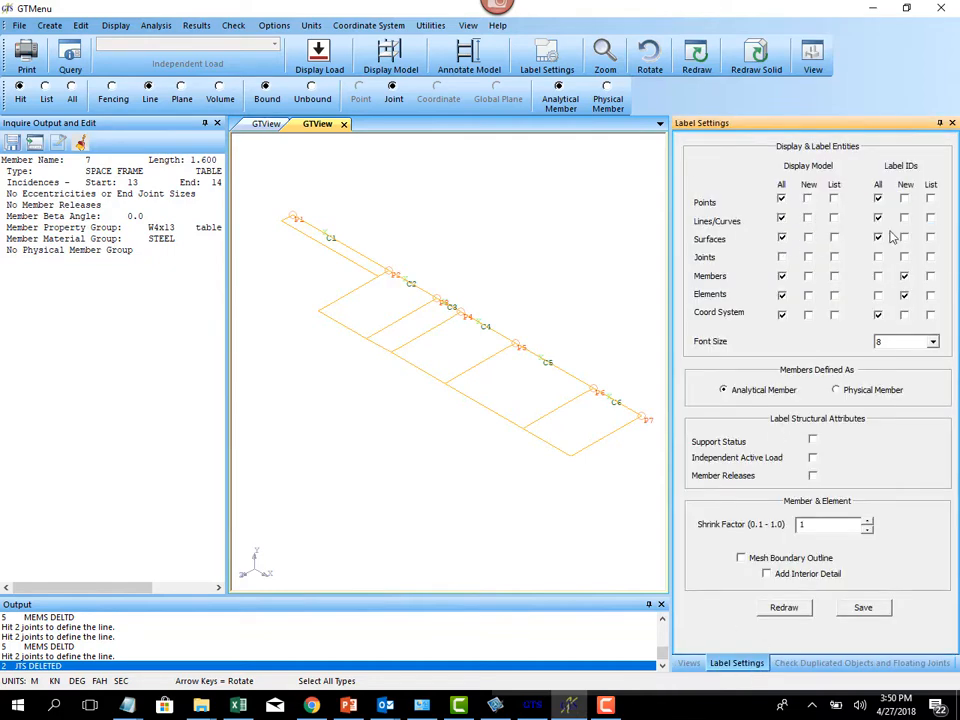
{"action": "left_click", "coordinate": [781, 295]}
{"action": "left_click", "coordinate": [787, 609]}
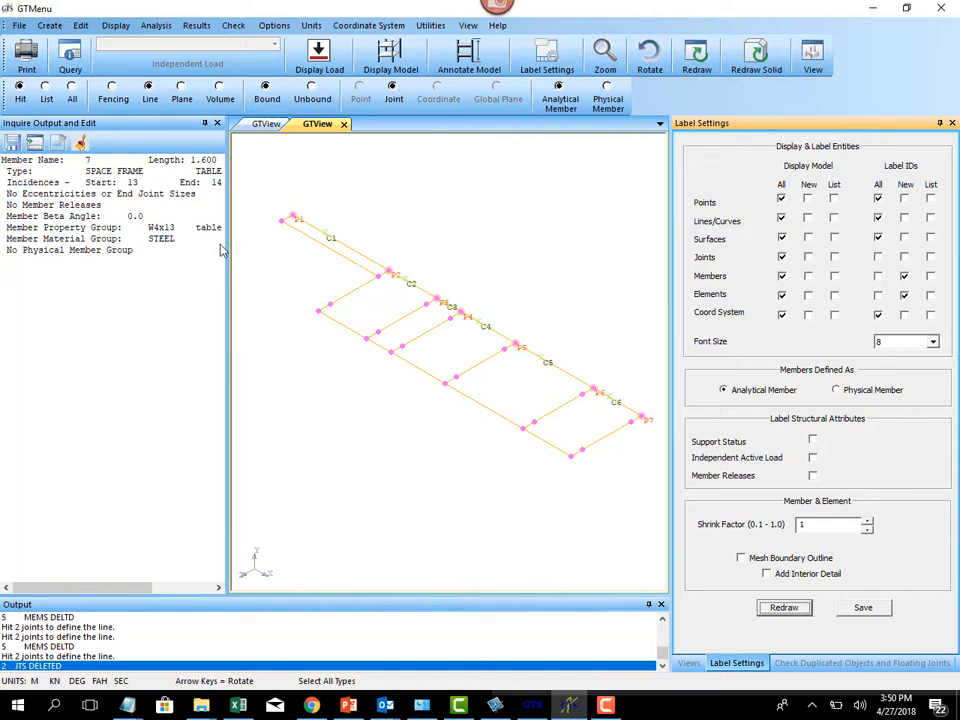
{"action": "left_click_drag", "start_coordinate": [228, 245], "coordinate": [148, 250]}
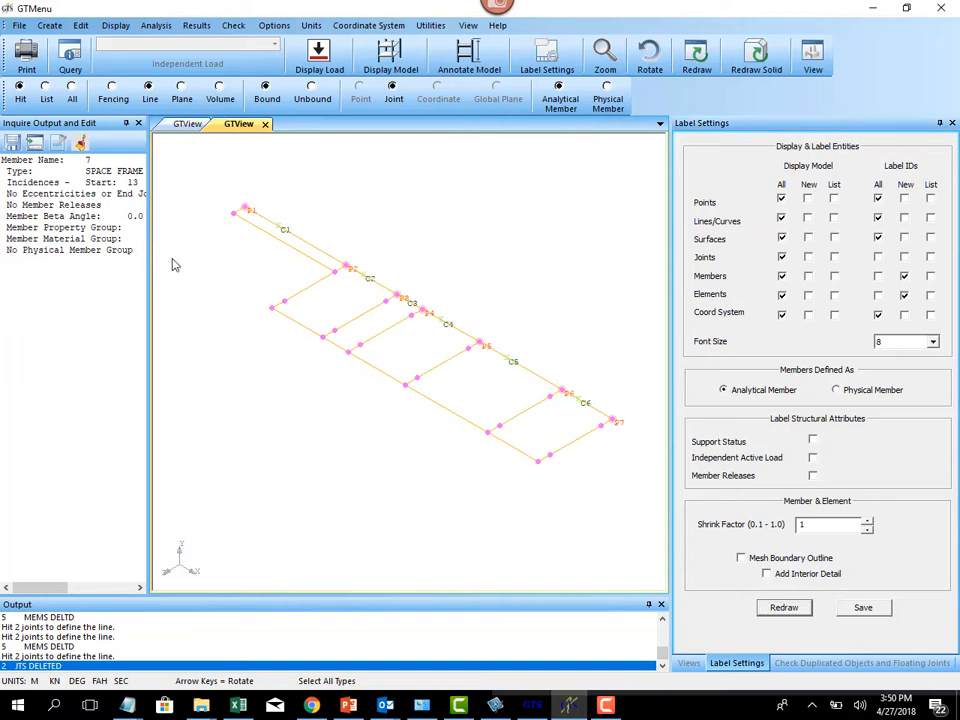
Open the Extrude Model settings
{"action": "left_click", "coordinate": [80, 25]}
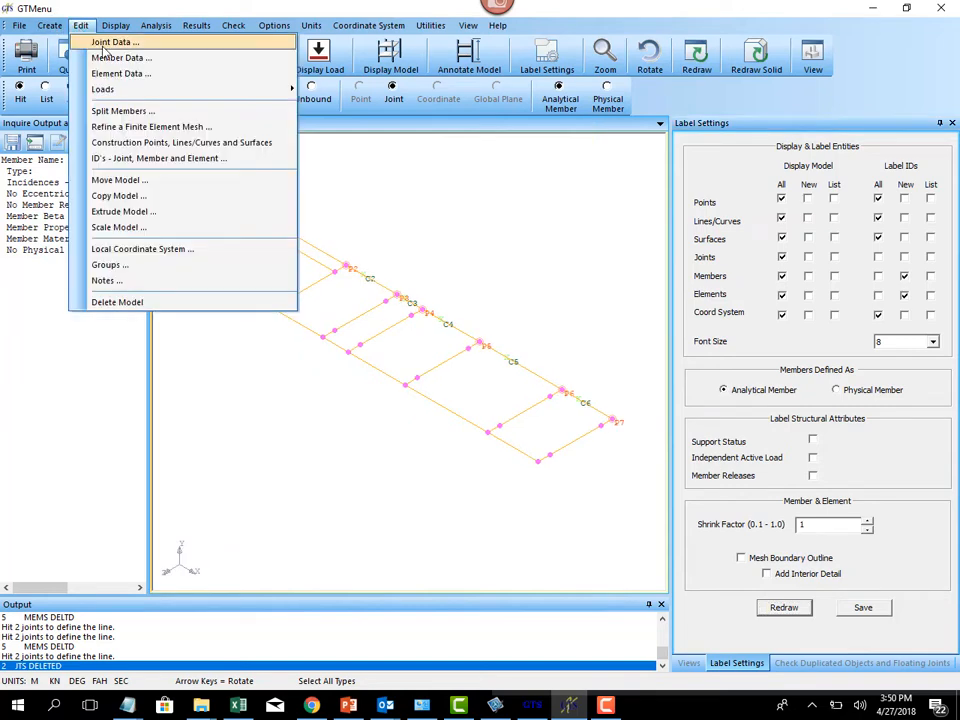
{"action": "left_click", "coordinate": [116, 59]}
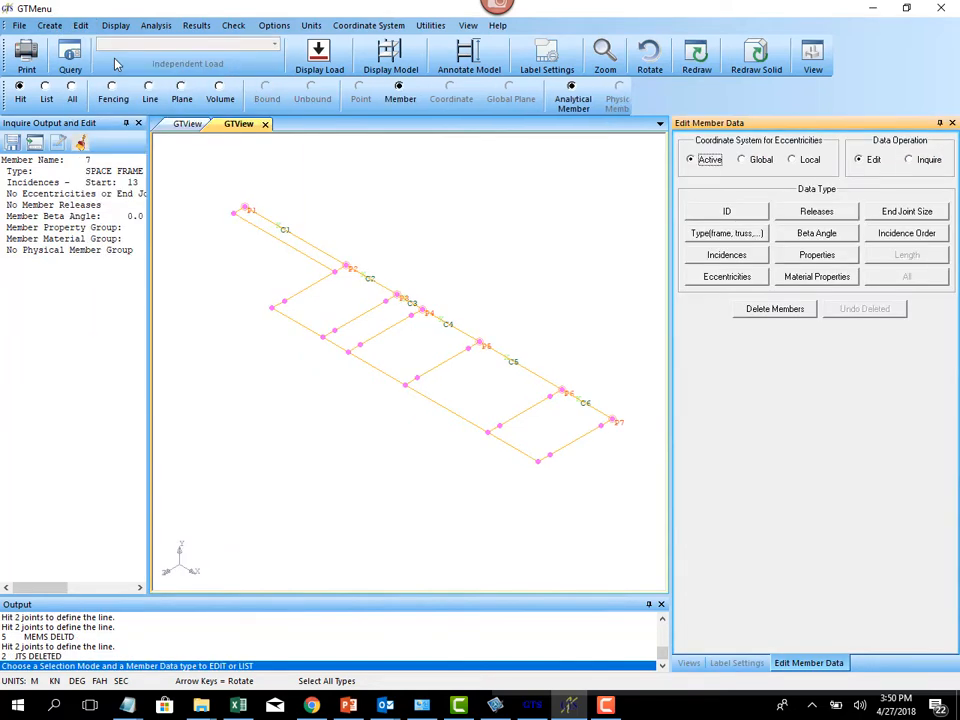
{"action": "left_click", "coordinate": [55, 27]}
{"action": "mouse_move", "coordinate": [88, 28]}
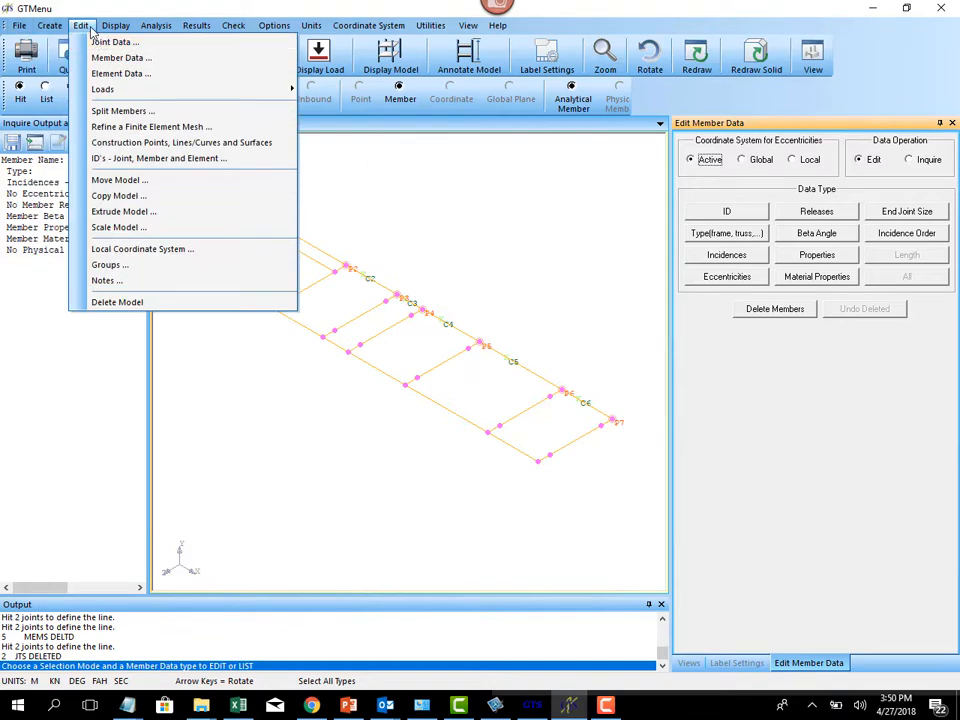
{"action": "left_click", "coordinate": [151, 218]}
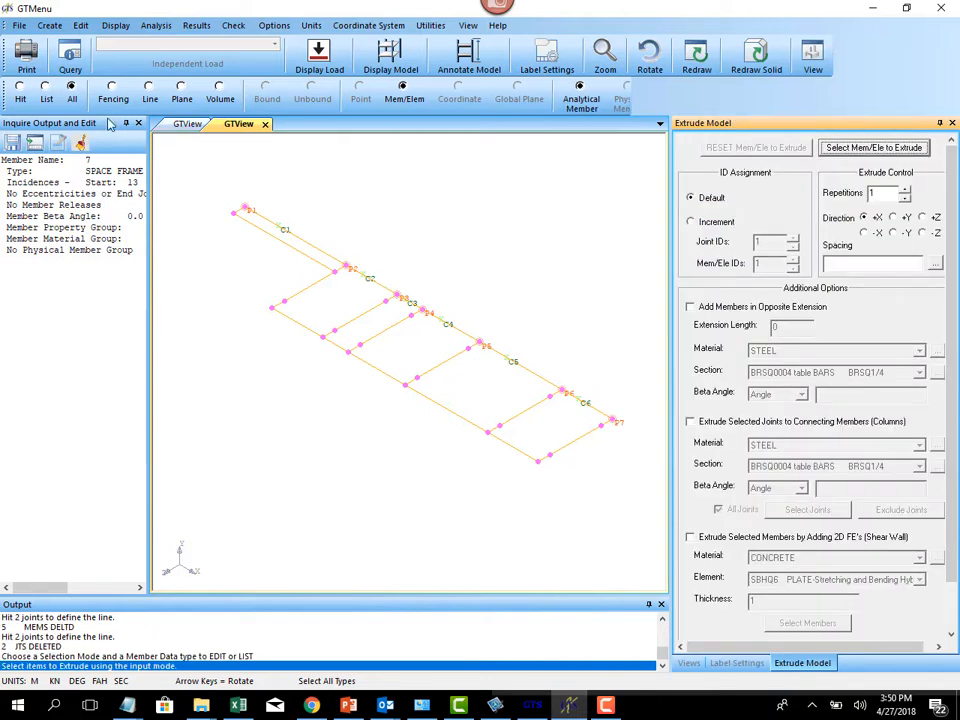
{"action": "left_click", "coordinate": [19, 86]}
{"action": "left_click", "coordinate": [856, 149]}
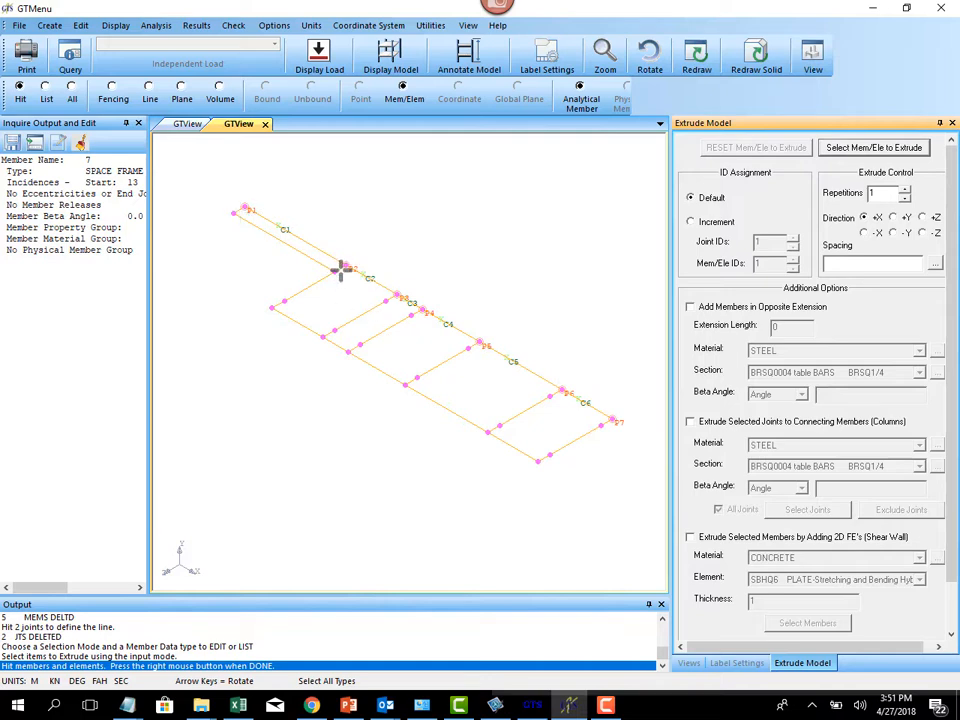
{"action": "right_click", "coordinate": [452, 234]}
{"action": "scroll", "coordinate": [331, 280], "scroll_direction": "up", "scroll_amount": 2}
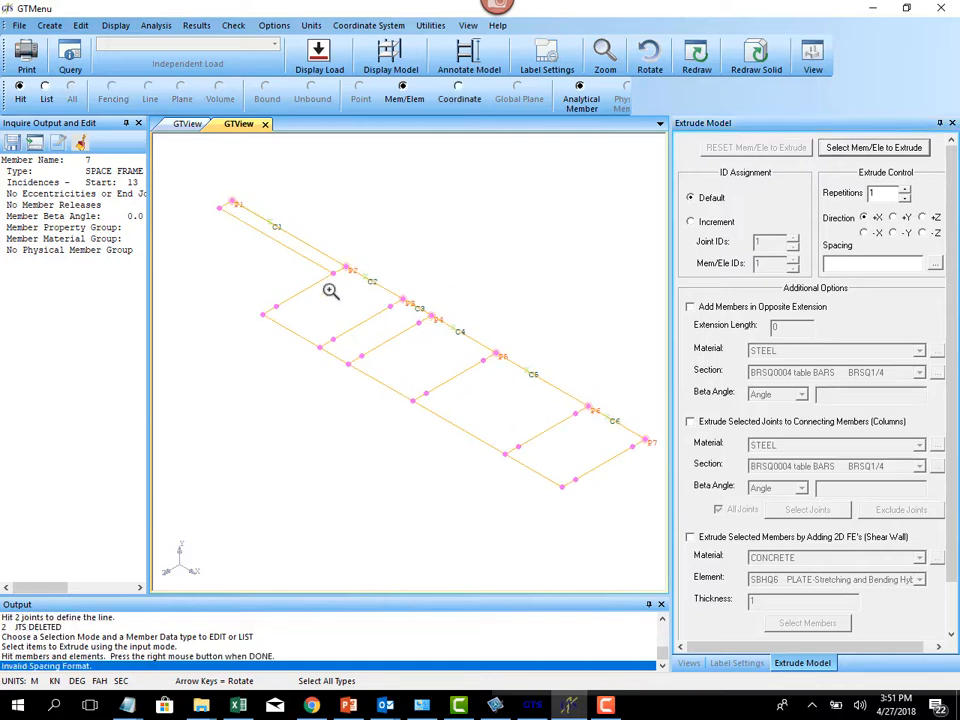
{"action": "scroll", "coordinate": [331, 290], "scroll_direction": "up", "scroll_amount": 3}
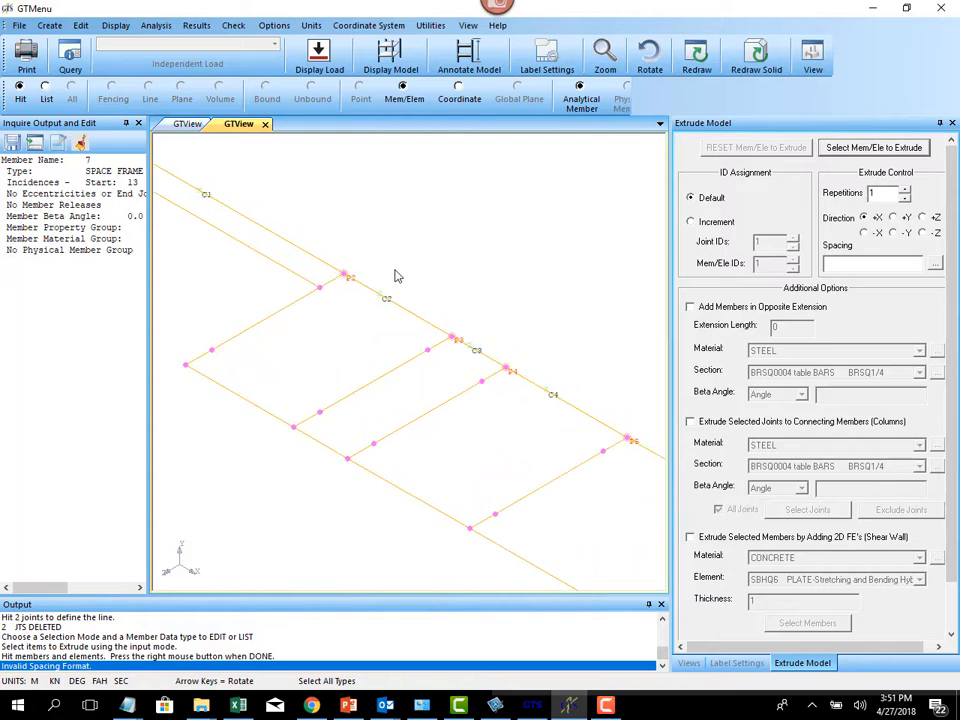
{"action": "scroll", "coordinate": [514, 392], "scroll_direction": "down", "scroll_amount": 3}
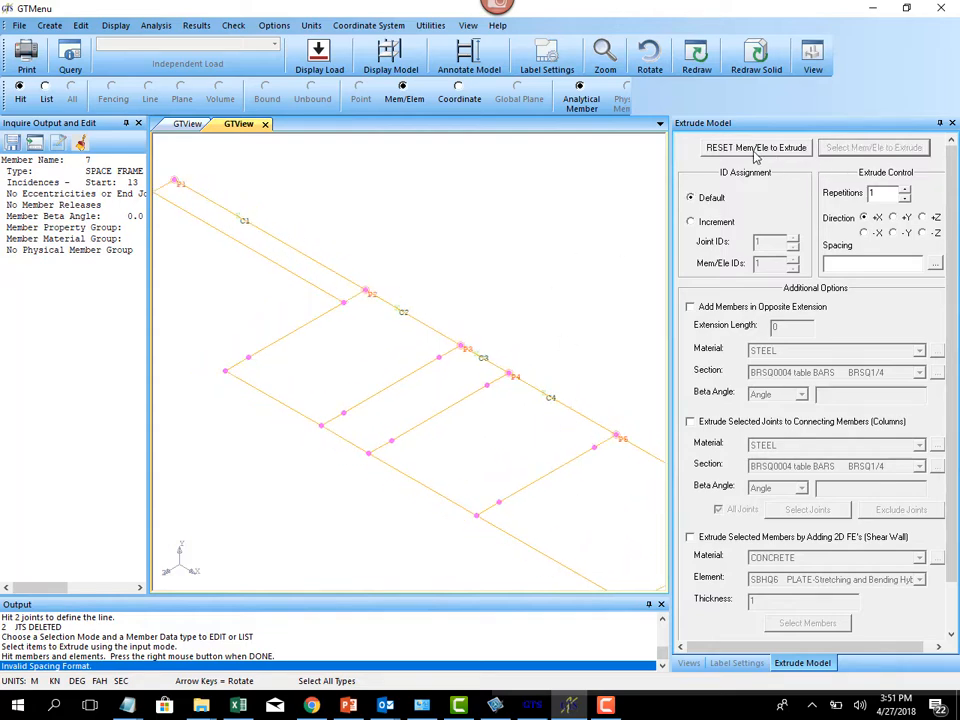
{"action": "left_click", "coordinate": [757, 150]}
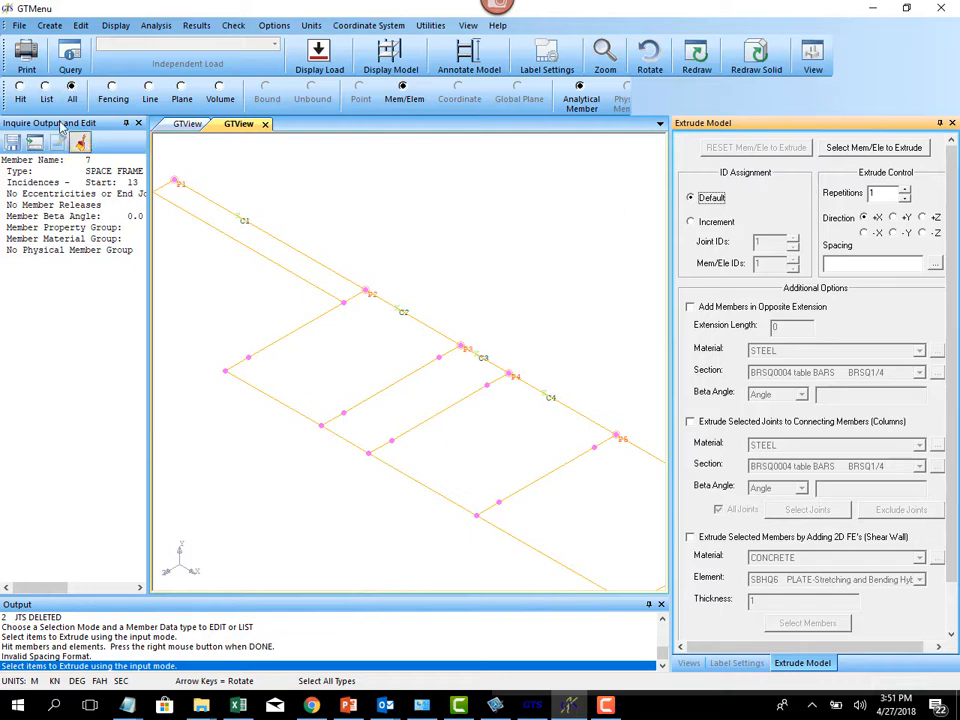
Select the short member between P2 and the adjacent +Z joint as the item to extrude
{"action": "left_click", "coordinate": [855, 148]}
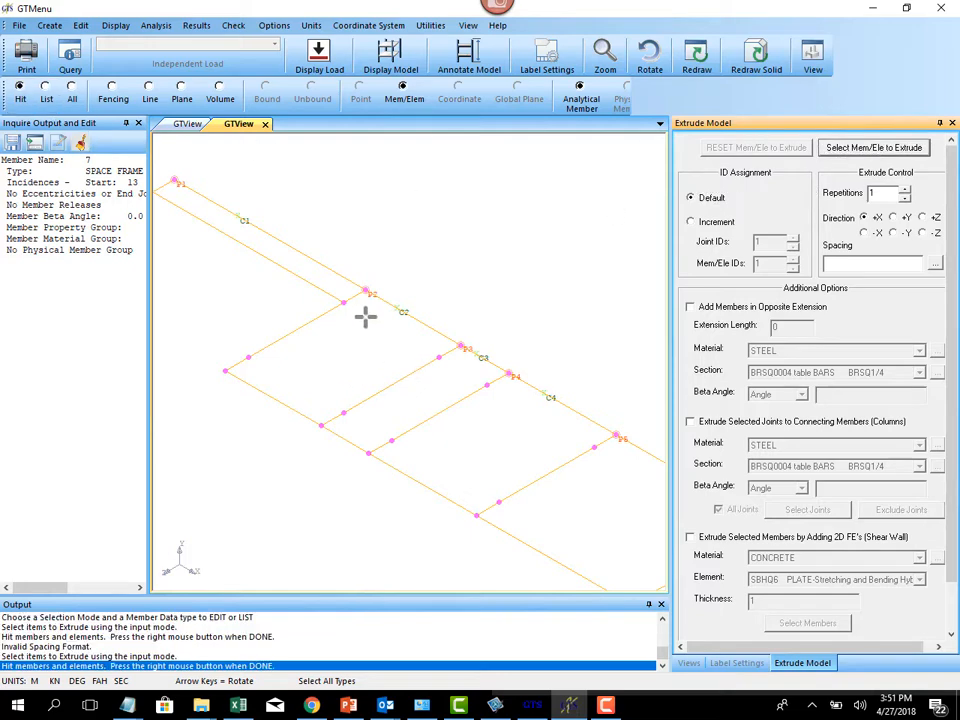
{"action": "left_click", "coordinate": [353, 297]}
{"action": "right_click", "coordinate": [381, 304]}
Enable extruding the selected joints to connecting members (columns) and assign them the MC3x7.1 section
{"action": "scroll", "coordinate": [946, 433], "scroll_direction": "down", "scroll_amount": 2}
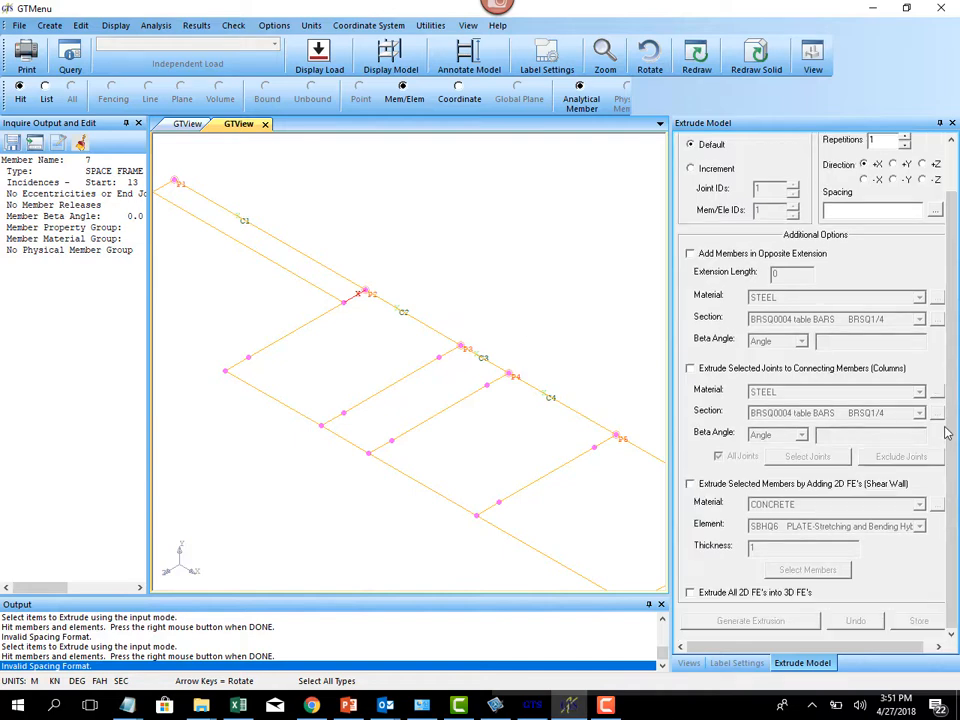
{"action": "left_click", "coordinate": [750, 370]}
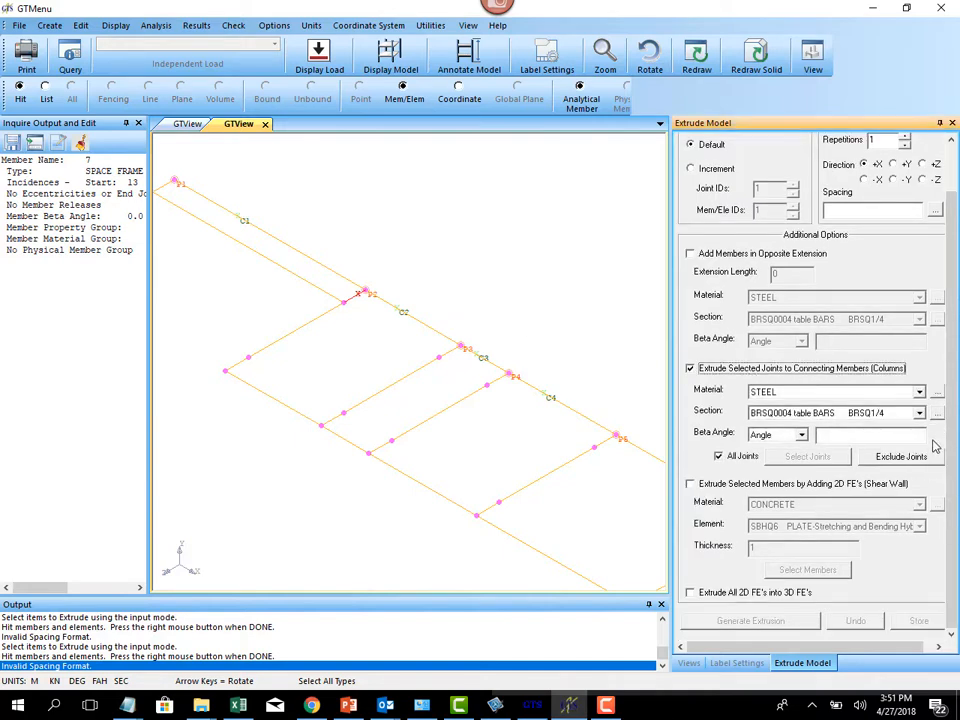
{"action": "left_click", "coordinate": [919, 414]}
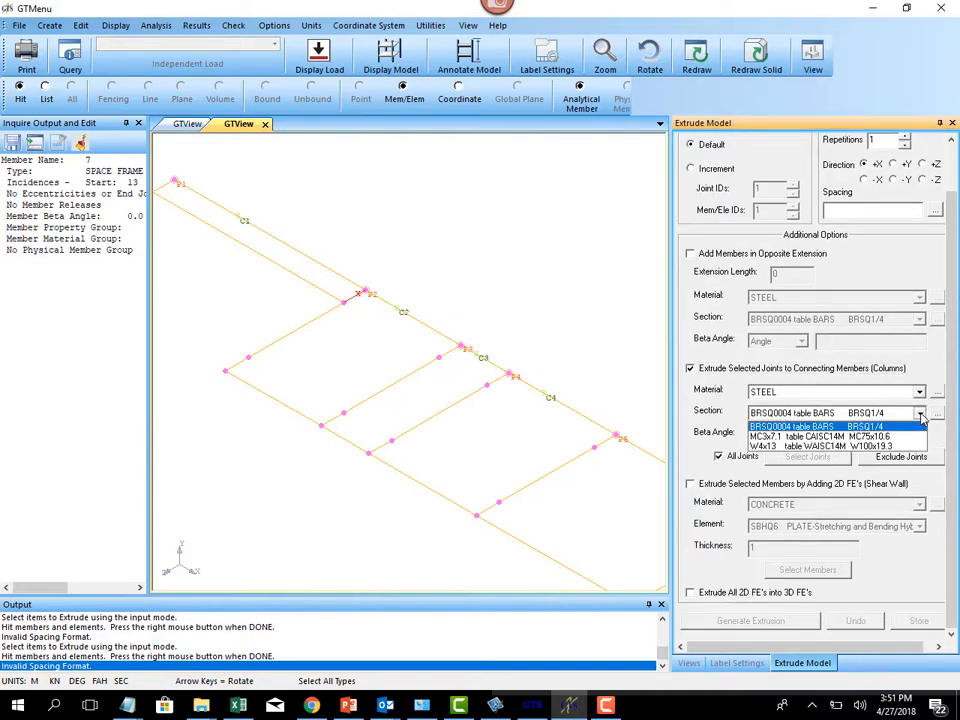
{"action": "left_click", "coordinate": [857, 437]}
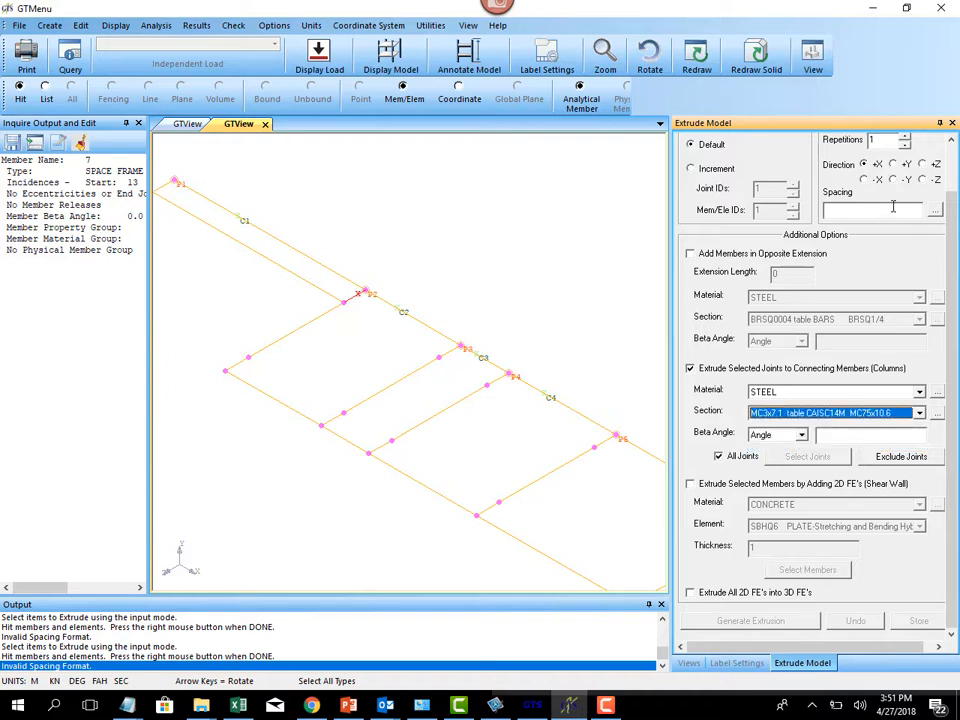
{"action": "left_click", "coordinate": [893, 164]}
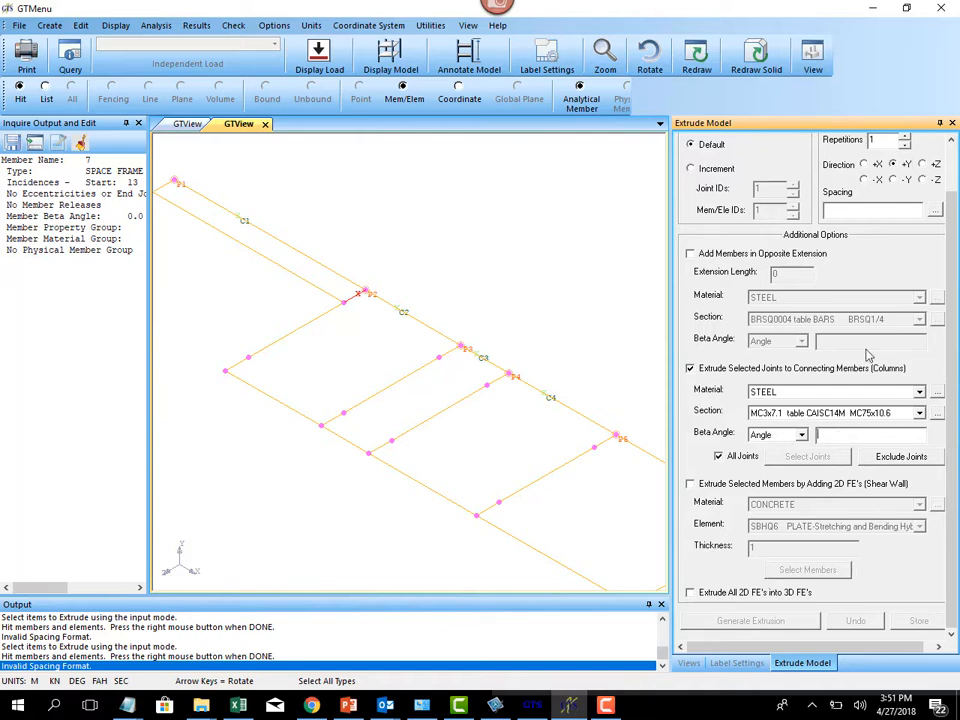
{"action": "scroll", "coordinate": [866, 360], "scroll_direction": "up", "scroll_amount": 2}
{"action": "scroll", "coordinate": [825, 186], "scroll_direction": "down", "scroll_amount": 2}
{"action": "left_click", "coordinate": [808, 392]}
{"action": "left_click", "coordinate": [808, 392]}
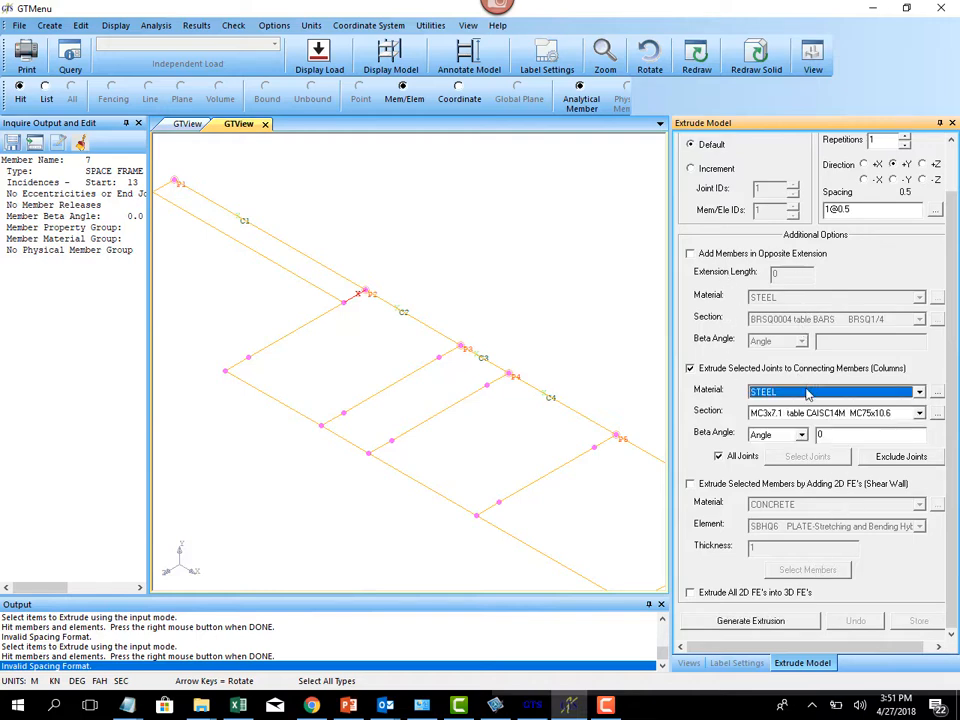
Generate the upward extrusion of the short member at P2 and store it
{"action": "left_click", "coordinate": [771, 629]}
{"action": "left_click", "coordinate": [440, 389]}
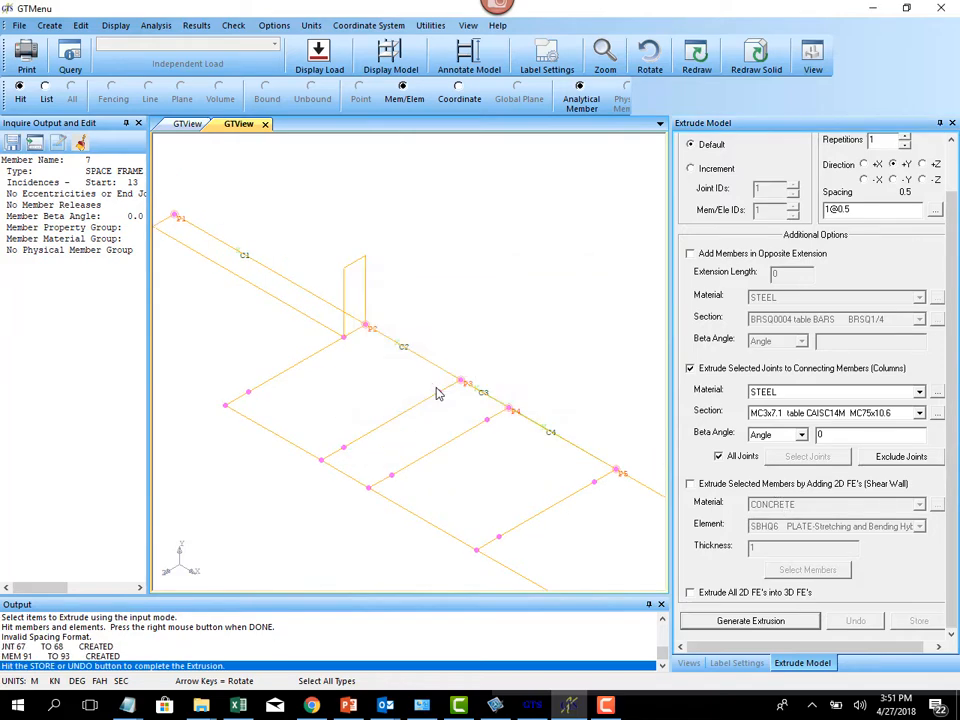
{"action": "left_click", "coordinate": [918, 621]}
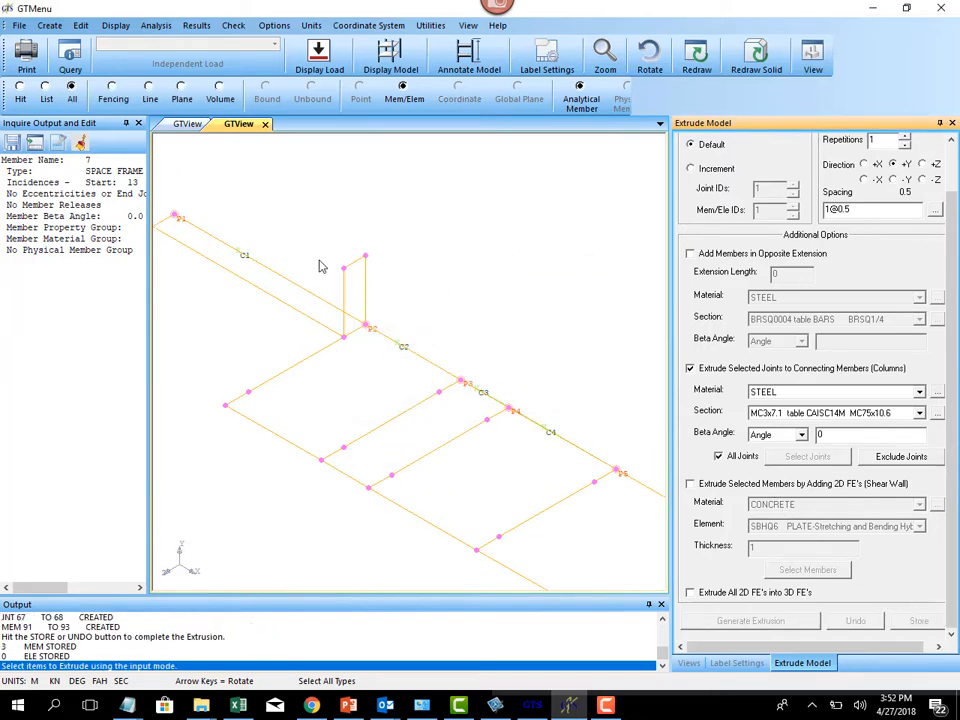
Delete the vertical MC3x7.1 member rising directly from P2
{"action": "left_click", "coordinate": [54, 29]}
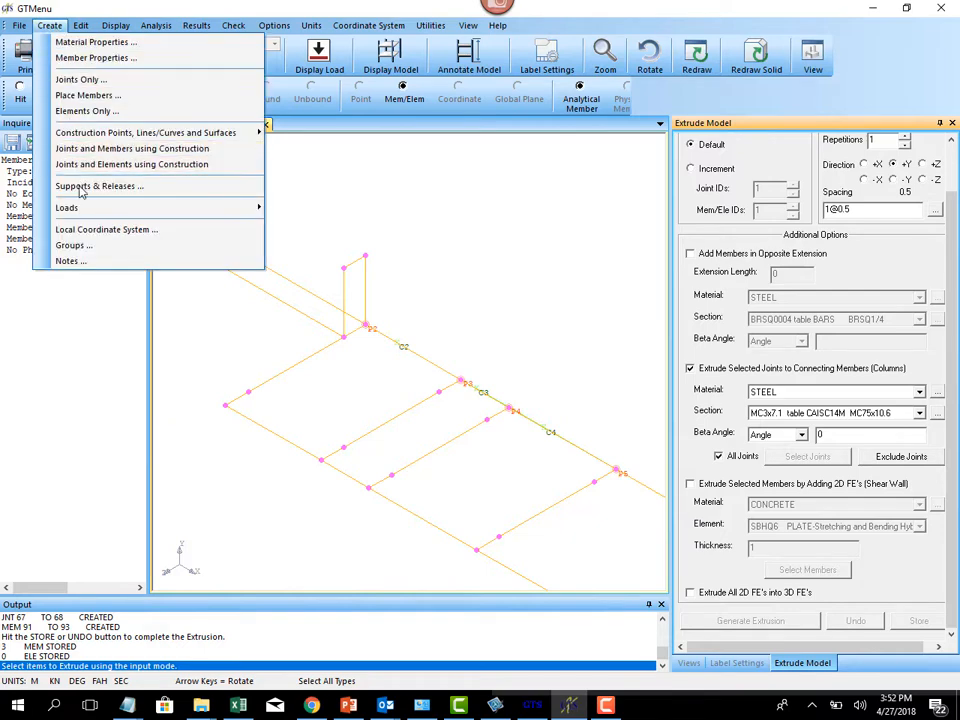
{"action": "mouse_move", "coordinate": [80, 25]}
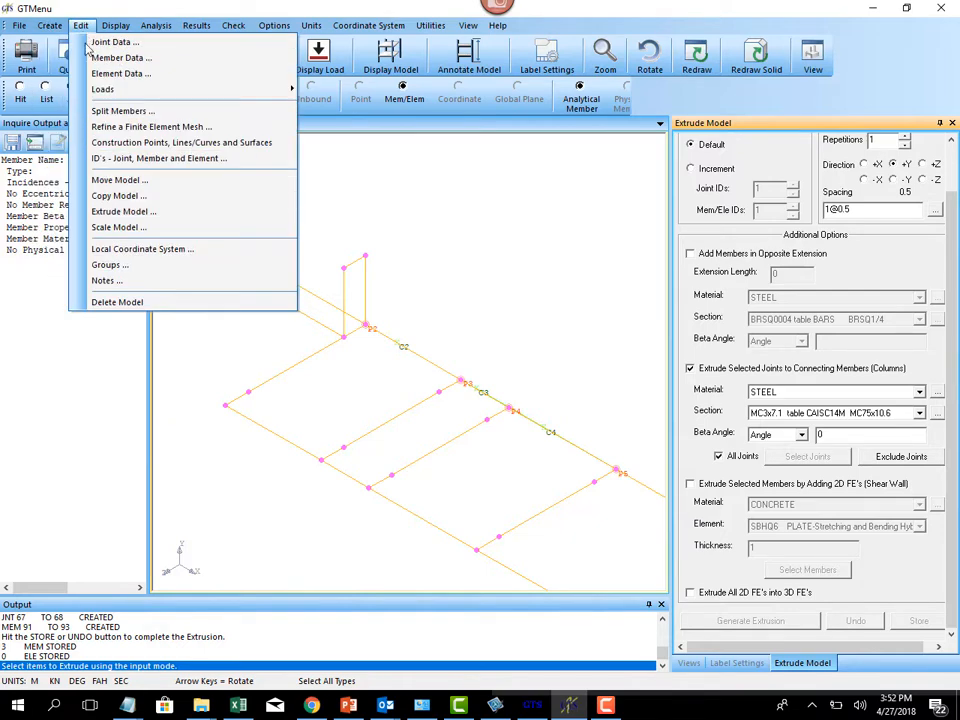
{"action": "left_click", "coordinate": [775, 308]}
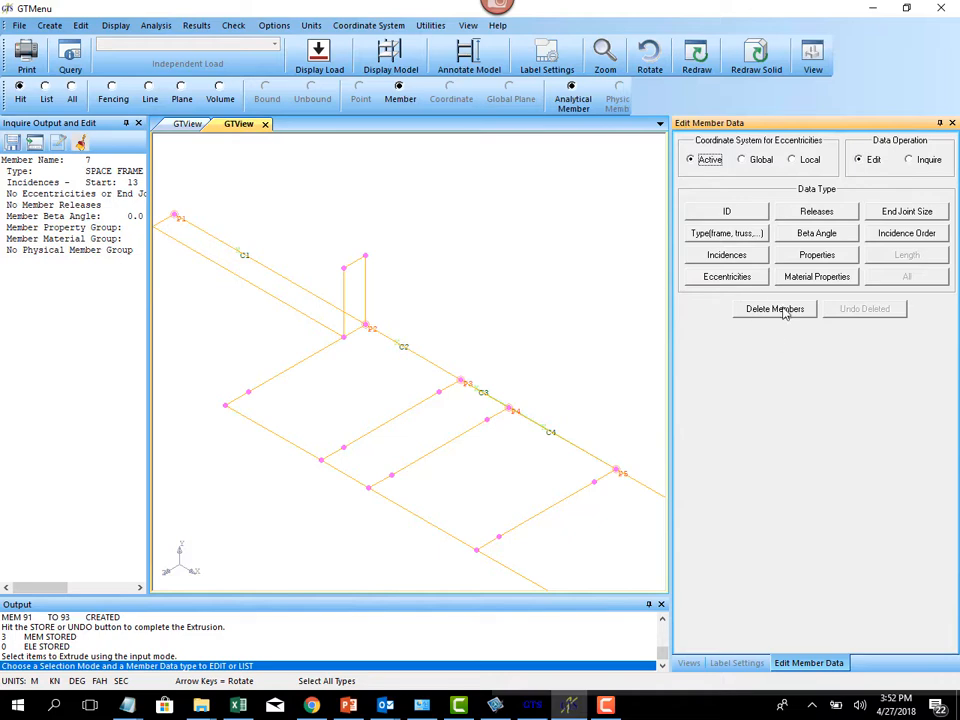
{"action": "left_click", "coordinate": [366, 298]}
{"action": "right_click", "coordinate": [410, 283]}
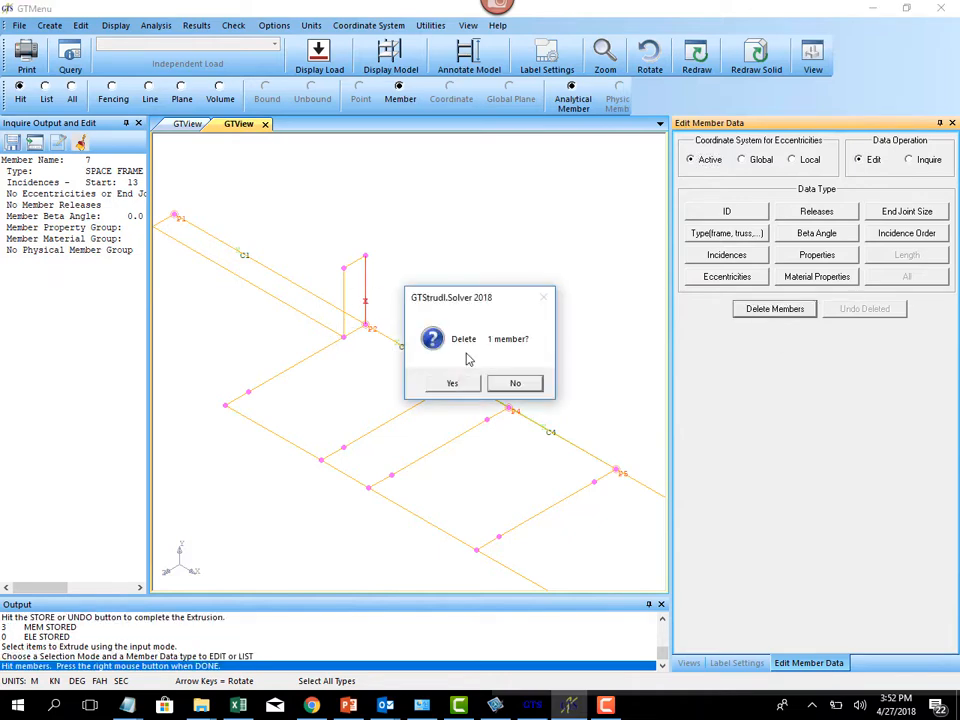
{"action": "left_click", "coordinate": [455, 384]}
Open the Copy Model function for copying members
{"action": "left_click", "coordinate": [80, 25]}
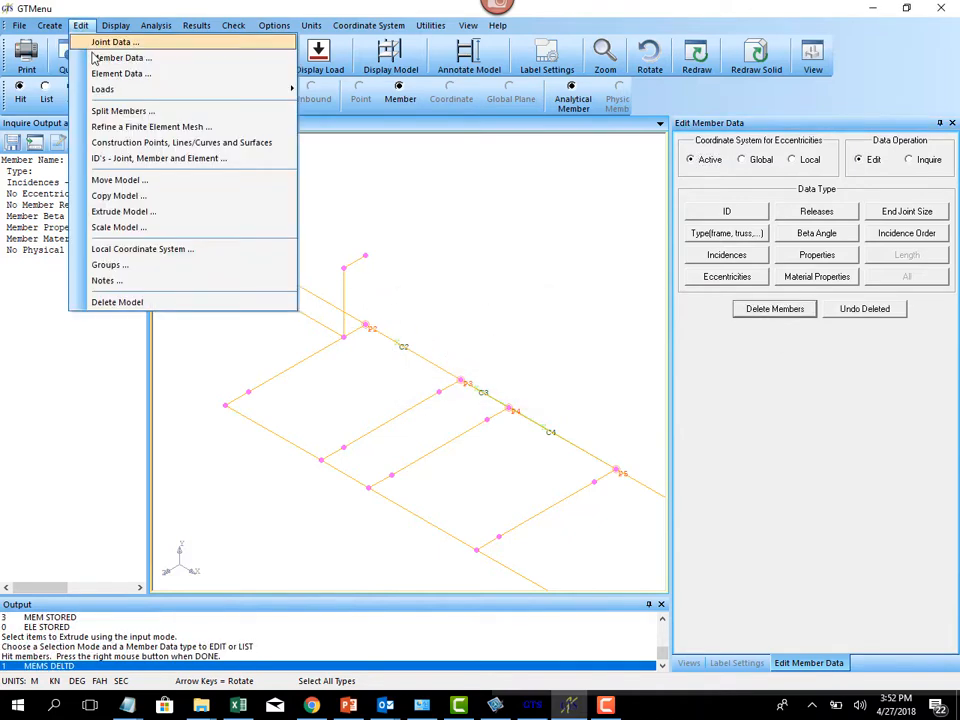
{"action": "left_click", "coordinate": [118, 195]}
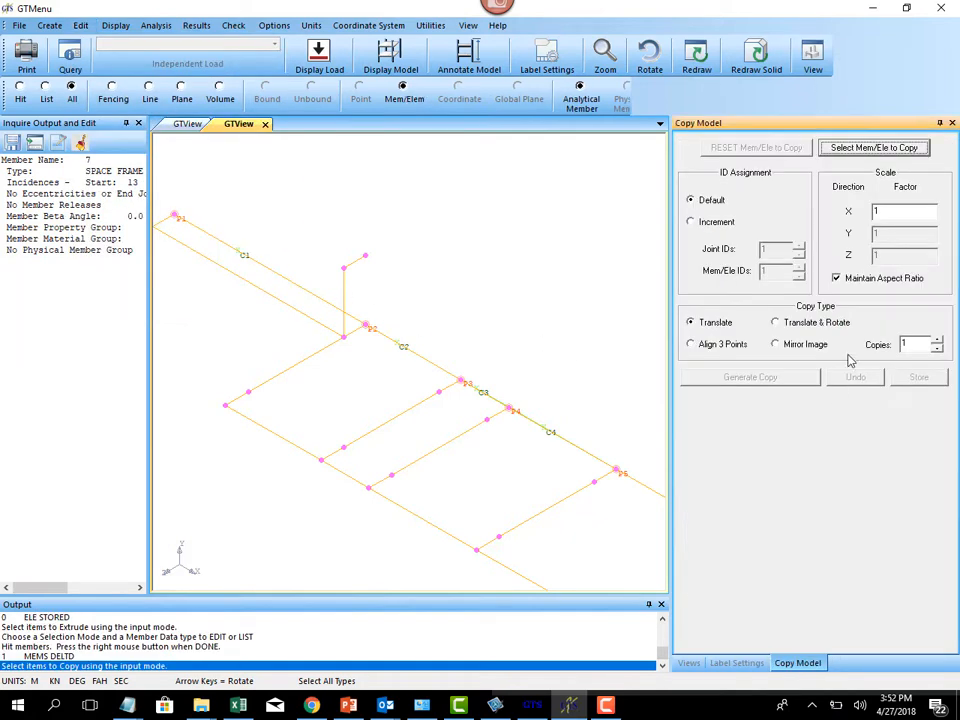
{"action": "left_click", "coordinate": [885, 148]}
{"action": "left_click", "coordinate": [585, 382]}
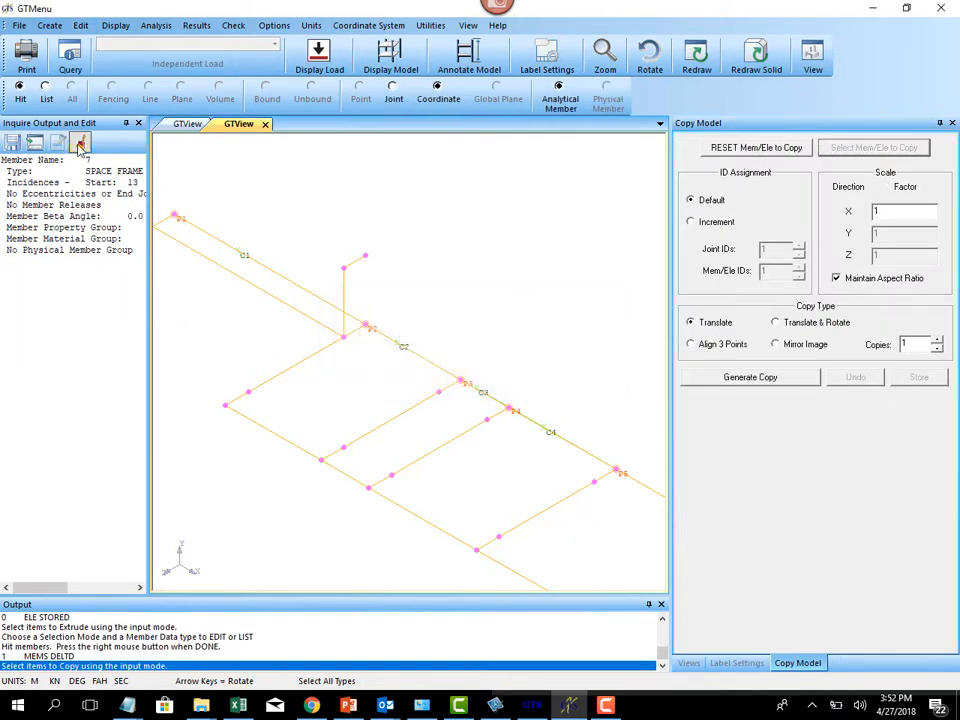
{"action": "left_click", "coordinate": [722, 147]}
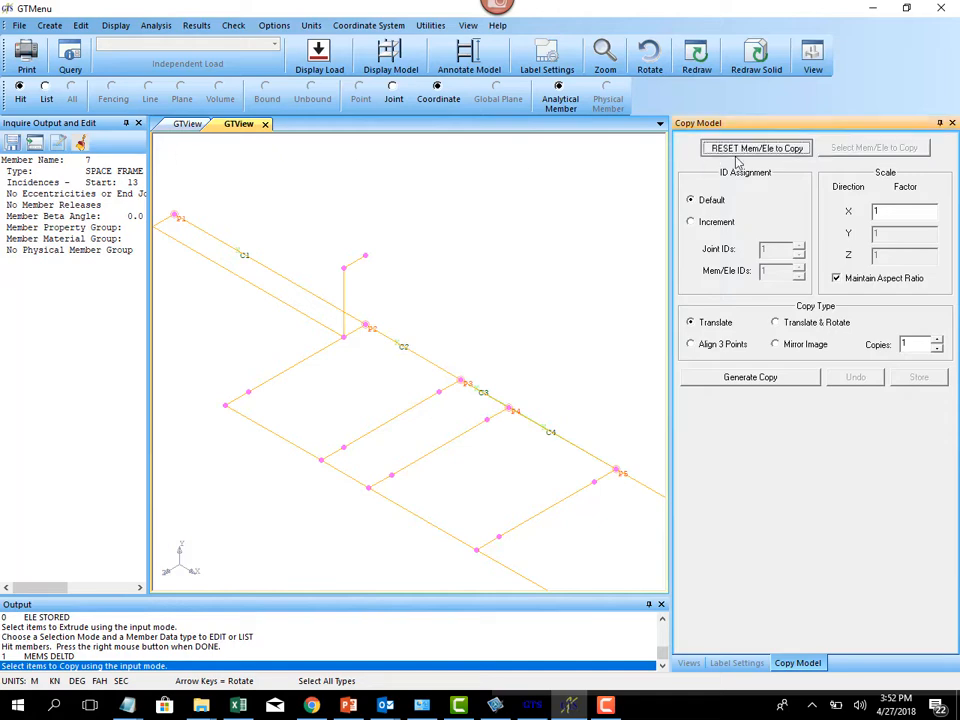
Select only the short horizontal member at the top of the remaining upright as the item to copy, using Hit selection
{"action": "left_click", "coordinate": [20, 92]}
{"action": "left_click", "coordinate": [858, 148]}
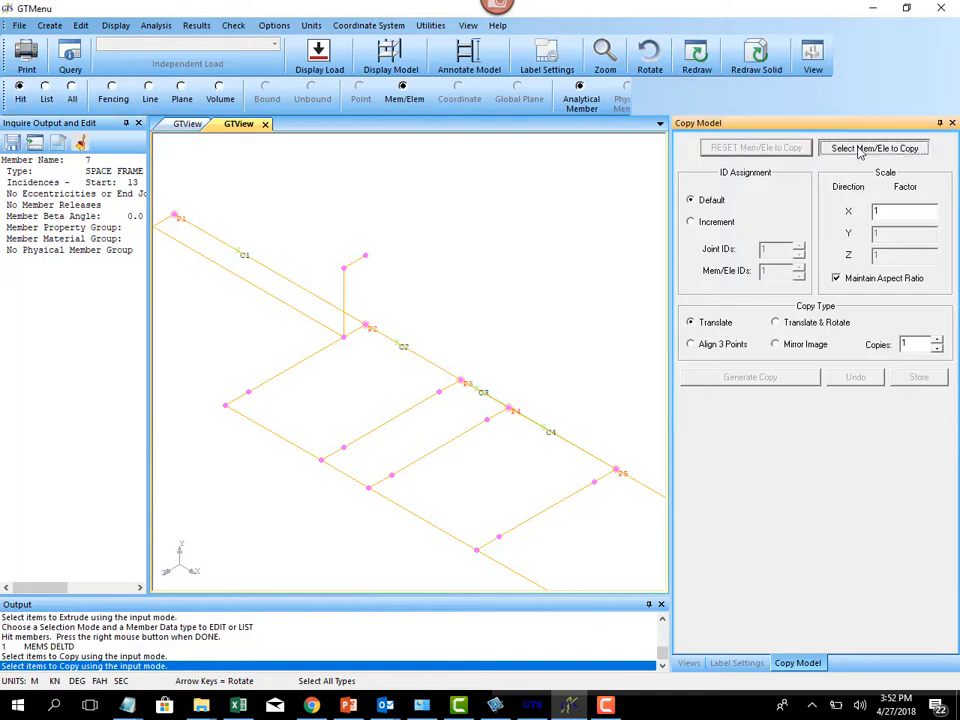
{"action": "right_click", "coordinate": [458, 264]}
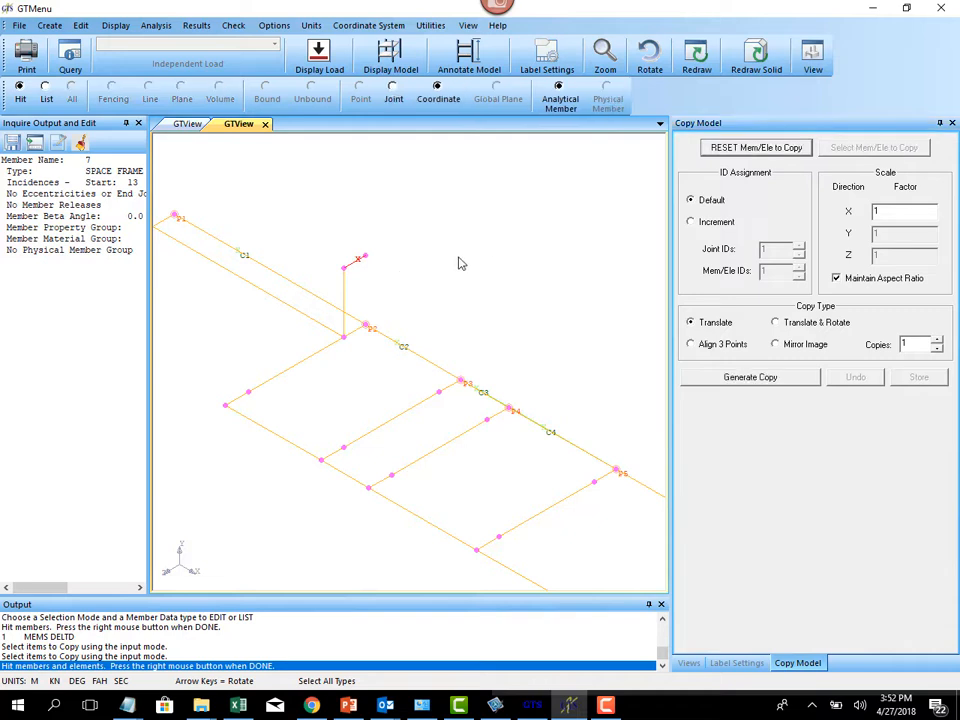
Translate one copy of the short member from its free end joint to the upright's top joint and store it
{"action": "left_click", "coordinate": [394, 93]}
{"action": "left_click", "coordinate": [709, 377]}
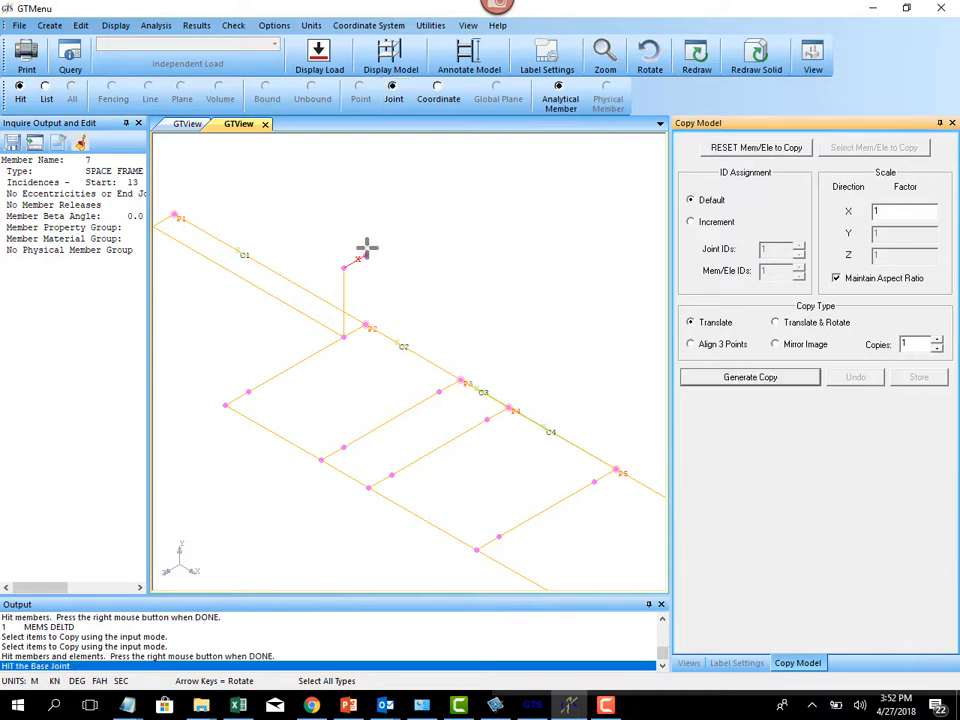
{"action": "left_click", "coordinate": [346, 265]}
{"action": "left_click", "coordinate": [347, 266]}
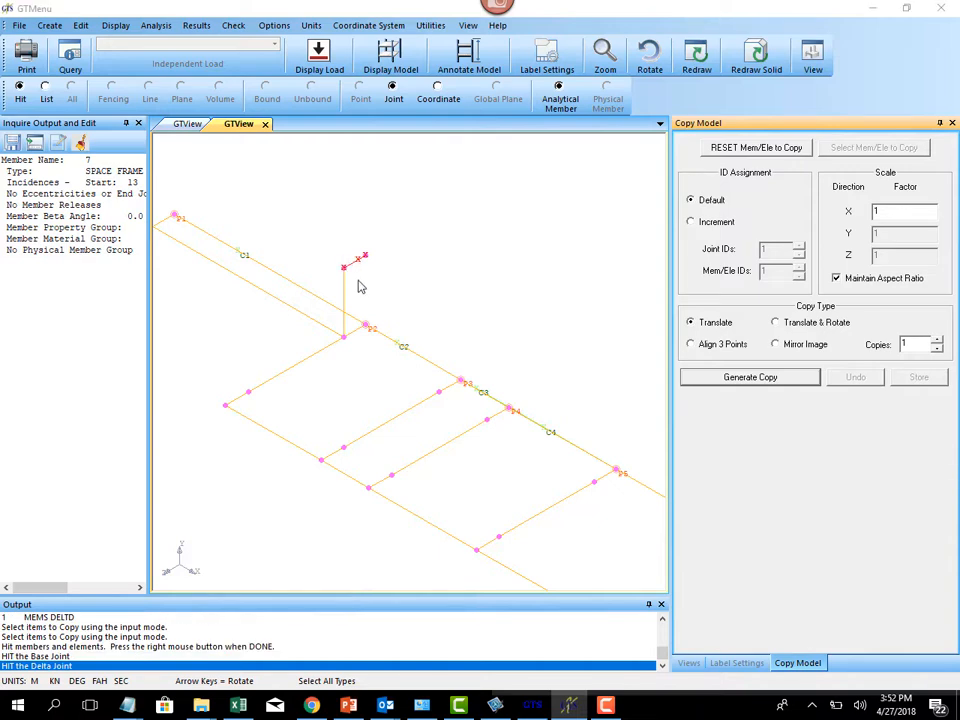
{"action": "left_click", "coordinate": [448, 387]}
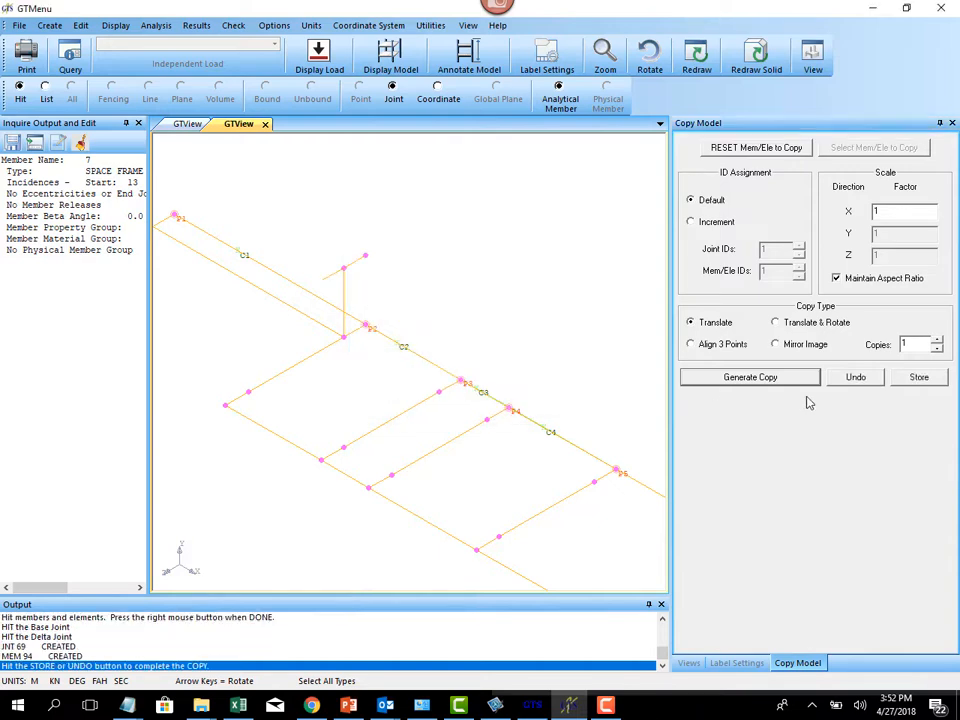
{"action": "left_click", "coordinate": [917, 378]}
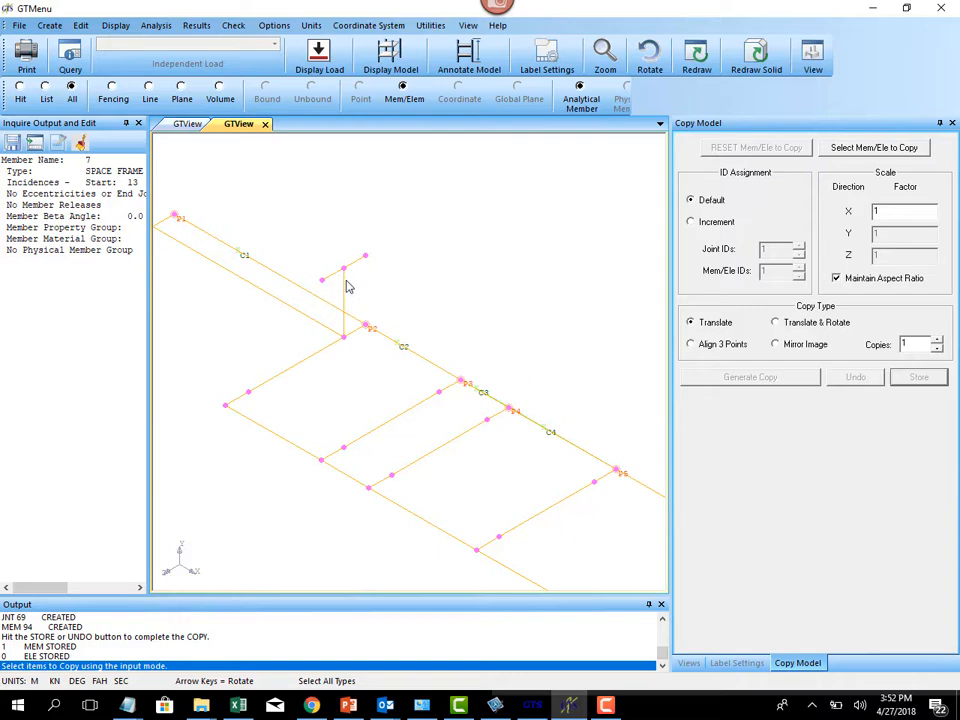
Examine the frame in solid rendering and return to the wireframe display
{"action": "left_click", "coordinate": [763, 72]}
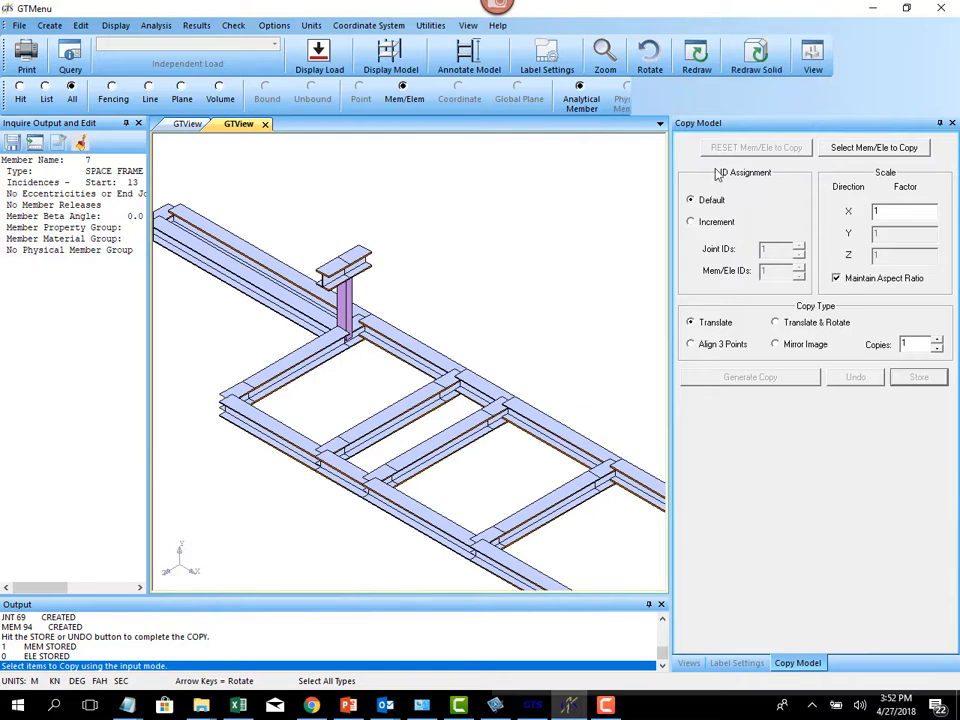
{"action": "left_click", "coordinate": [697, 58]}
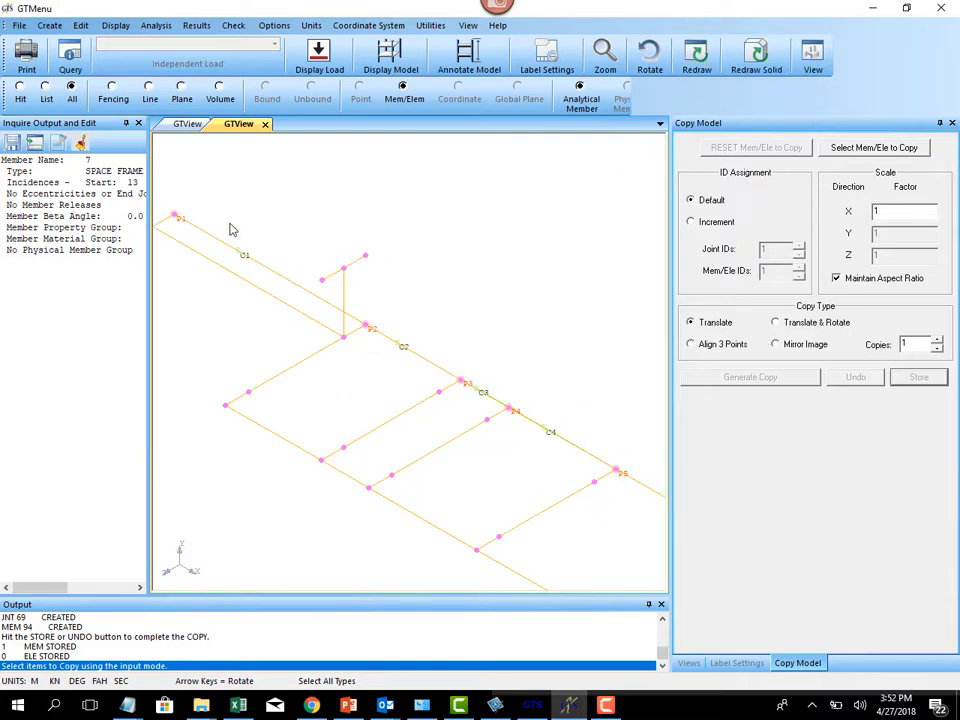
{"action": "left_click", "coordinate": [59, 28]}
{"action": "mouse_move", "coordinate": [80, 27]}
Inquire the original short member atop the upright and change only its member property to MC3x7.1 from table CAISC14M
{"action": "left_click", "coordinate": [354, 264]}
{"action": "left_click", "coordinate": [354, 265]}
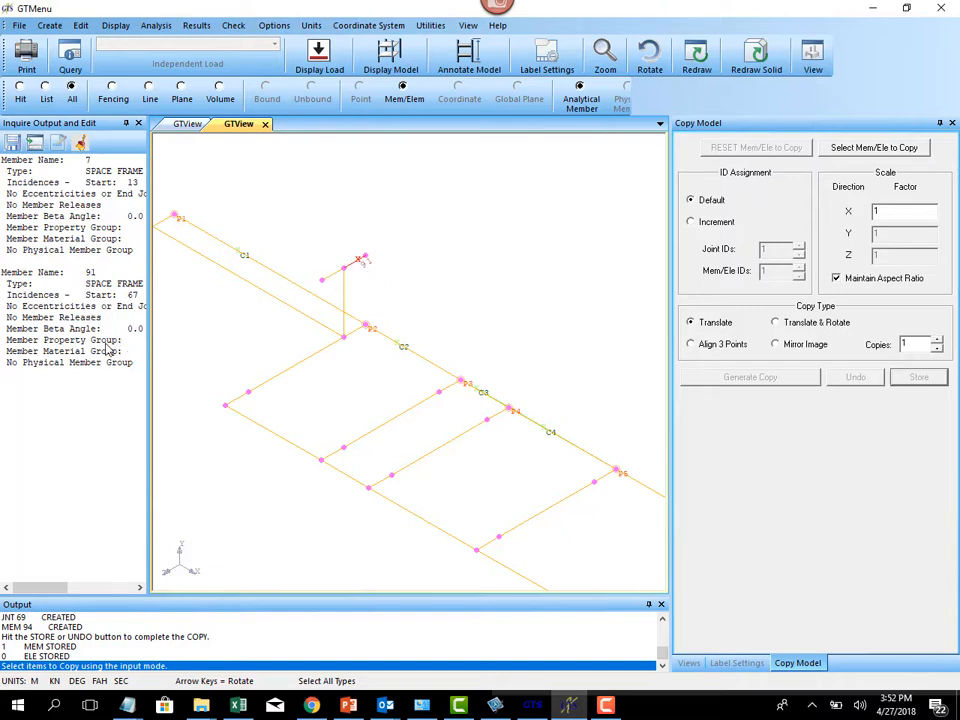
{"action": "double_click", "coordinate": [106, 341]}
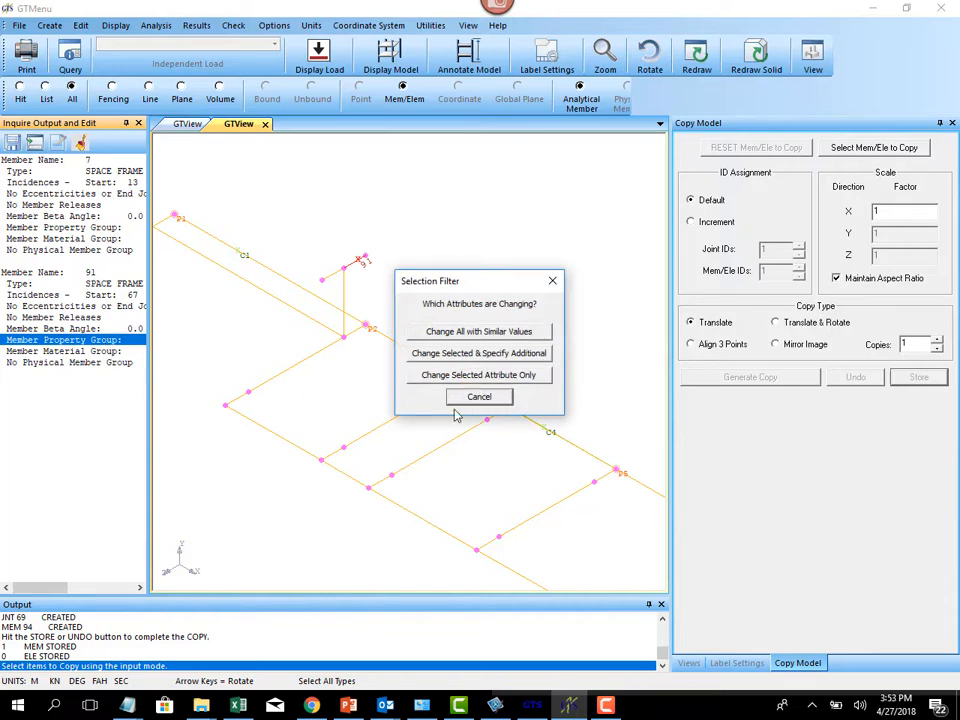
{"action": "left_click", "coordinate": [465, 398]}
{"action": "left_click_drag", "start_coordinate": [151, 357], "coordinate": [268, 362]}
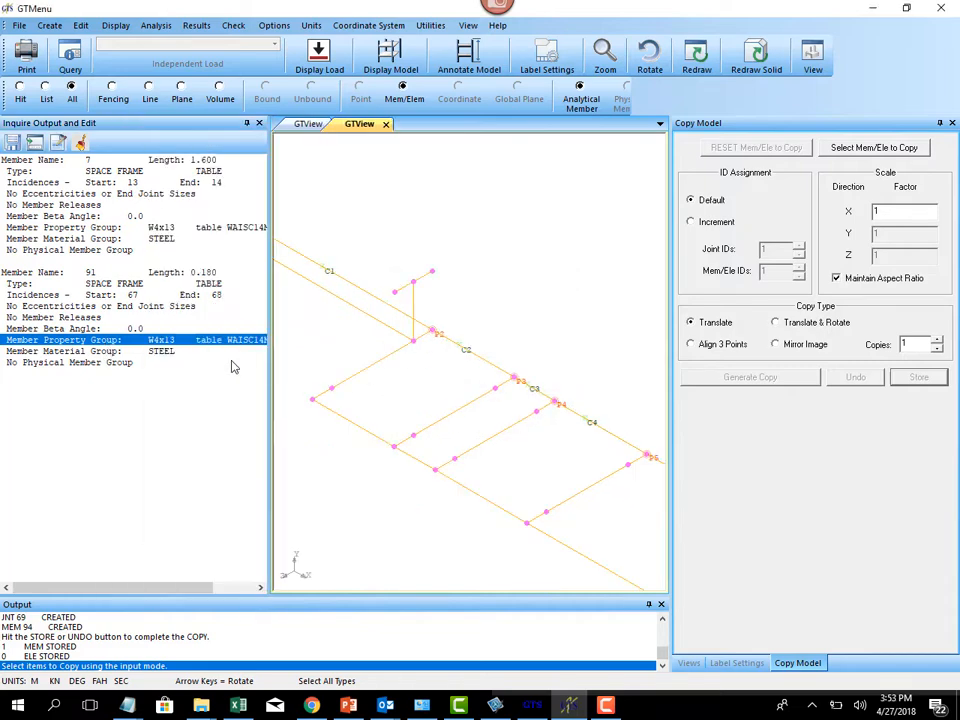
{"action": "double_click", "coordinate": [165, 340]}
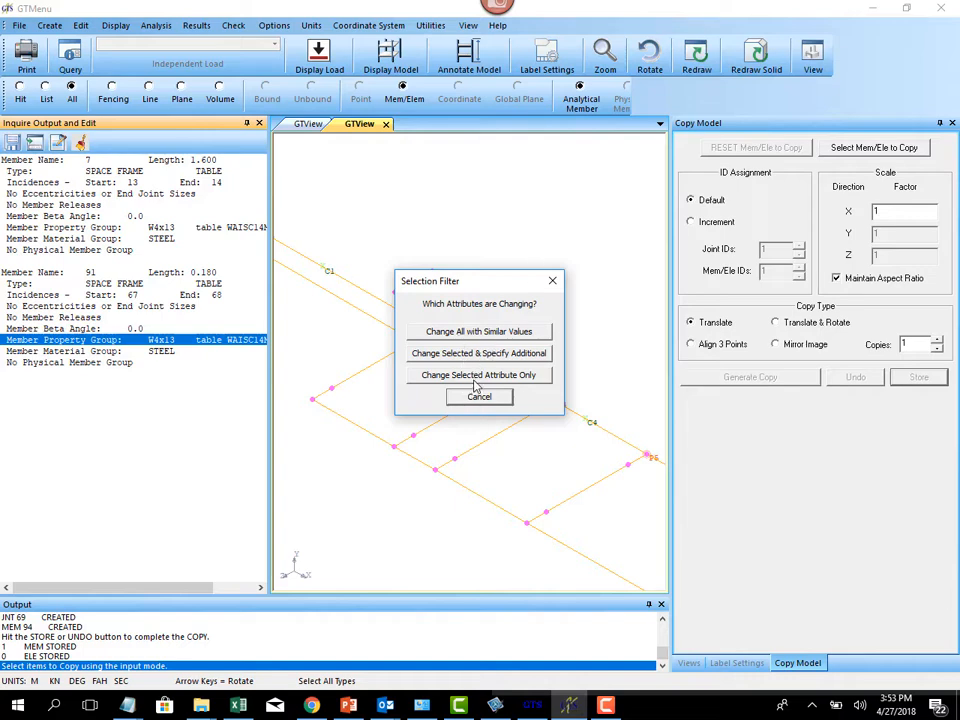
{"action": "left_click", "coordinate": [475, 380]}
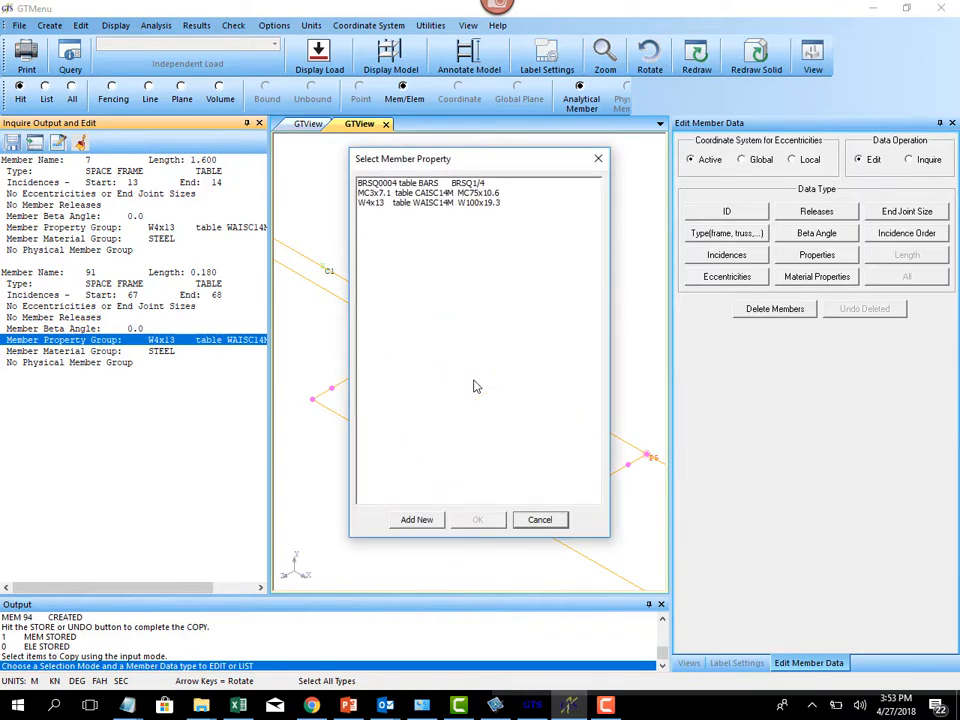
{"action": "left_click", "coordinate": [408, 194]}
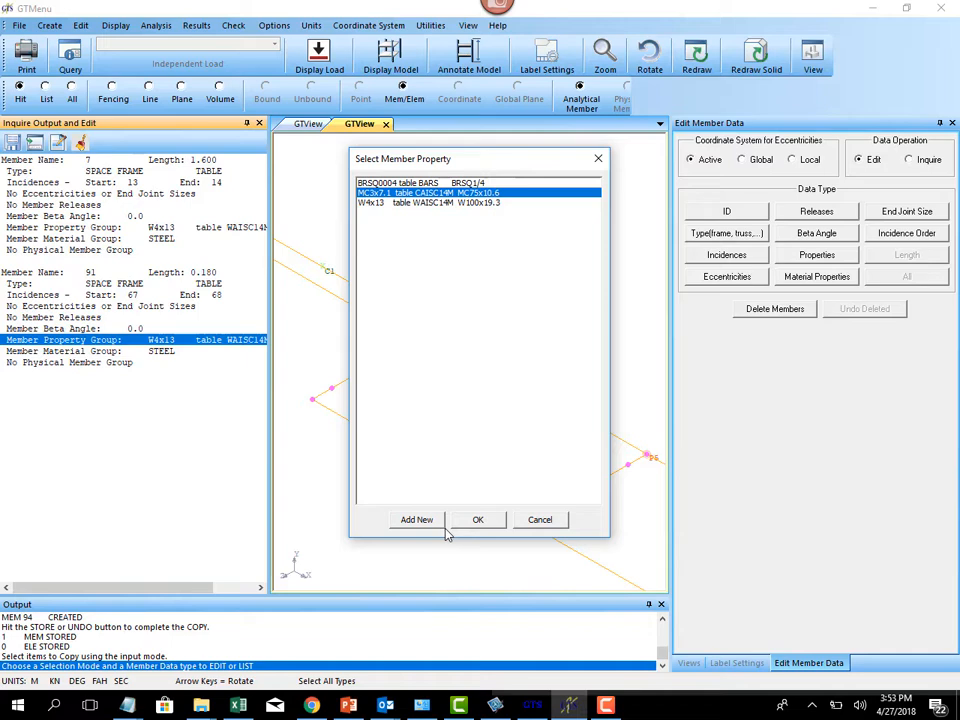
{"action": "left_click", "coordinate": [484, 527]}
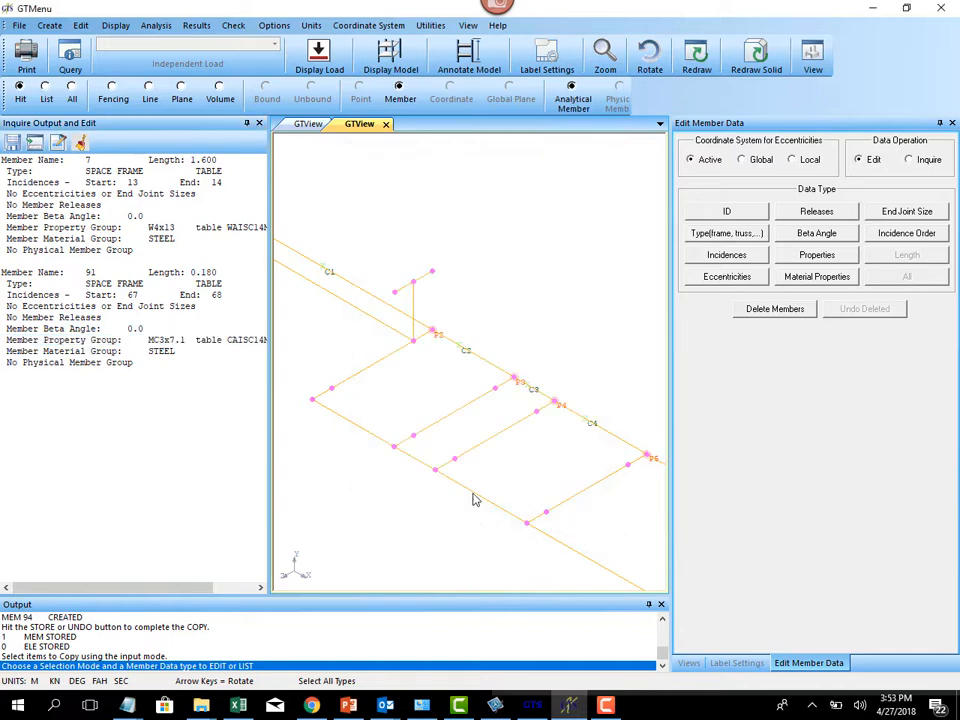
Change only the copied short member's property to MC3x7.1 from table CAISC14M, and check the T-shaped post in solid rendering
{"action": "scroll", "coordinate": [412, 287], "scroll_direction": "up", "scroll_amount": 1}
{"action": "left_click", "coordinate": [404, 289]}
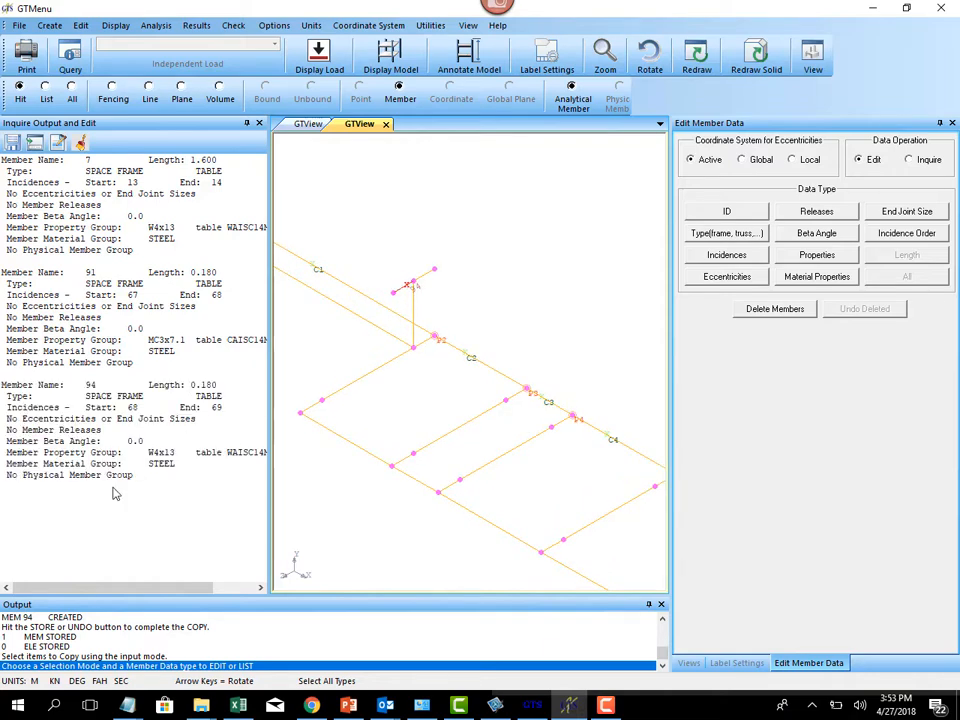
{"action": "double_click", "coordinate": [203, 454]}
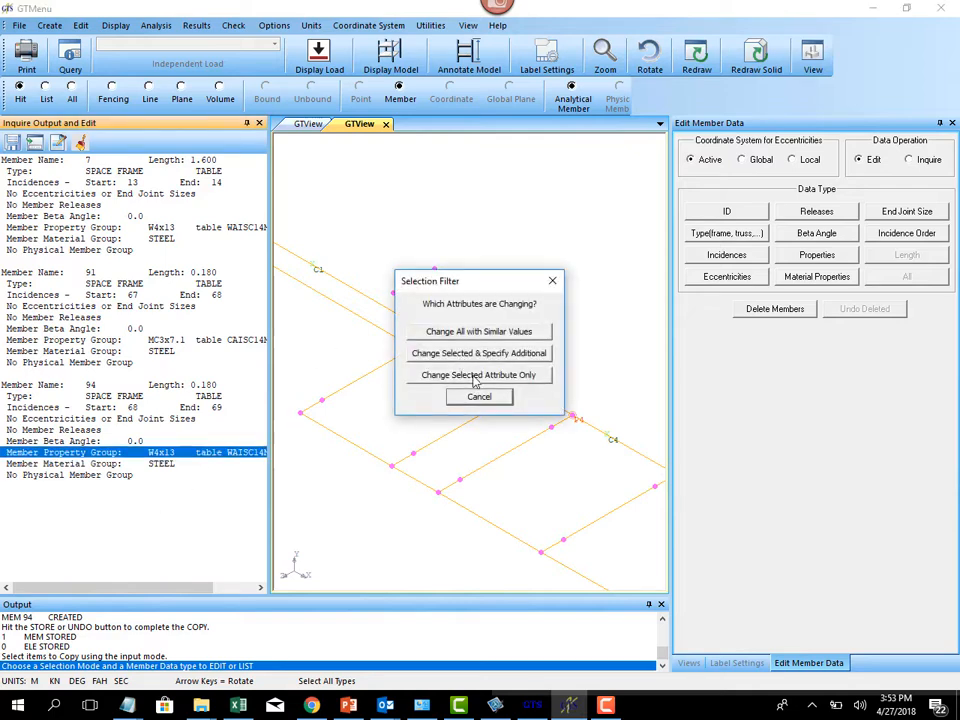
{"action": "left_click", "coordinate": [476, 376]}
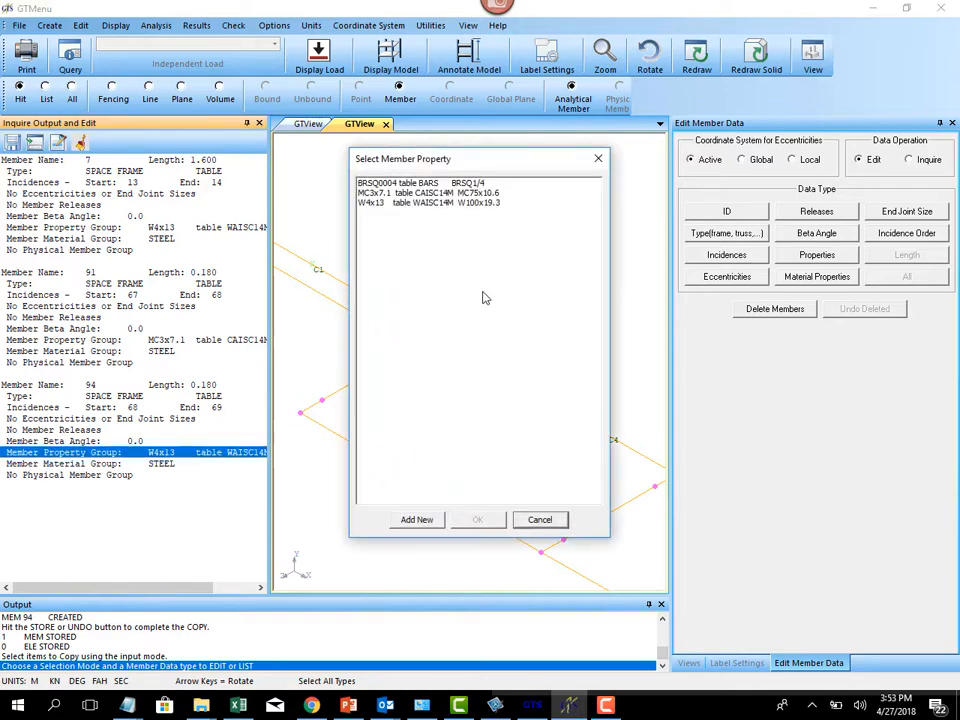
{"action": "left_click", "coordinate": [446, 193]}
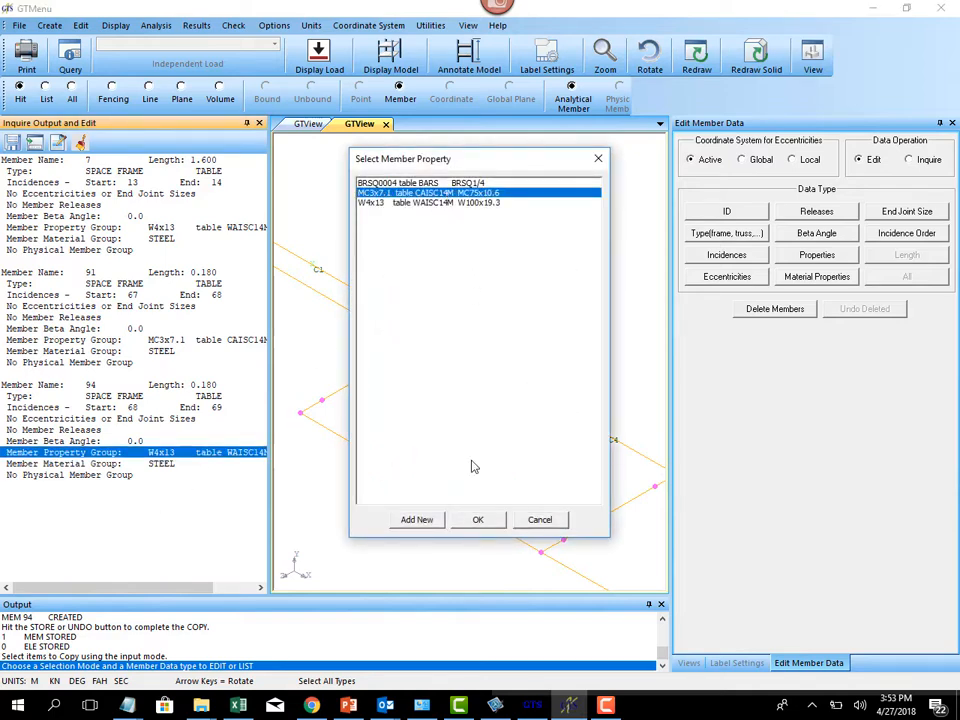
{"action": "left_click", "coordinate": [477, 519]}
{"action": "left_click", "coordinate": [756, 57]}
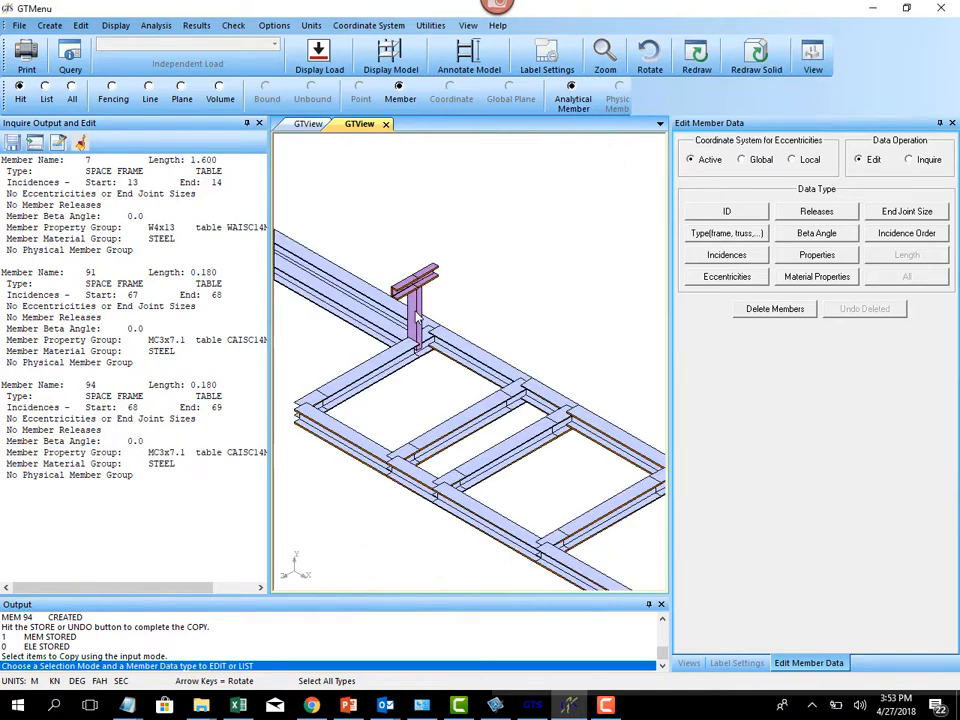
{"action": "left_click", "coordinate": [697, 55]}
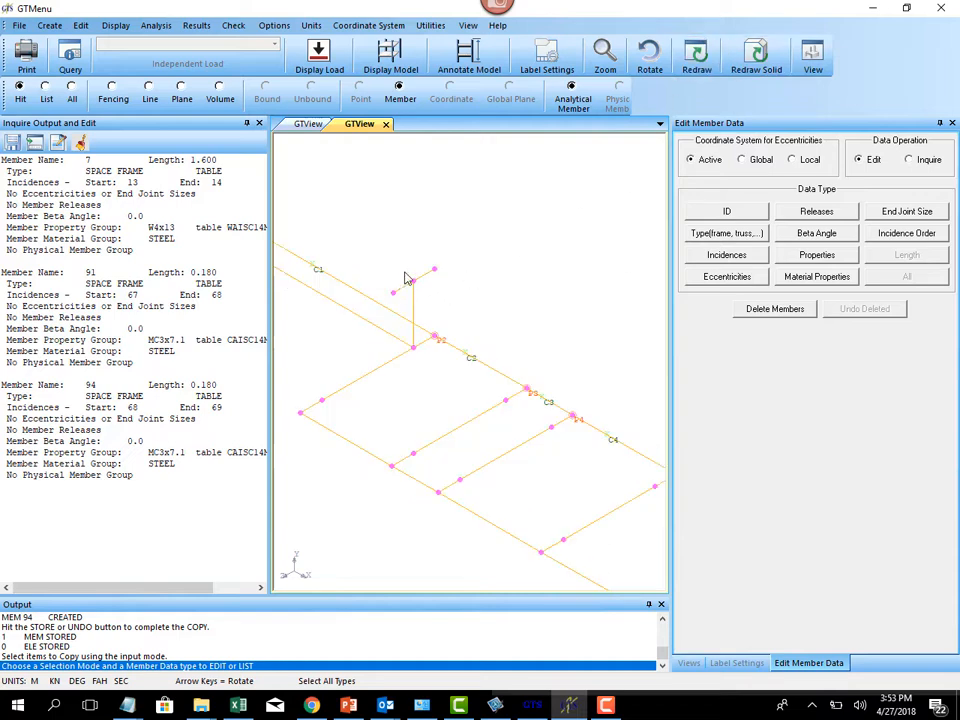
Individually select the three members of the T-shaped post near P2 as the members to copy
{"action": "scroll", "coordinate": [450, 285], "scroll_direction": "down", "scroll_amount": 5}
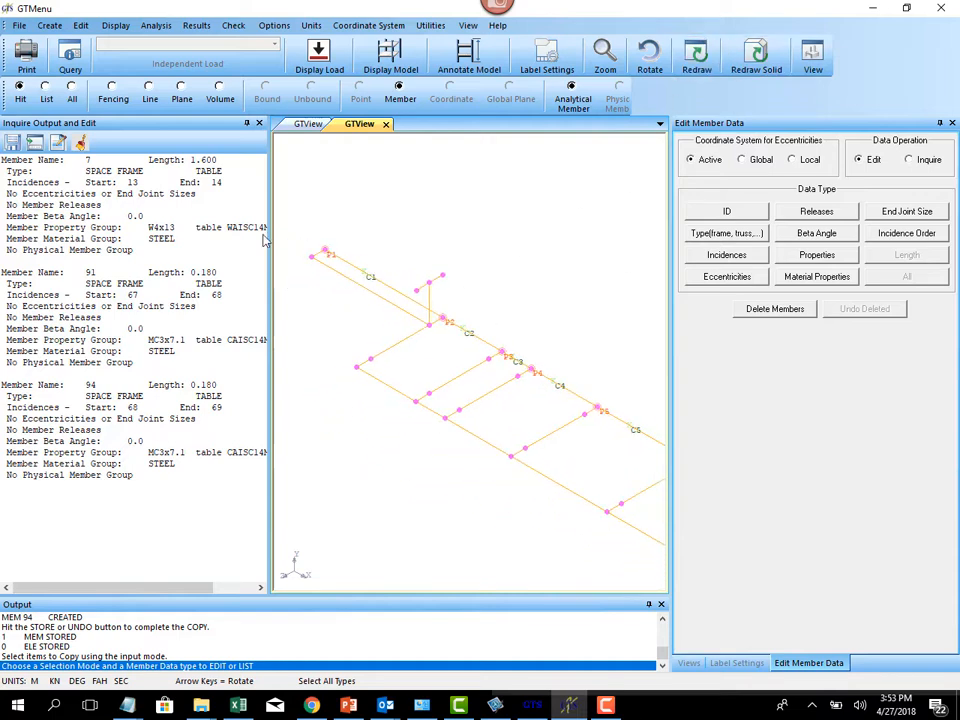
{"action": "left_click", "coordinate": [80, 26]}
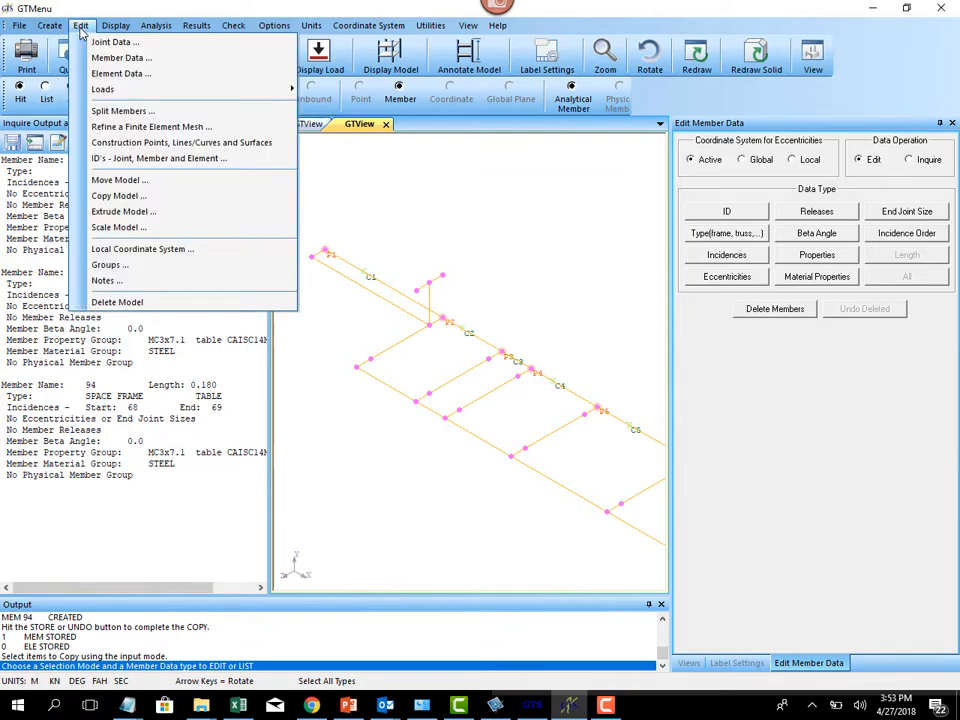
{"action": "mouse_move", "coordinate": [167, 91]}
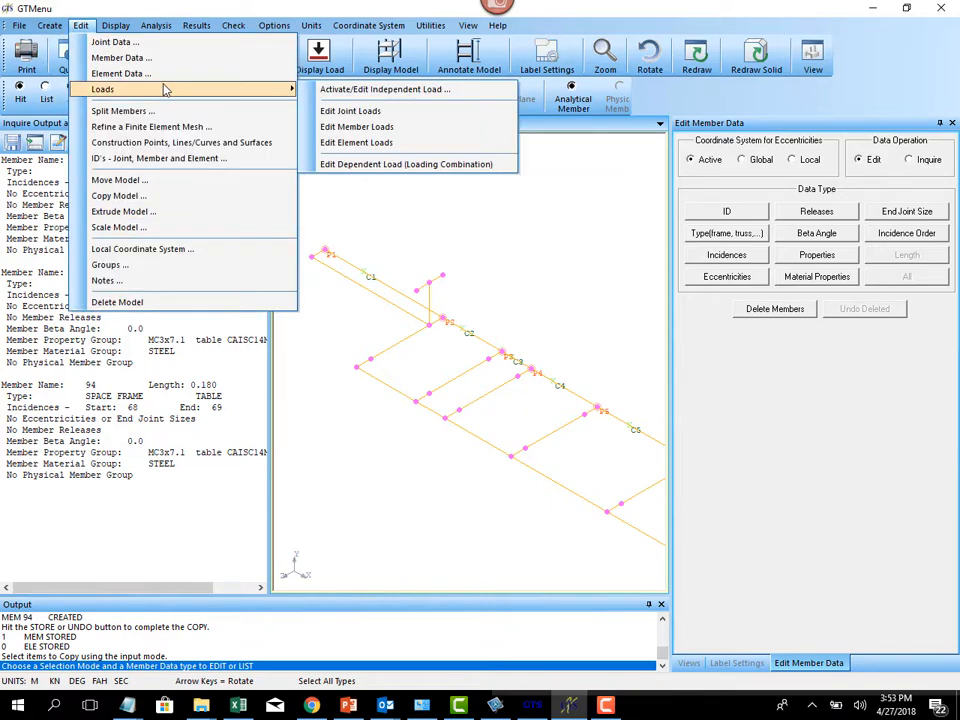
{"action": "left_click", "coordinate": [177, 202]}
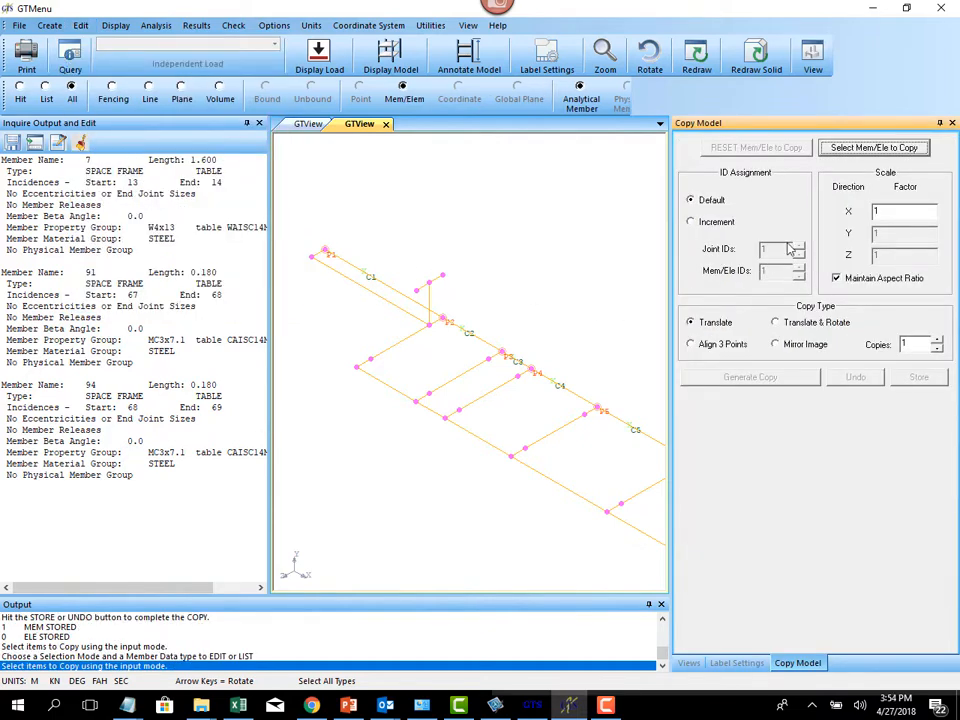
{"action": "left_click", "coordinate": [20, 88]}
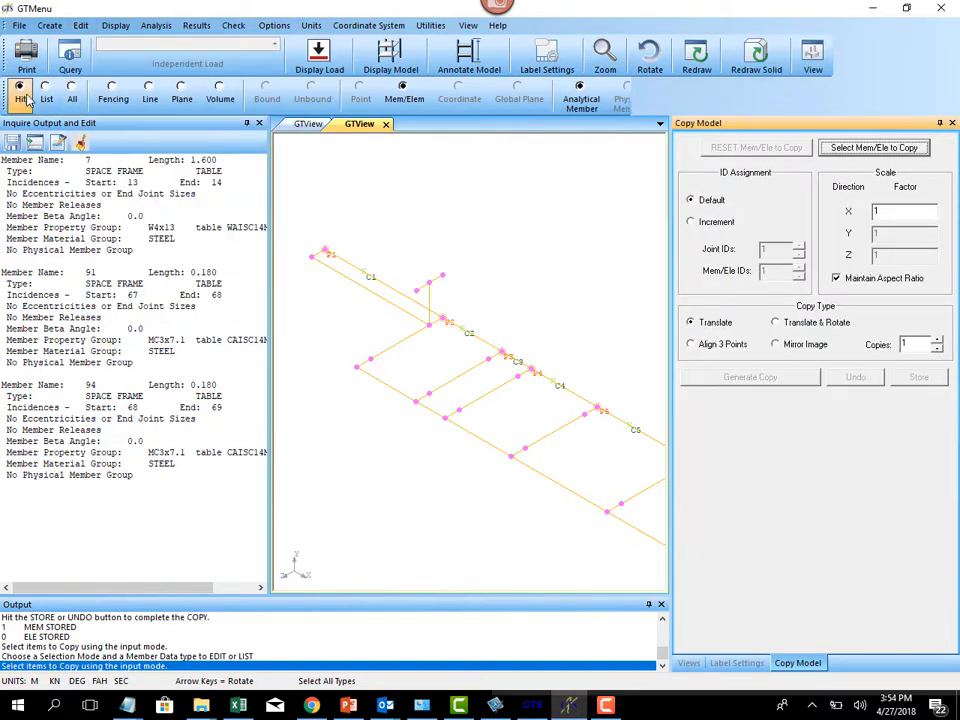
{"action": "left_click", "coordinate": [840, 150]}
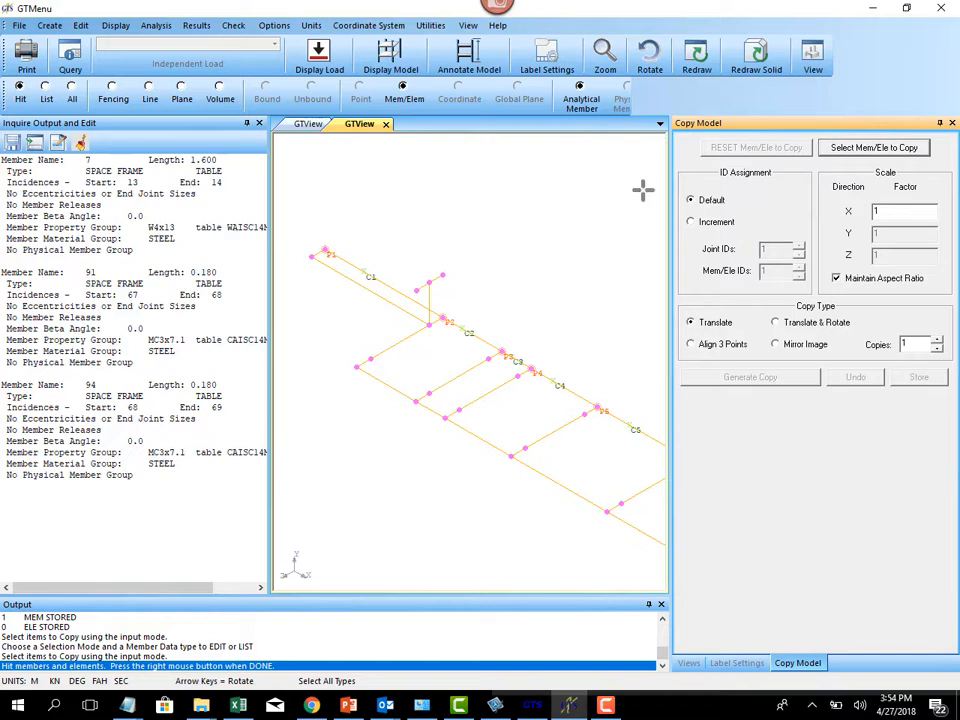
{"action": "left_click", "coordinate": [424, 285]}
{"action": "left_click", "coordinate": [430, 298]}
{"action": "right_click", "coordinate": [575, 257]}
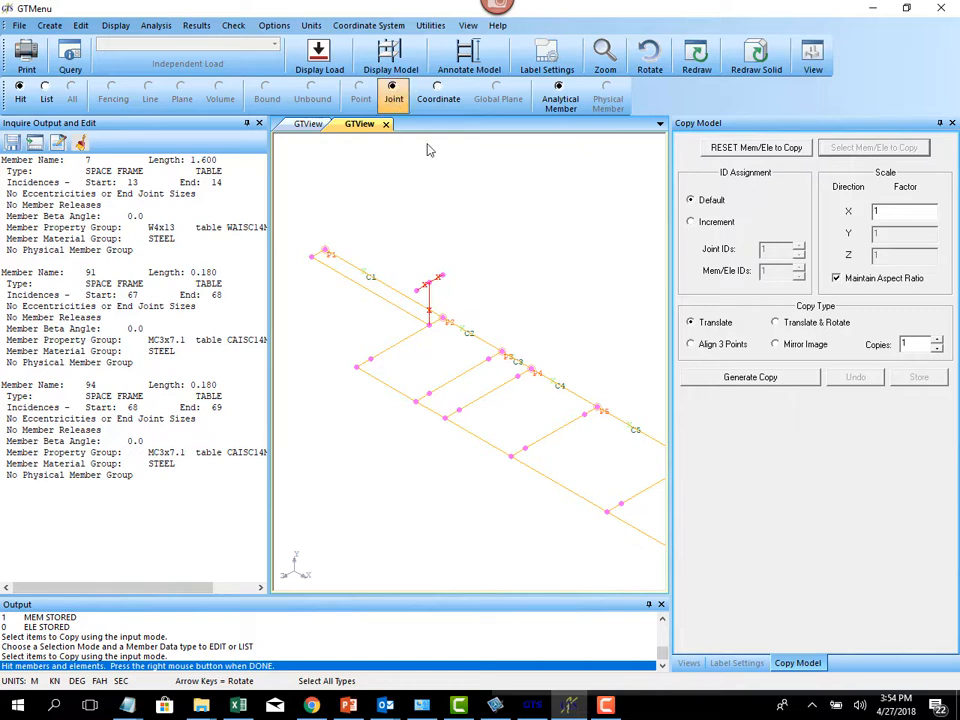
Translate one copy of the T-shaped post from its base joint to the frame's corner joint beside P1 and store it
{"action": "left_click", "coordinate": [710, 377]}
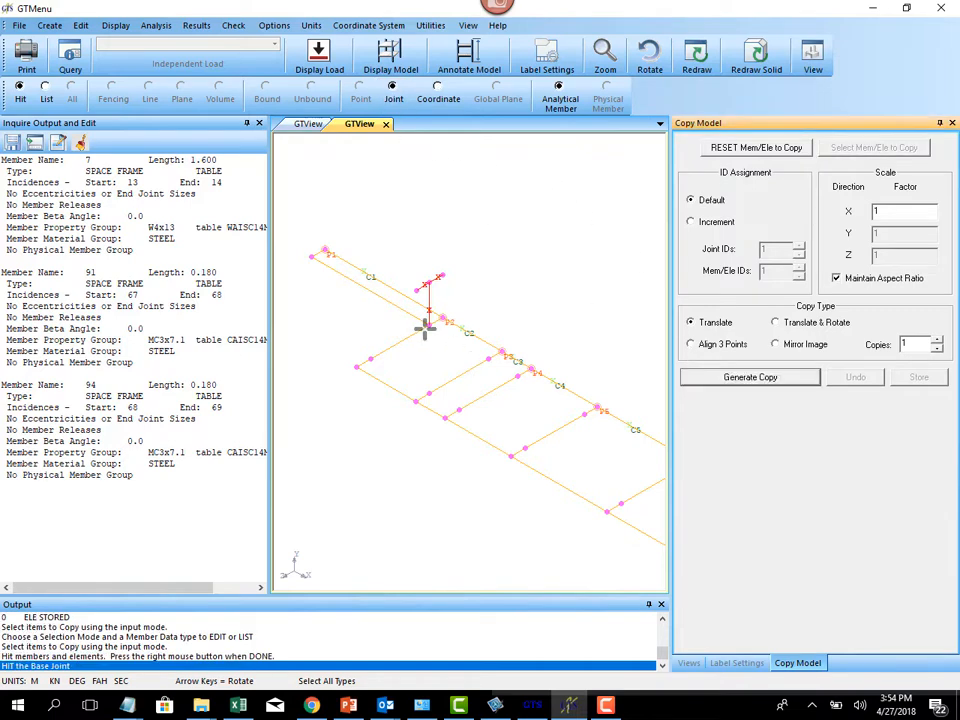
{"action": "left_click", "coordinate": [425, 327]}
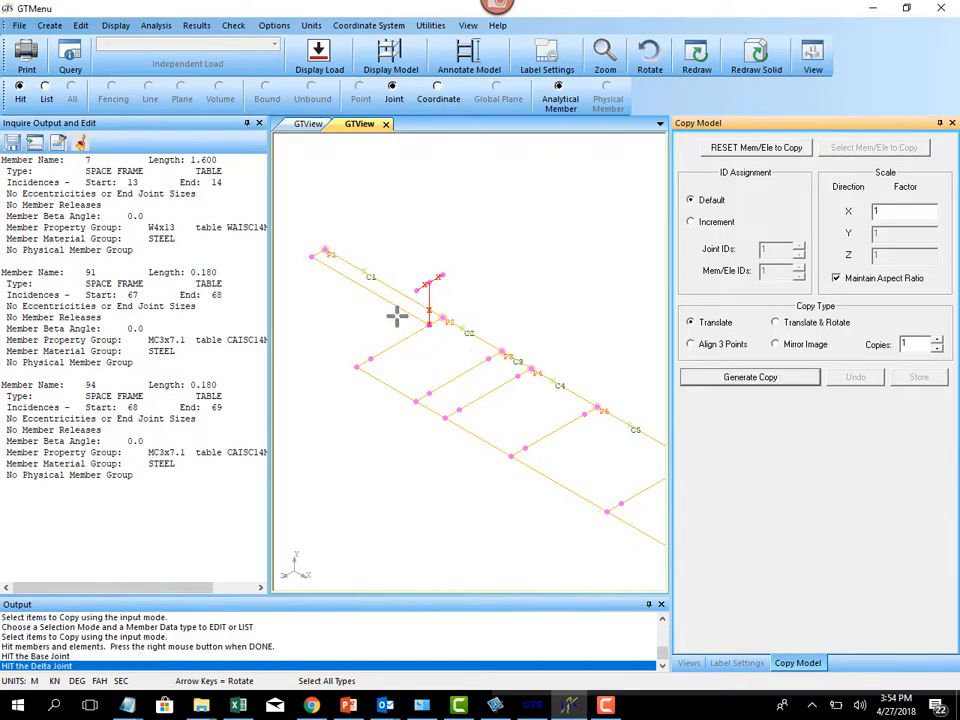
{"action": "left_click", "coordinate": [312, 262]}
{"action": "left_click", "coordinate": [446, 386]}
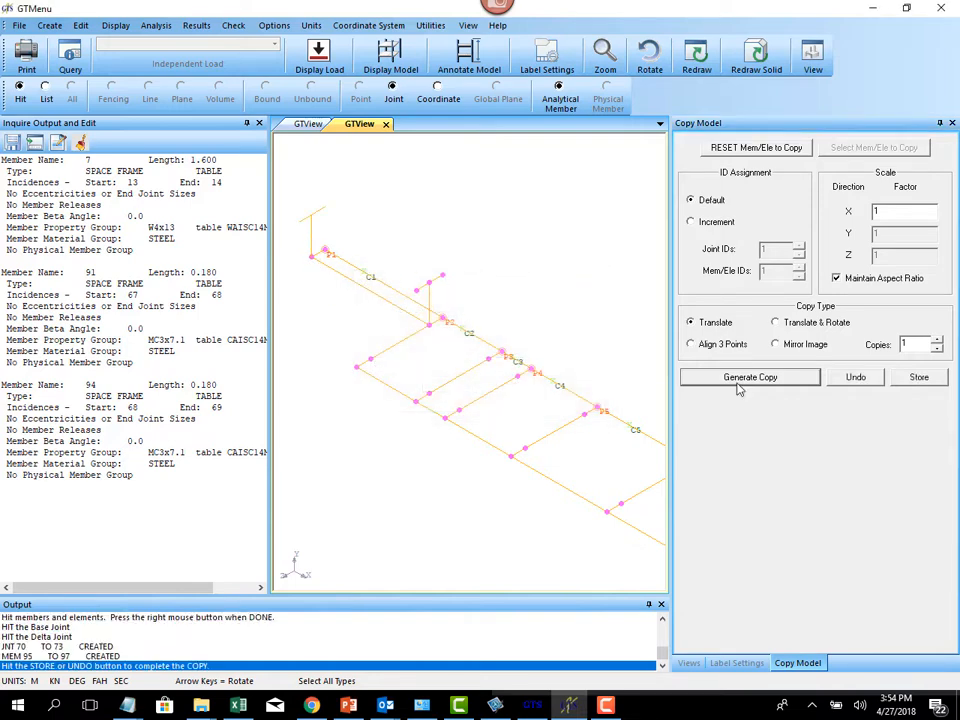
{"action": "left_click", "coordinate": [919, 377]}
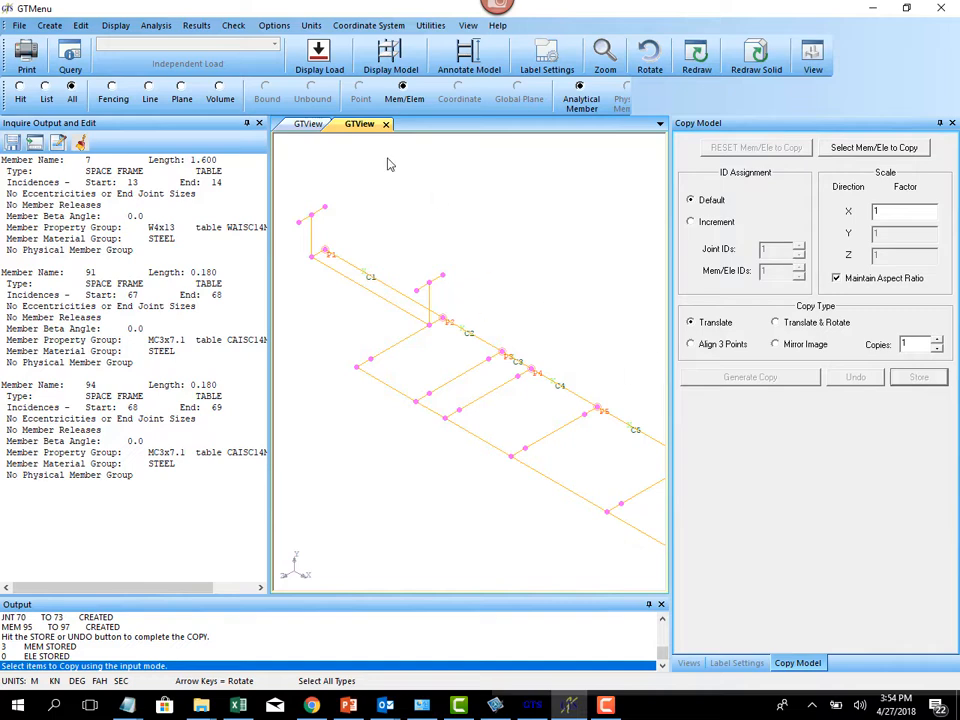
Select the T-shaped post near P2 for copying with a rectangular fence that includes completely and partially enclosed items
{"action": "left_click", "coordinate": [112, 92]}
{"action": "left_click", "coordinate": [873, 148]}
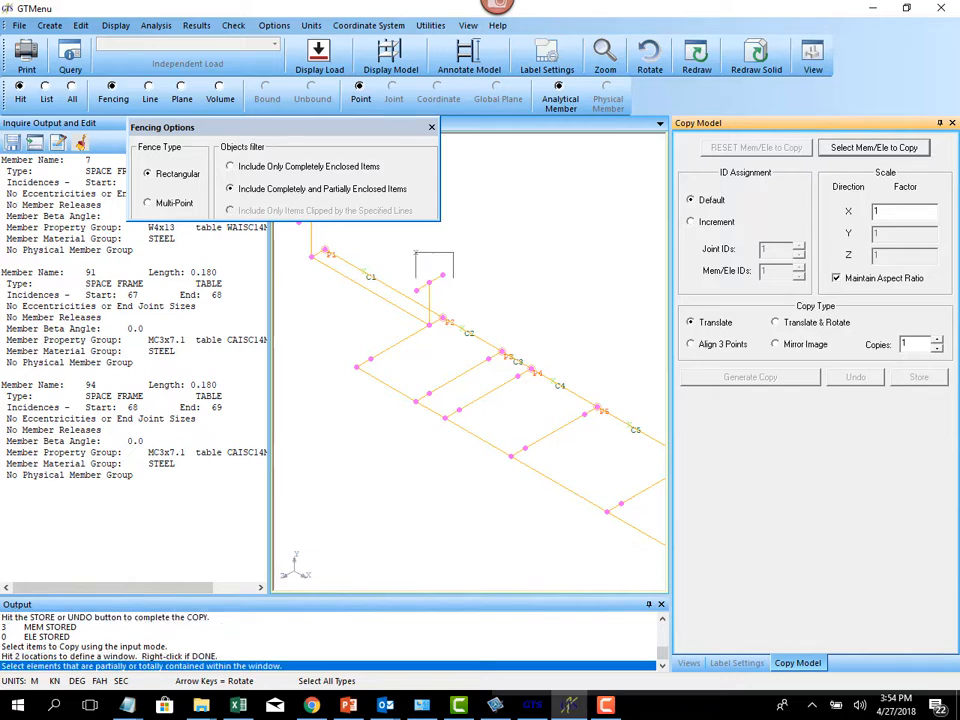
{"action": "left_click", "coordinate": [453, 298]}
{"action": "left_click", "coordinate": [460, 384]}
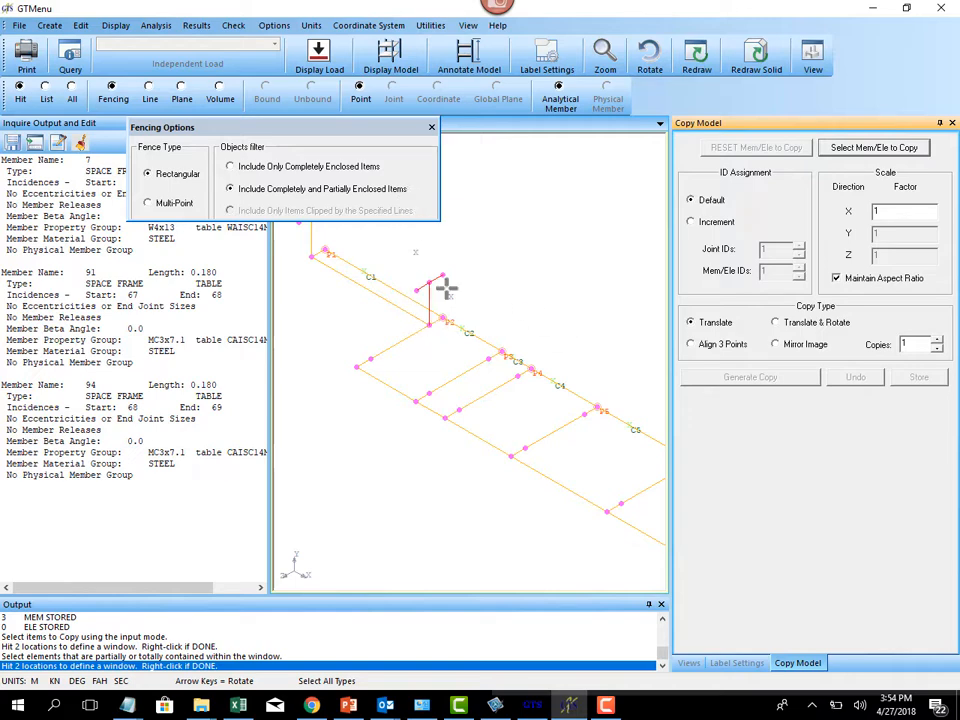
{"action": "right_click", "coordinate": [500, 200]}
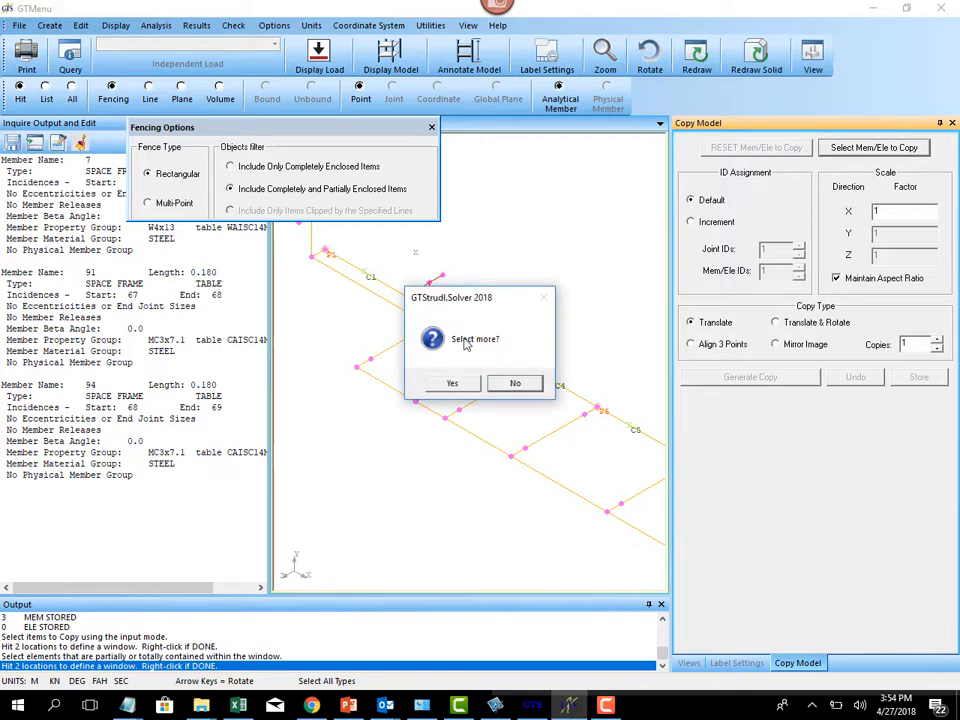
{"action": "left_click", "coordinate": [512, 384]}
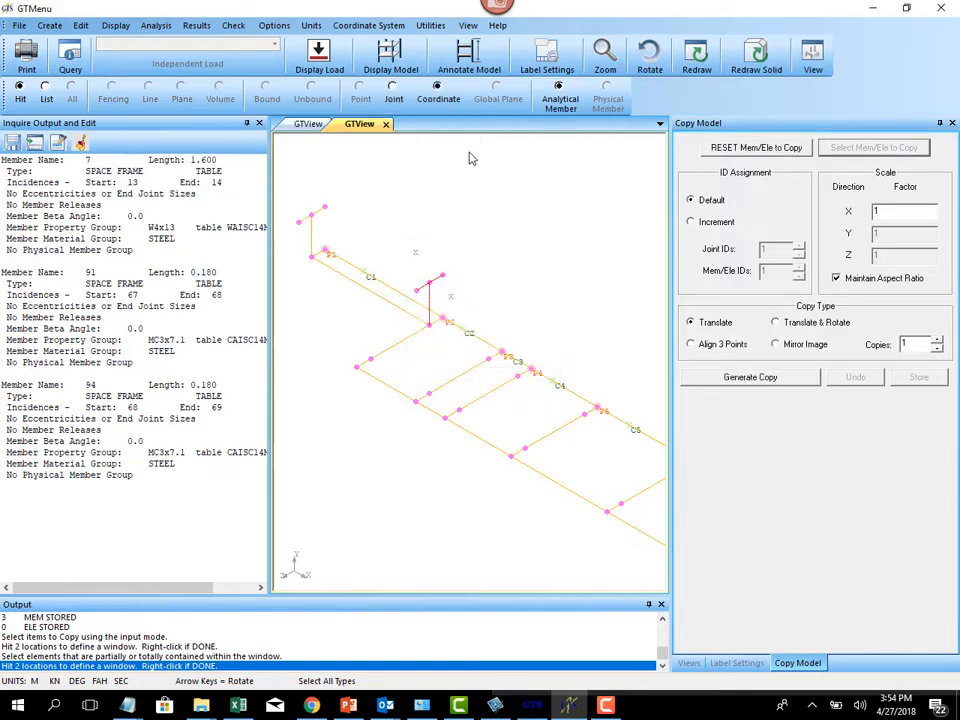
Translate one copy of the post, using joints as reference, from its base joint to the joint beside P3 and store it
{"action": "left_click", "coordinate": [393, 92]}
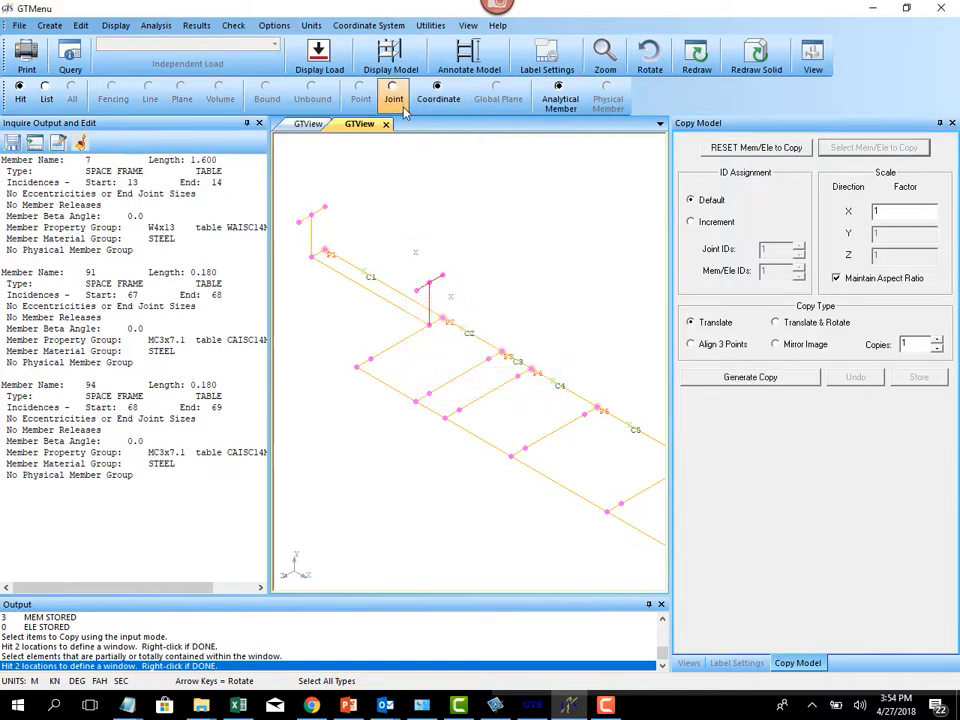
{"action": "left_click", "coordinate": [776, 379]}
{"action": "left_click", "coordinate": [431, 324]}
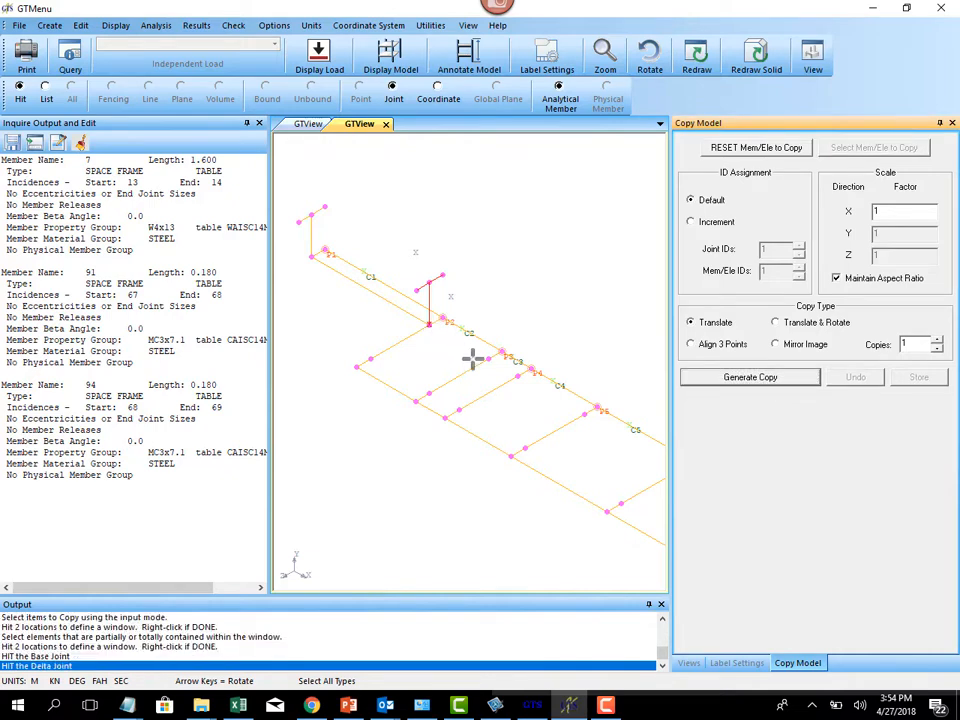
{"action": "left_click", "coordinate": [489, 366]}
{"action": "left_click", "coordinate": [448, 386]}
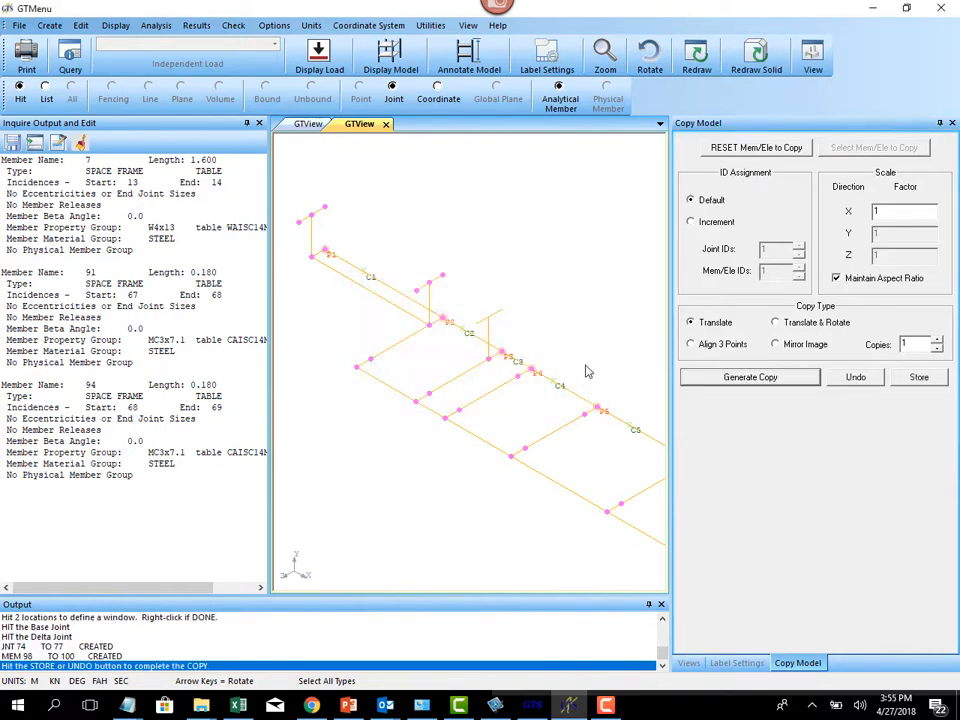
{"action": "left_click", "coordinate": [918, 378]}
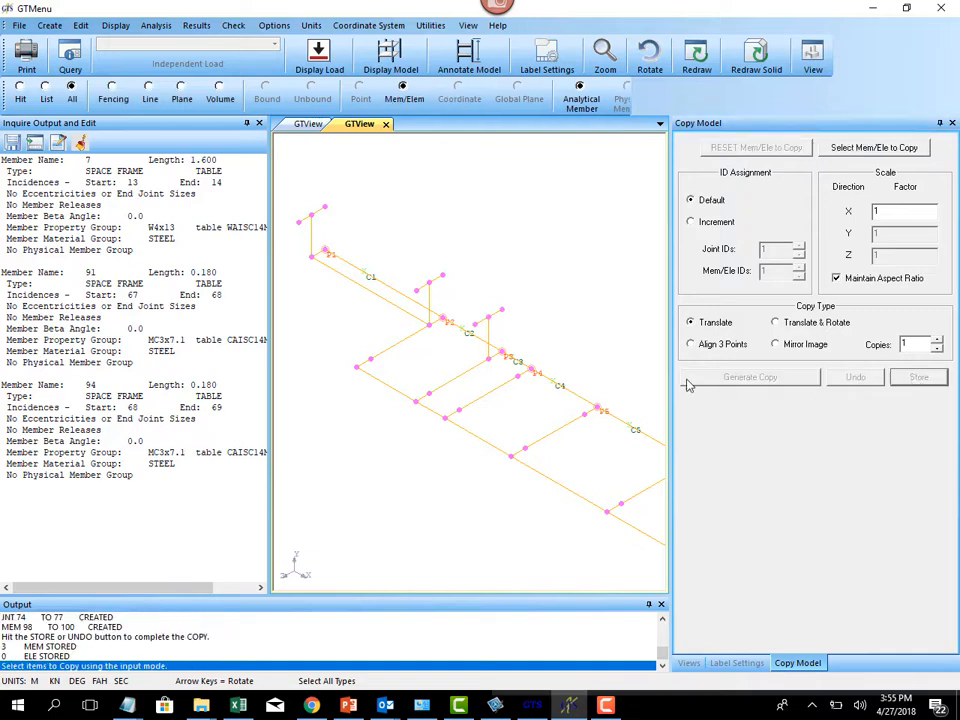
{"action": "middle_click_drag", "start_coordinate": [476, 232], "coordinate": [476, 236]}
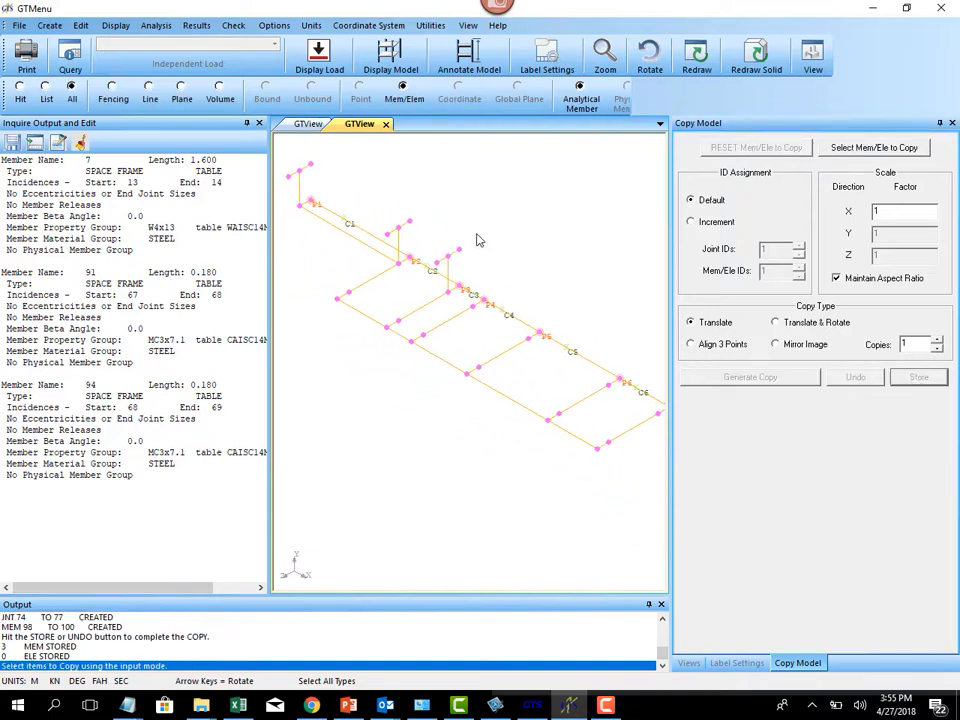
{"action": "scroll", "coordinate": [478, 238], "scroll_direction": "down", "scroll_amount": 3}
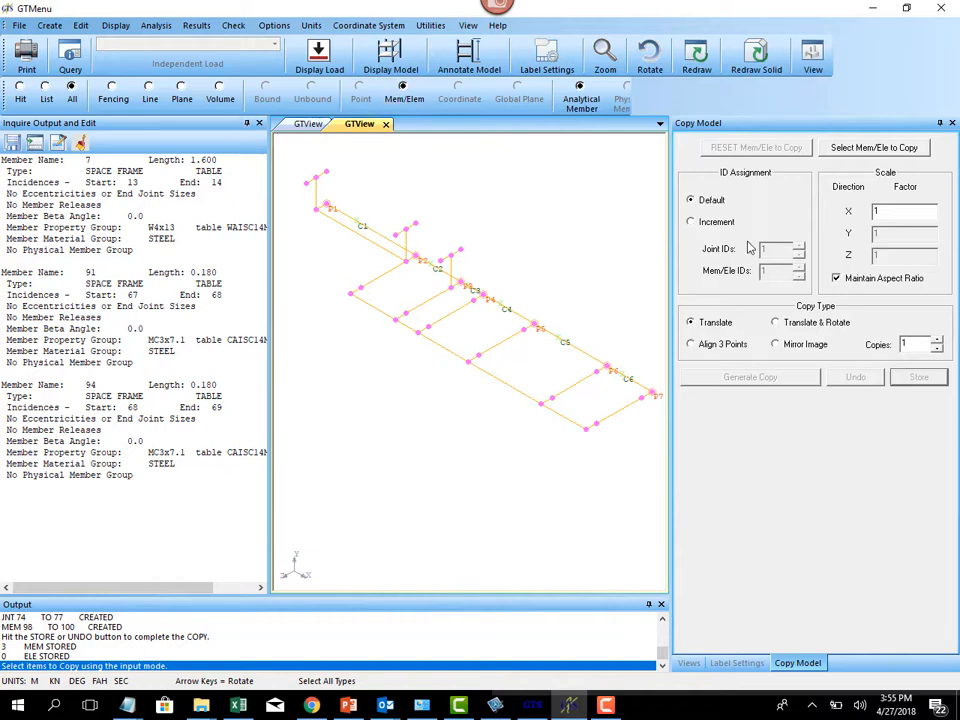
{"action": "left_click", "coordinate": [874, 148]}
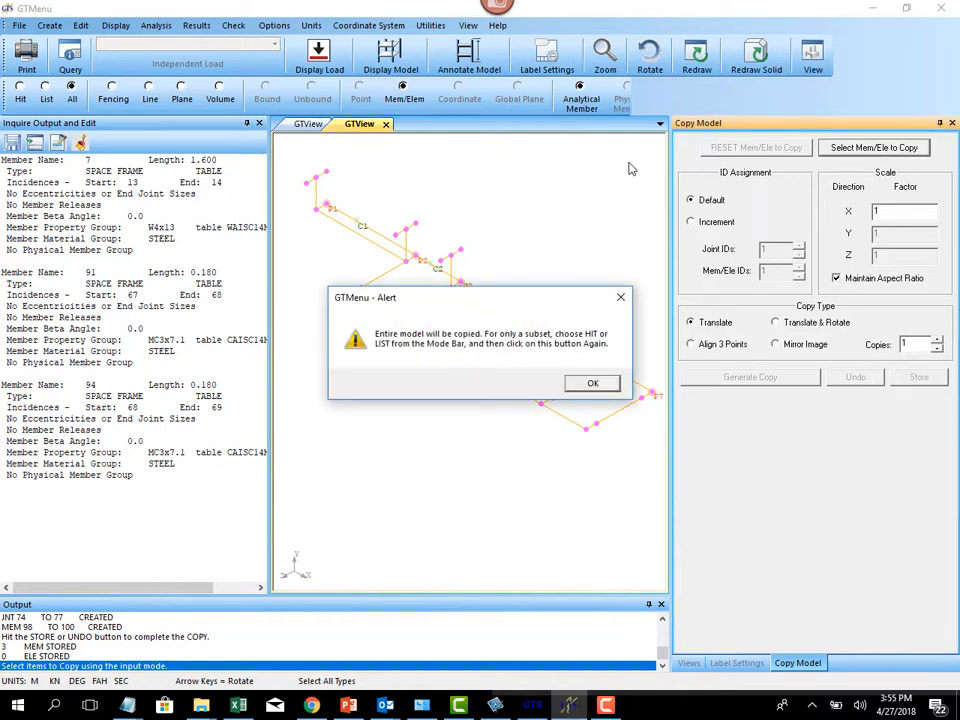
{"action": "left_click", "coordinate": [586, 384]}
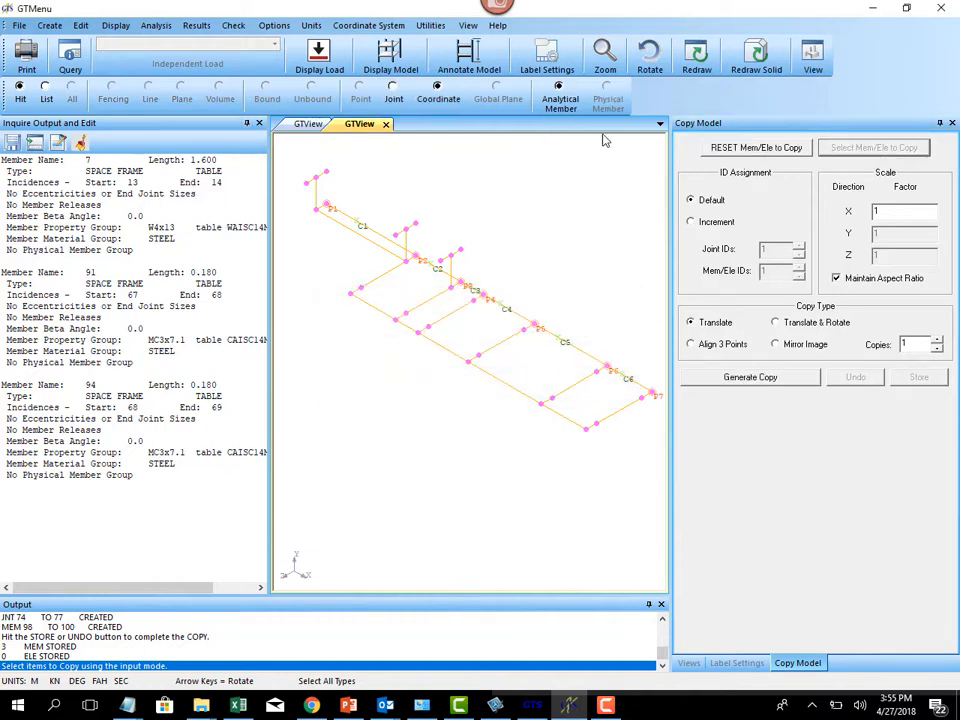
{"action": "left_click", "coordinate": [730, 147]}
Select the T-shaped post near P3 for copying with a rectangular fence that includes partially enclosed items
{"action": "left_click", "coordinate": [182, 93]}
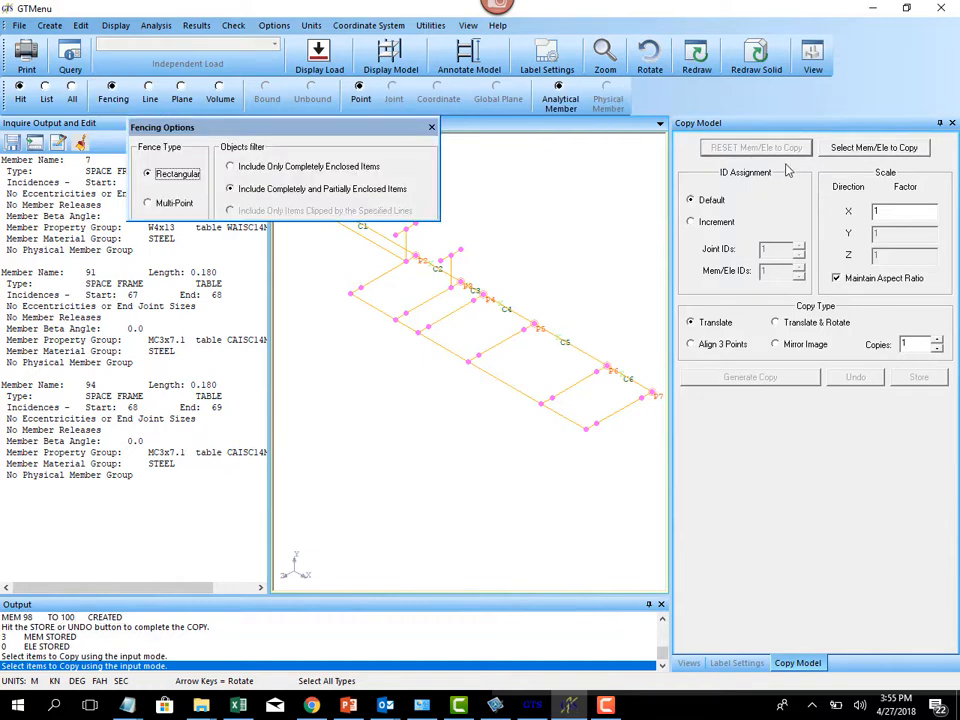
{"action": "left_click", "coordinate": [848, 153]}
{"action": "left_click", "coordinate": [439, 237]}
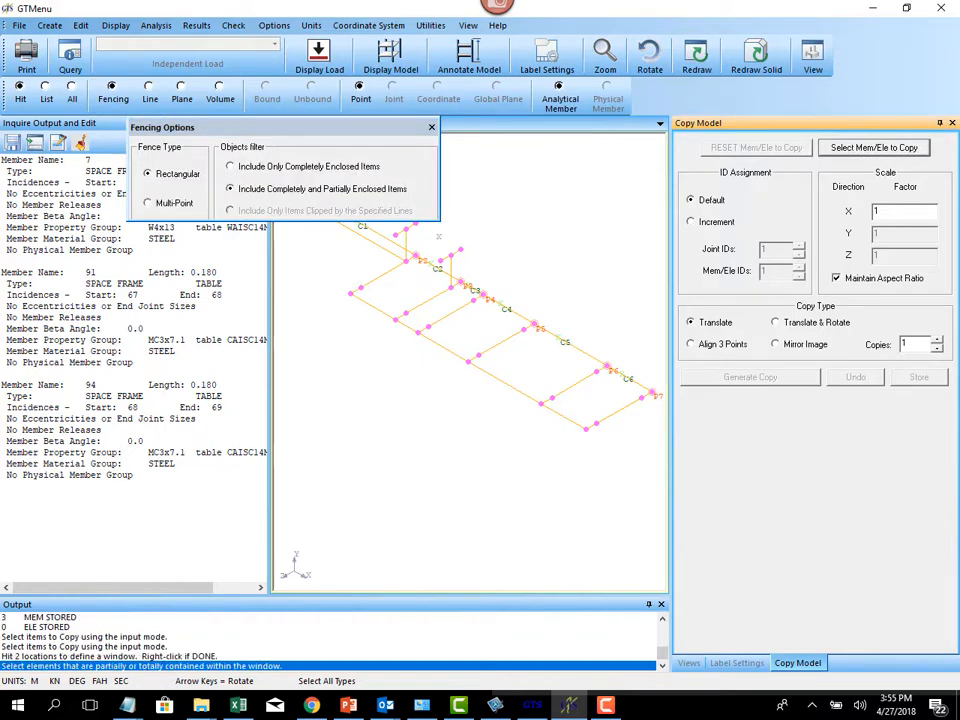
{"action": "left_click", "coordinate": [469, 264]}
{"action": "left_click", "coordinate": [446, 382]}
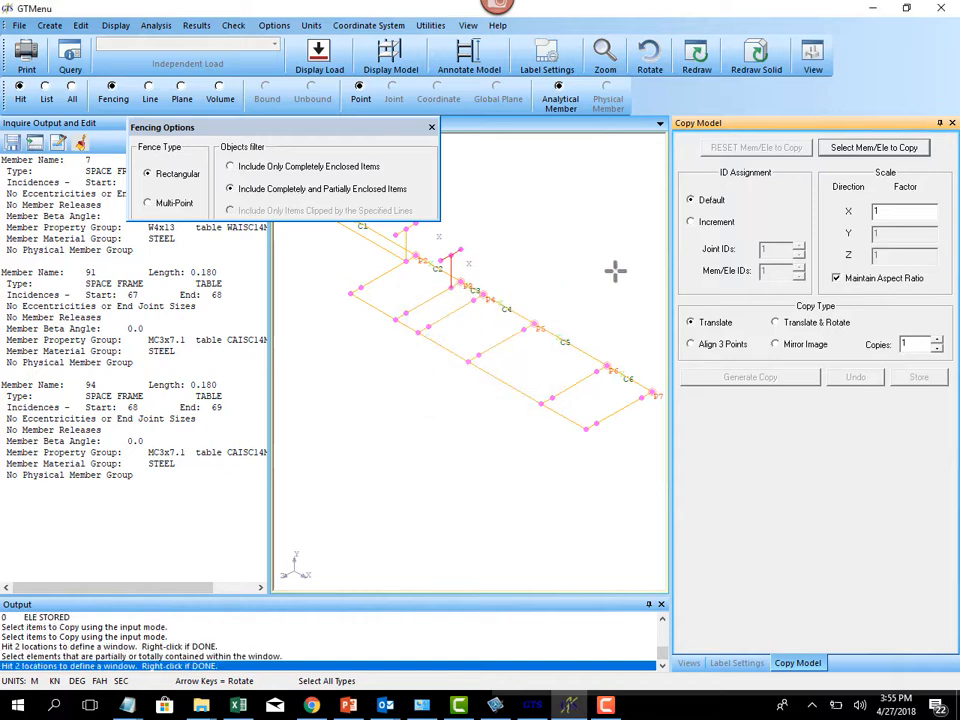
{"action": "right_click", "coordinate": [516, 273]}
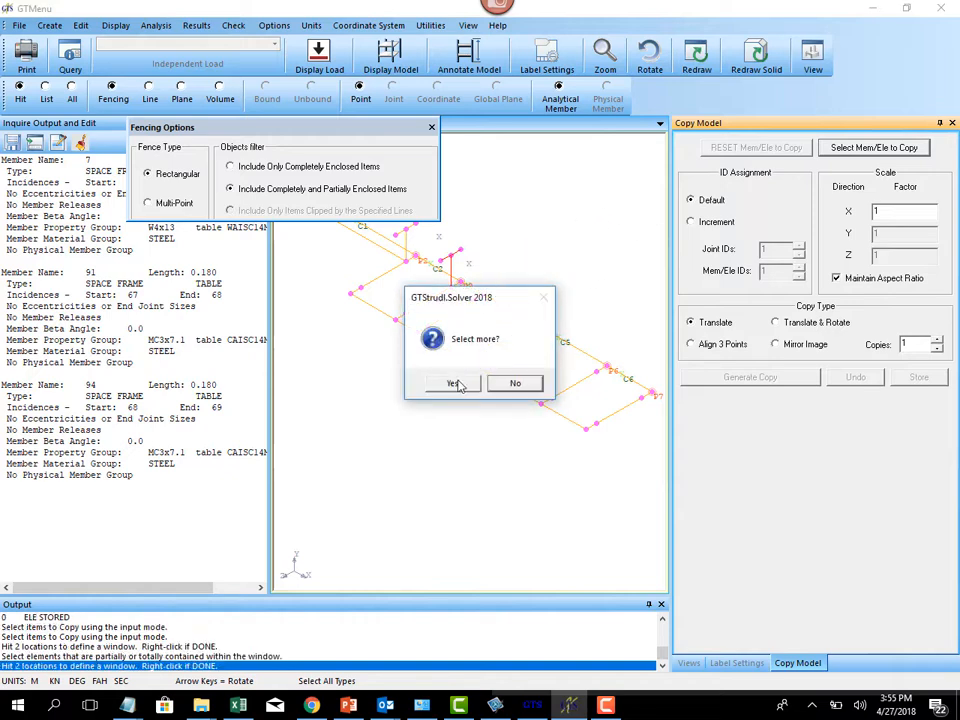
{"action": "left_click", "coordinate": [515, 383]}
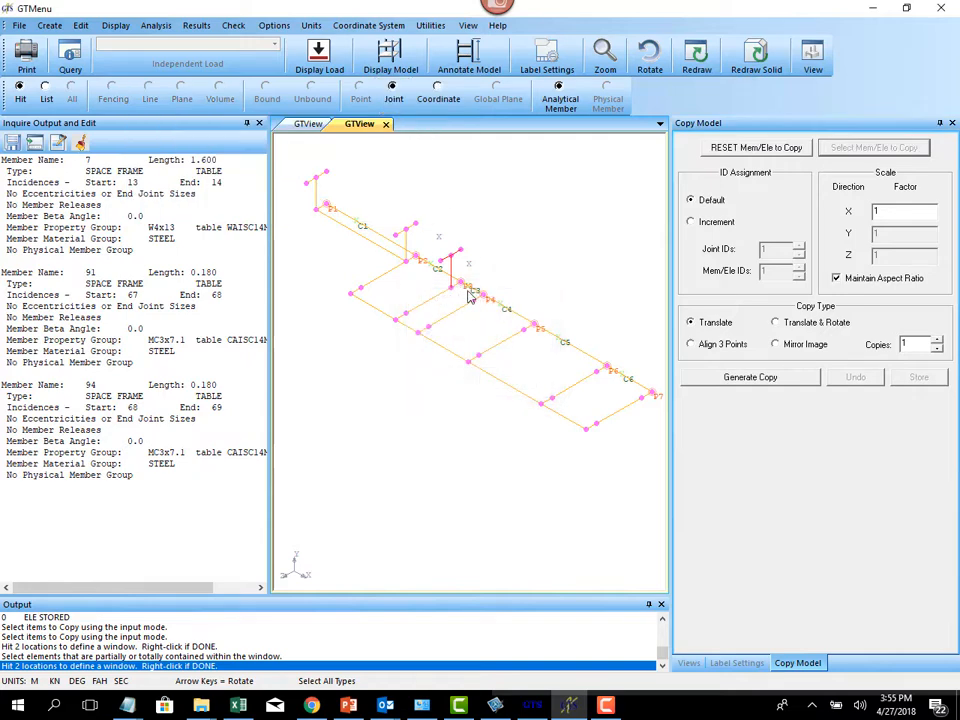
Translate one copy of the post from its base joint beside P3 to the joint beside P4 and store it
{"action": "left_click", "coordinate": [776, 376]}
{"action": "left_click", "coordinate": [445, 287]}
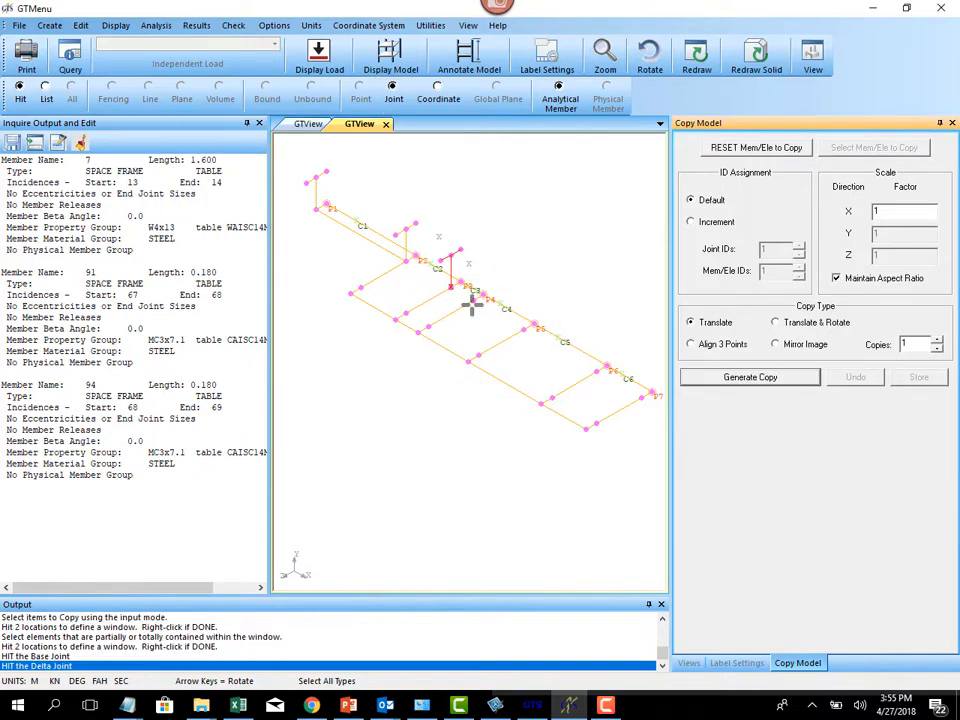
{"action": "left_click", "coordinate": [472, 300]}
{"action": "left_click", "coordinate": [460, 386]}
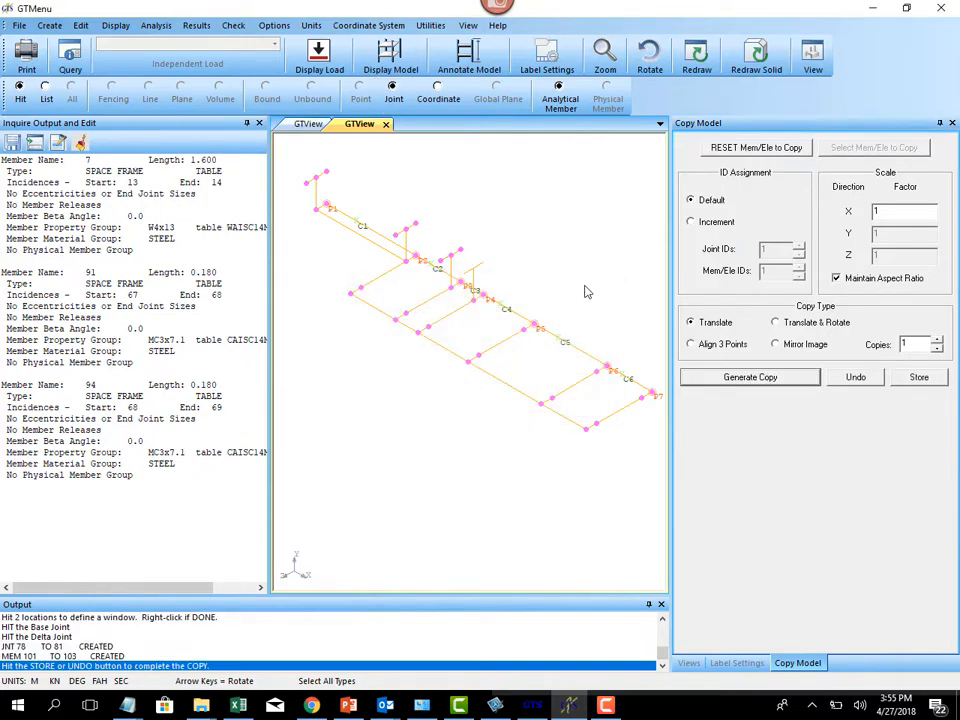
{"action": "left_click", "coordinate": [917, 380]}
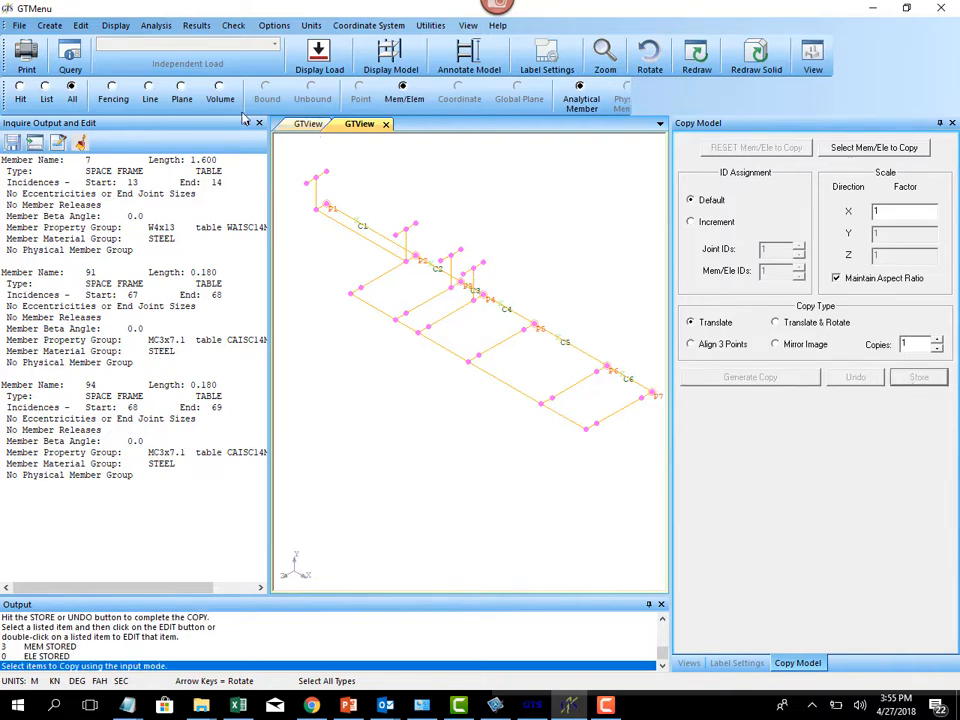
Start a rectangular fence selection of the post members for another copy
{"action": "left_click", "coordinate": [112, 93]}
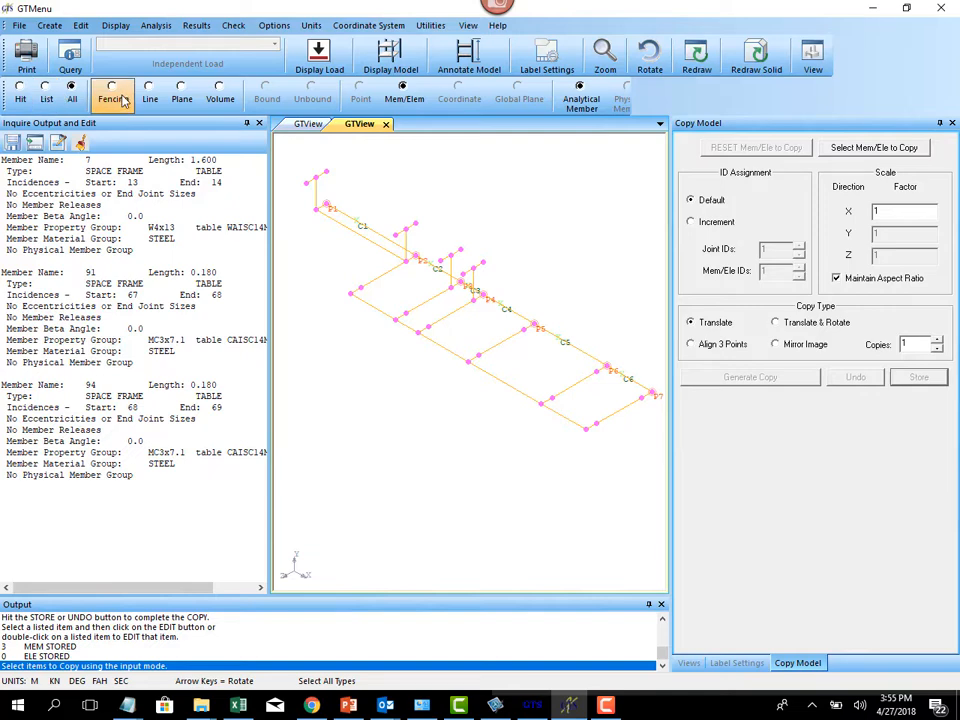
{"action": "left_click", "coordinate": [864, 148]}
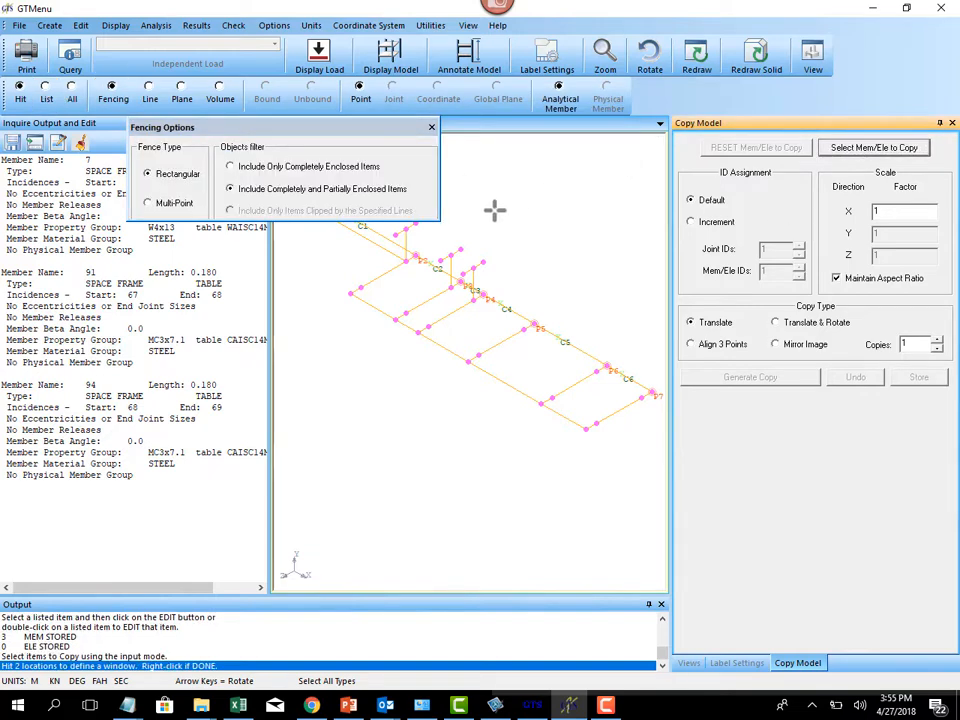